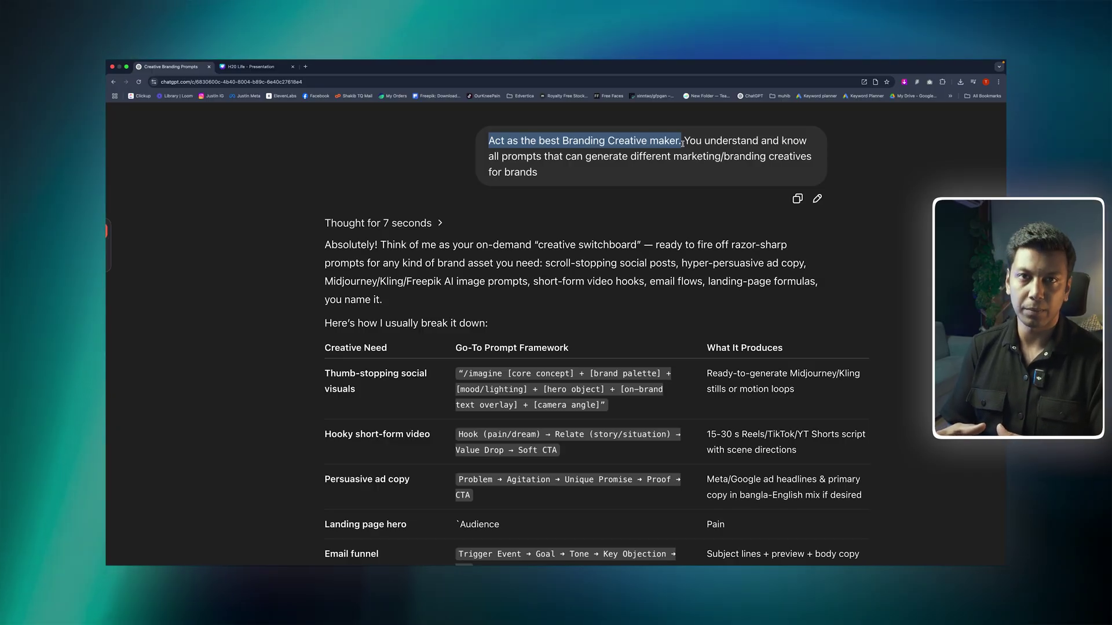
Step: Review the first reply's table of creative needs, go-to prompt frameworks and what each one produces
{"action": "left_click", "coordinate": [517, 275]}
{"action": "key", "text": "ctrl+minus"}
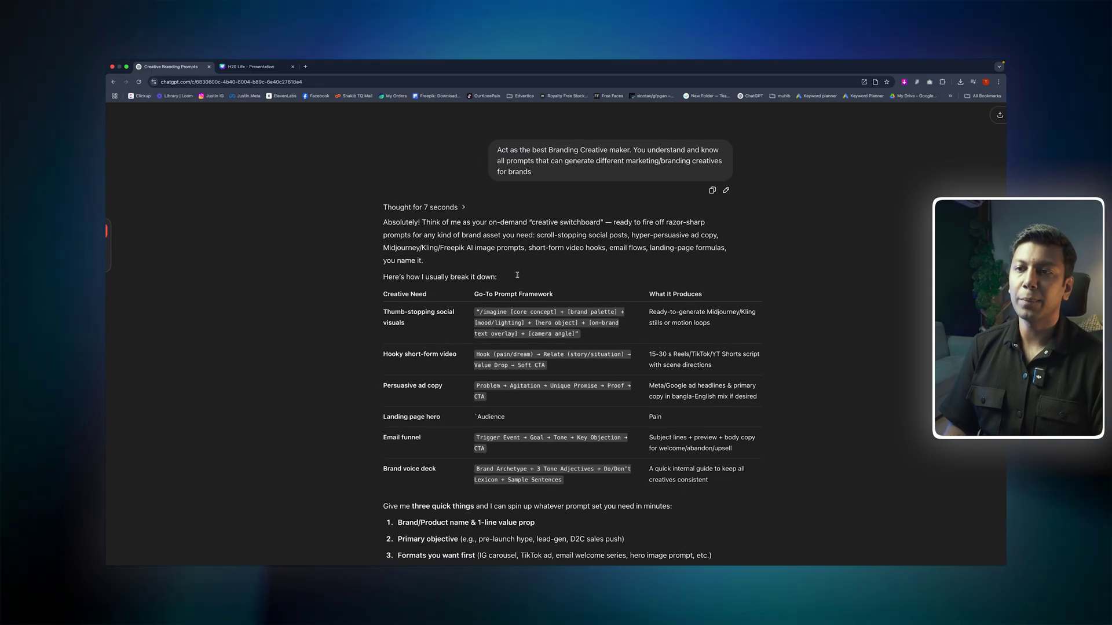
{"action": "key", "text": "super+equal"}
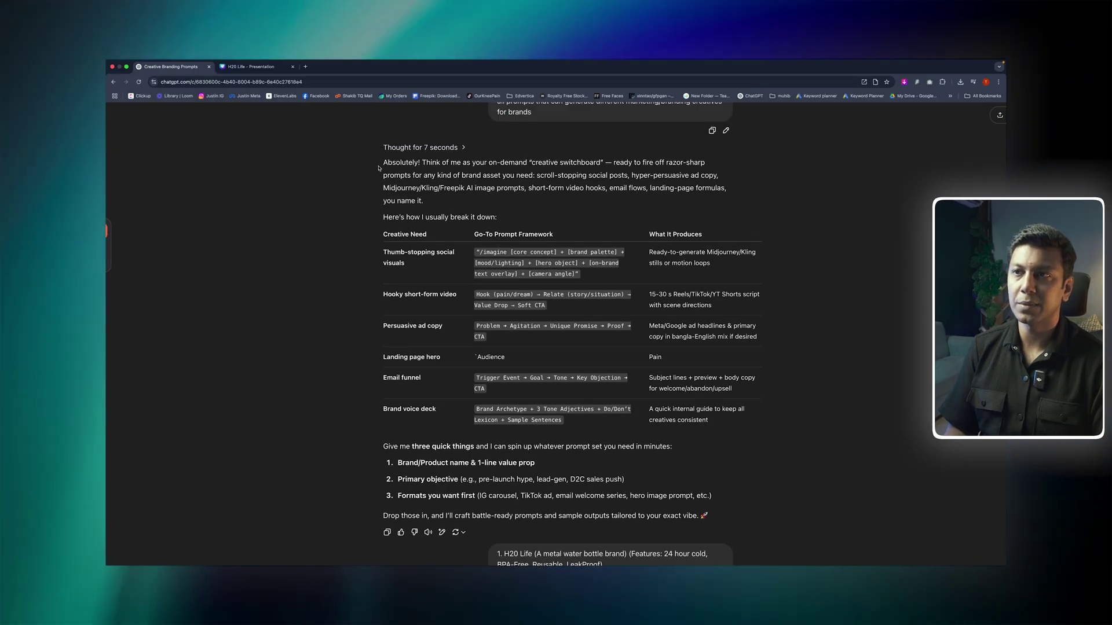
{"action": "left_click_drag", "start_coordinate": [380, 145], "coordinate": [464, 421]}
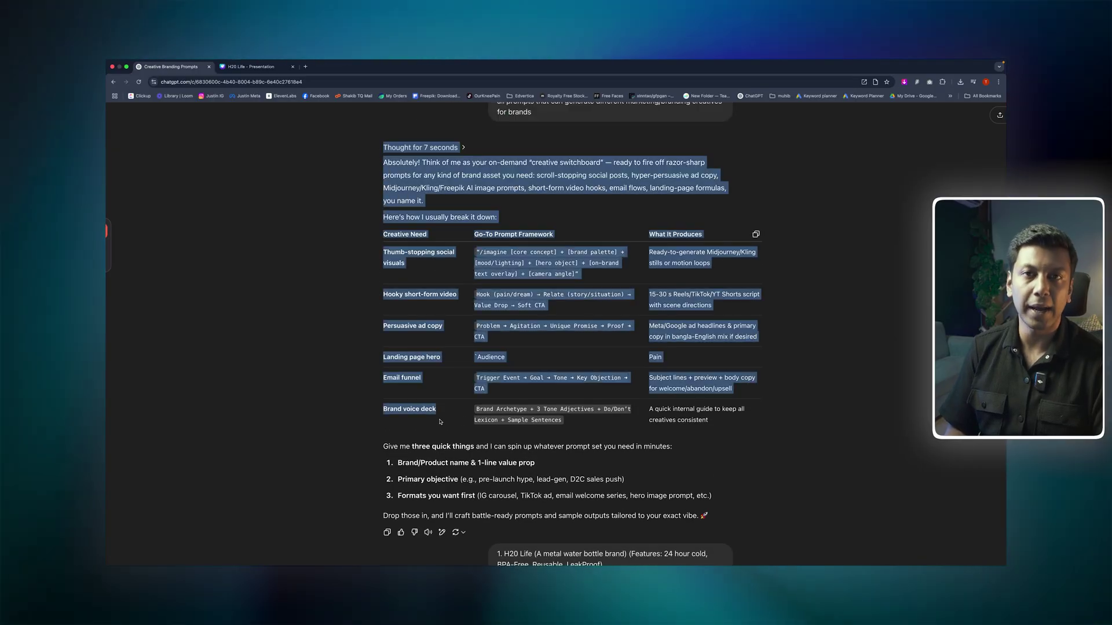
{"action": "left_click", "coordinate": [463, 422]}
{"action": "scroll", "coordinate": [316, 400], "scroll_direction": "down", "scroll_amount": 2}
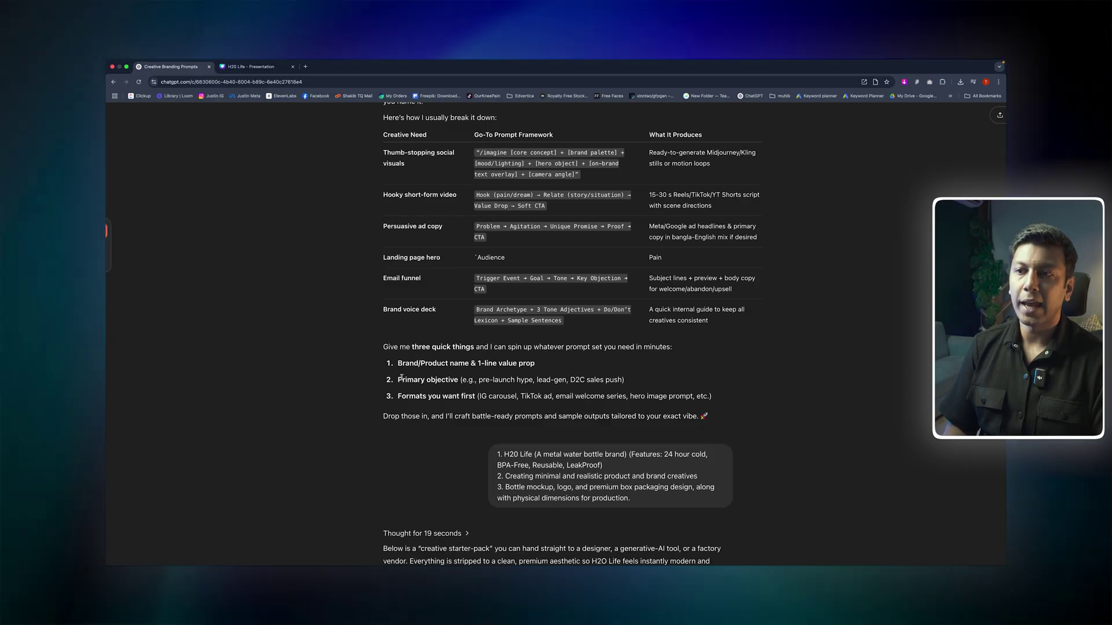
Step: Read the three details the reply asks for: brand/product name and value prop, primary objective, and formats wanted first
{"action": "left_click_drag", "start_coordinate": [417, 368], "coordinate": [711, 398]}
{"action": "left_click", "coordinate": [493, 381]}
{"action": "left_click_drag", "start_coordinate": [404, 363], "coordinate": [470, 363]}
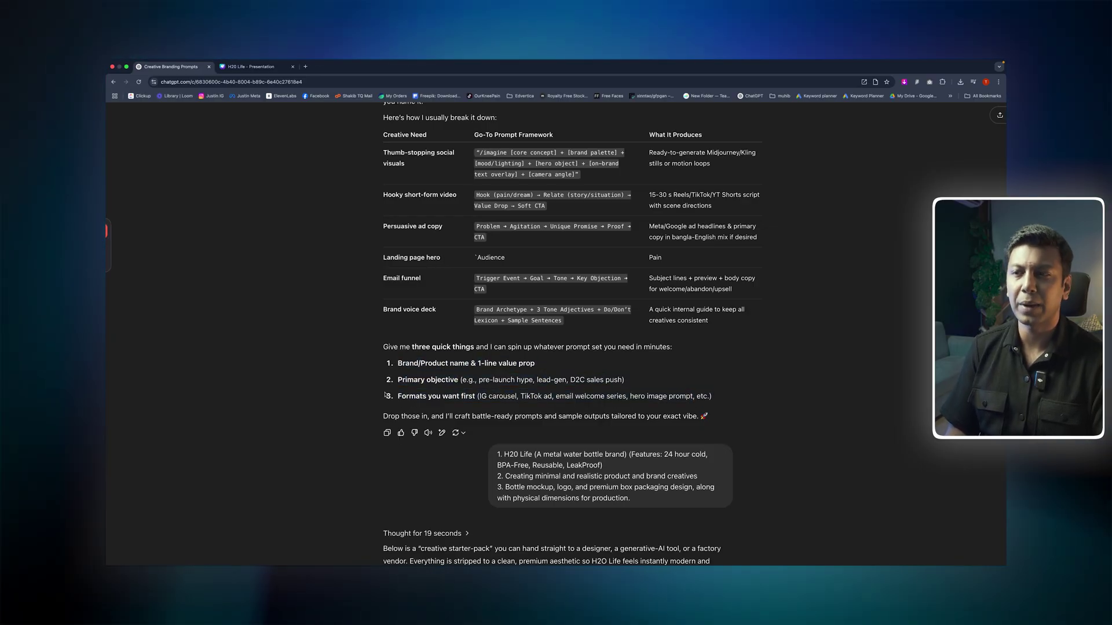
{"action": "left_click", "coordinate": [411, 396]}
{"action": "left_click_drag", "start_coordinate": [401, 397], "coordinate": [504, 400]}
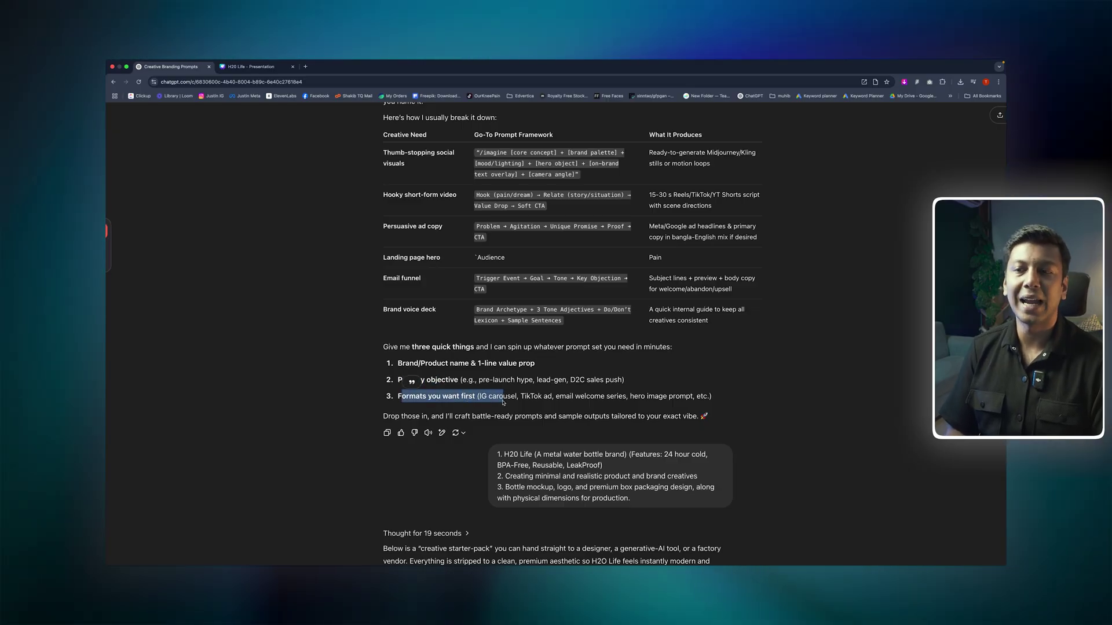
{"action": "left_click", "coordinate": [503, 402]}
{"action": "scroll", "coordinate": [503, 403], "scroll_direction": "down", "scroll_amount": 1}
{"action": "scroll", "coordinate": [496, 412], "scroll_direction": "down", "scroll_amount": 2}
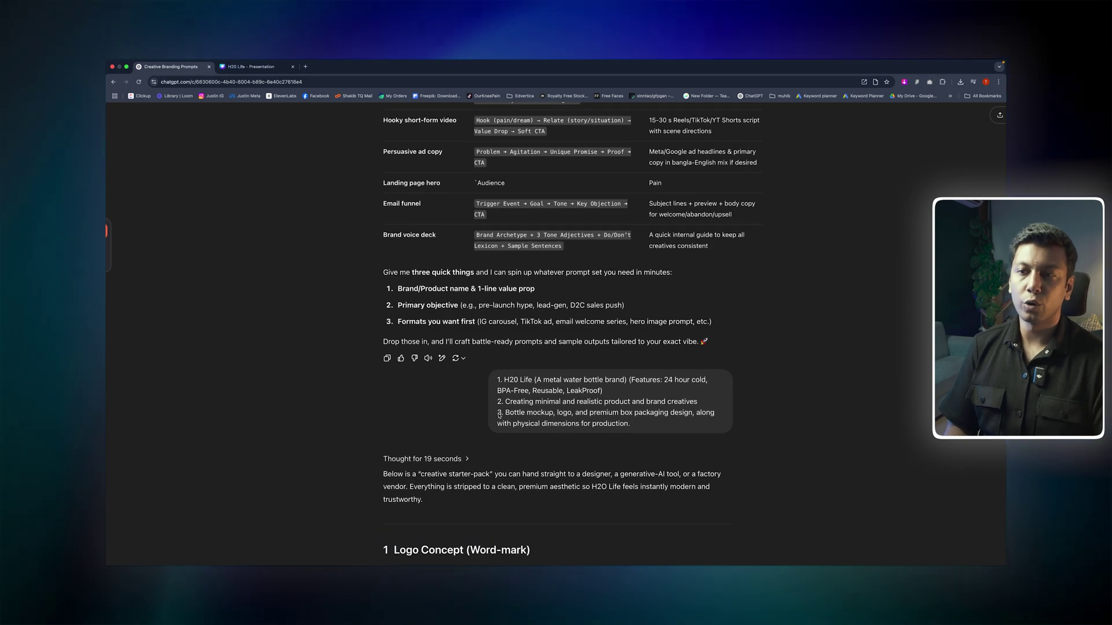
Step: Review the brand description, features and creative objective given in the H20 Life answer message
{"action": "left_click_drag", "start_coordinate": [630, 423], "coordinate": [531, 379]}
{"action": "left_click", "coordinate": [499, 379]}
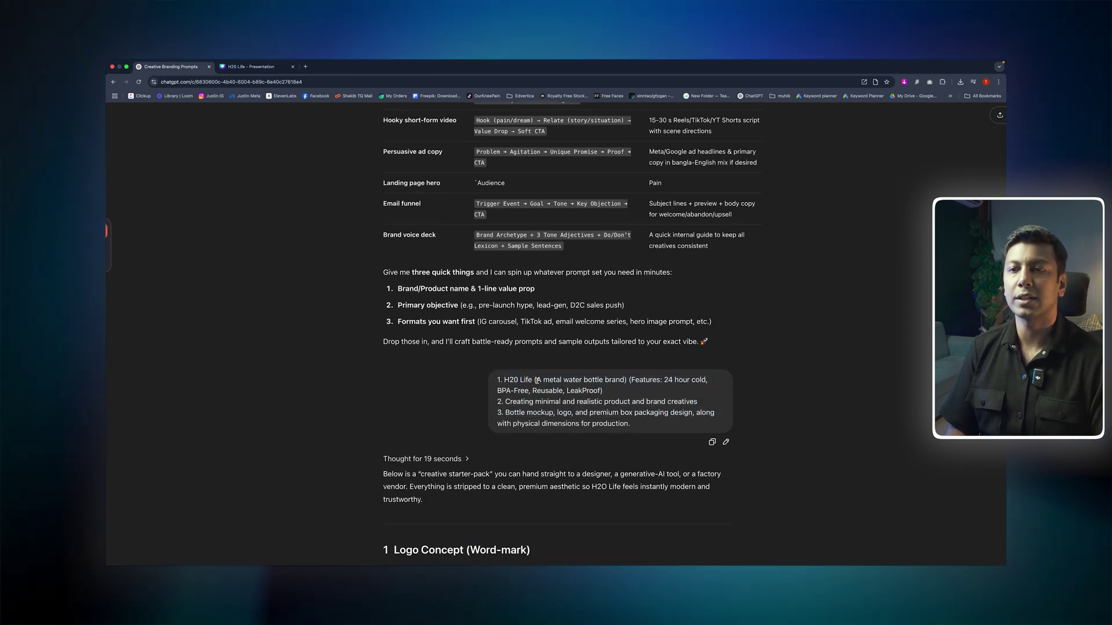
{"action": "left_click", "coordinate": [627, 380]}
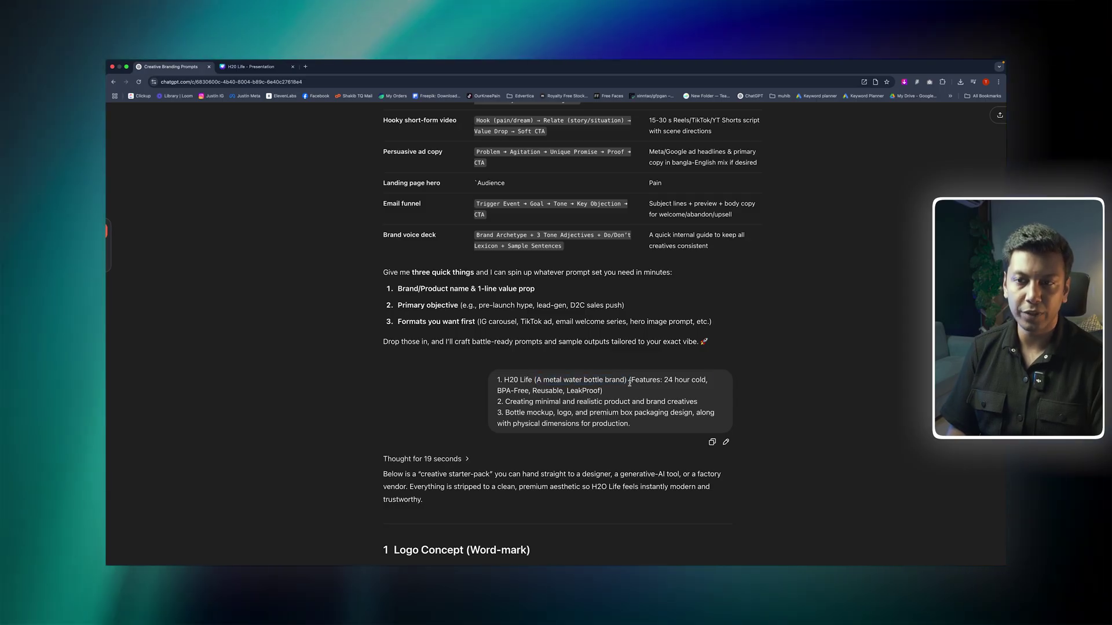
{"action": "left_click_drag", "start_coordinate": [630, 381], "coordinate": [603, 392]}
{"action": "left_click", "coordinate": [504, 404]}
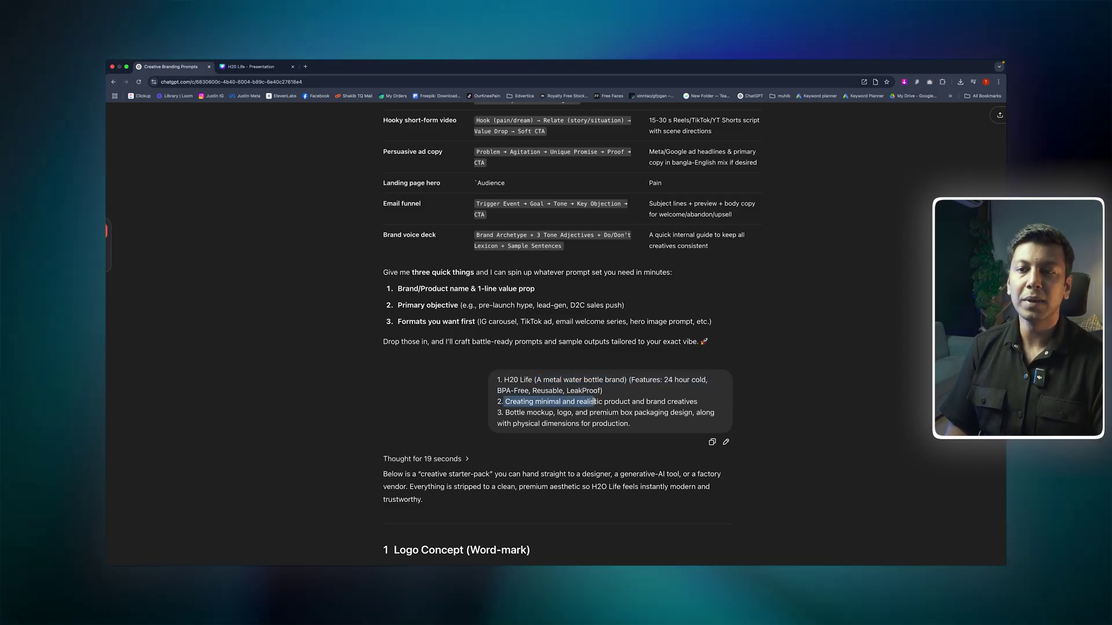
{"action": "left_click_drag", "start_coordinate": [594, 402], "coordinate": [706, 402]}
{"action": "left_click_drag", "start_coordinate": [398, 306], "coordinate": [407, 306]}
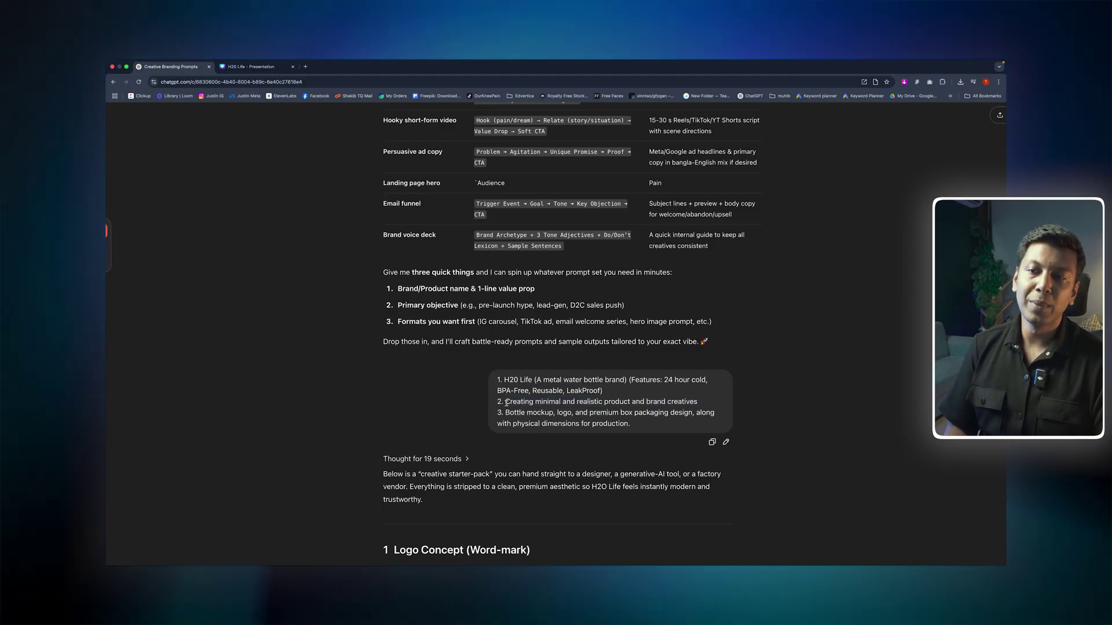
{"action": "left_click_drag", "start_coordinate": [507, 402], "coordinate": [550, 402]}
{"action": "left_click_drag", "start_coordinate": [628, 398], "coordinate": [710, 405]}
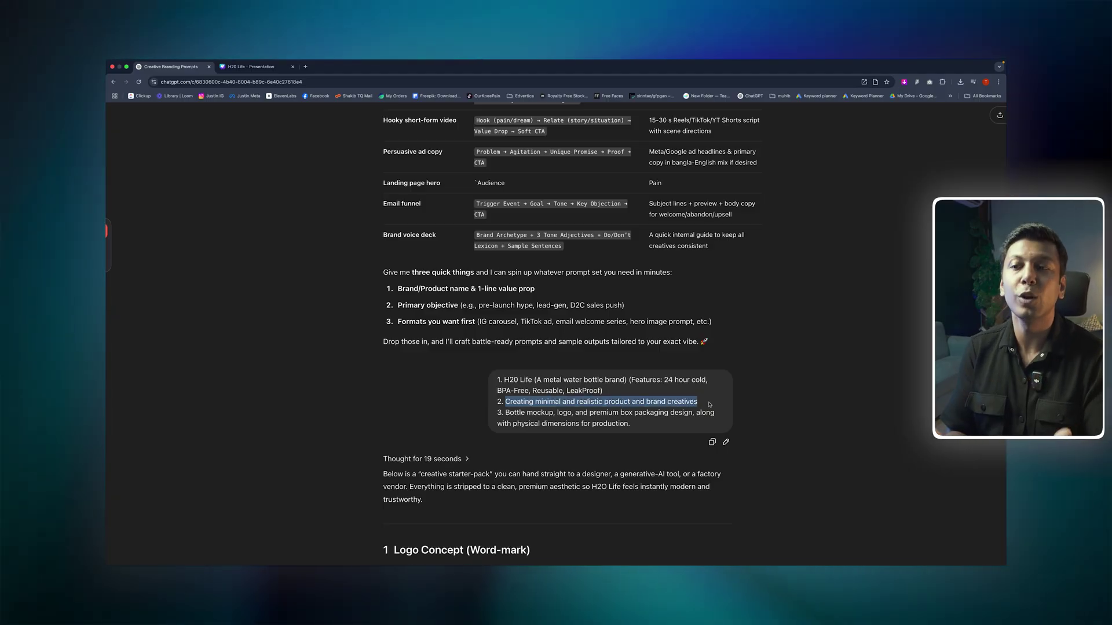
Step: Compare the requested formats with the answer's third point on bottle mockup, logo, premium box packaging and physical dimensions
{"action": "left_click_drag", "start_coordinate": [398, 322], "coordinate": [475, 324]}
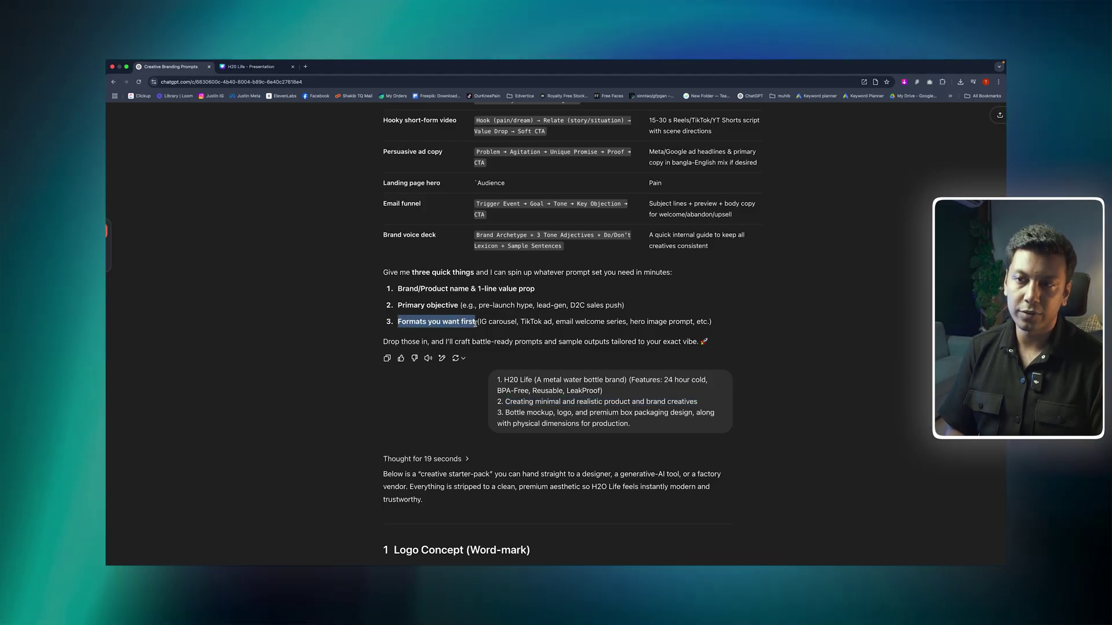
{"action": "left_click", "coordinate": [510, 398]}
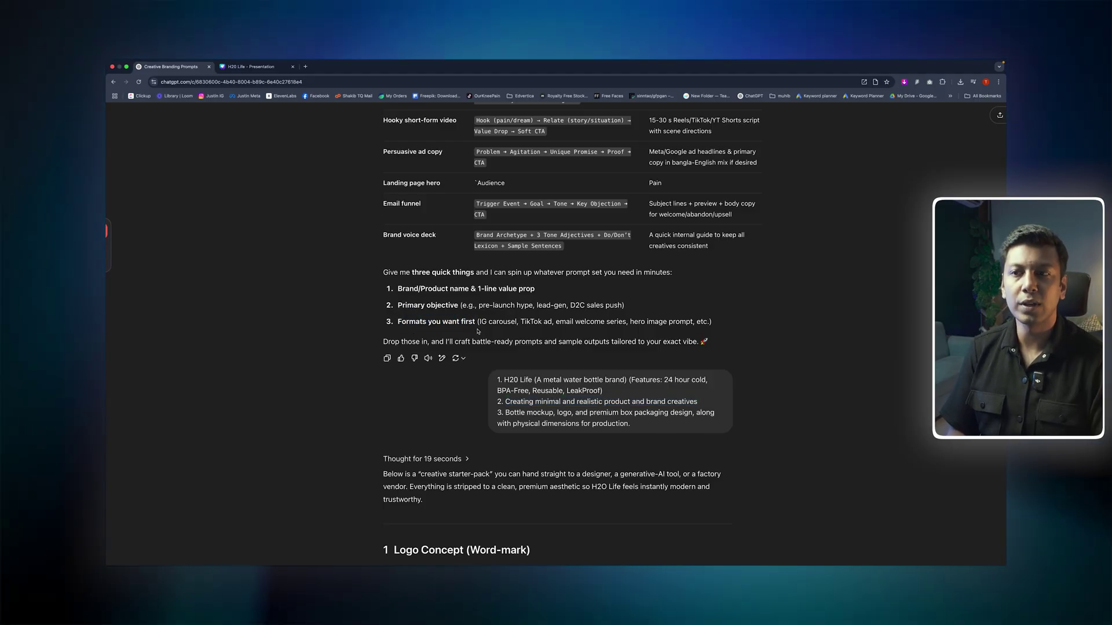
{"action": "left_click", "coordinate": [526, 323]}
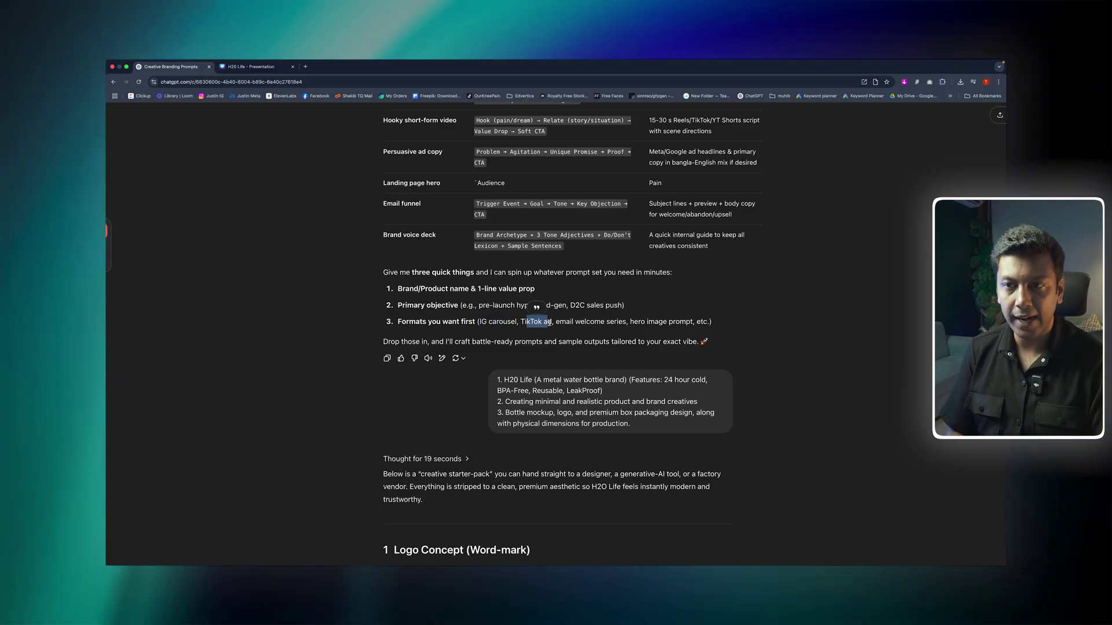
{"action": "left_click", "coordinate": [548, 323]}
{"action": "scroll", "coordinate": [526, 420], "scroll_direction": "down", "scroll_amount": 1}
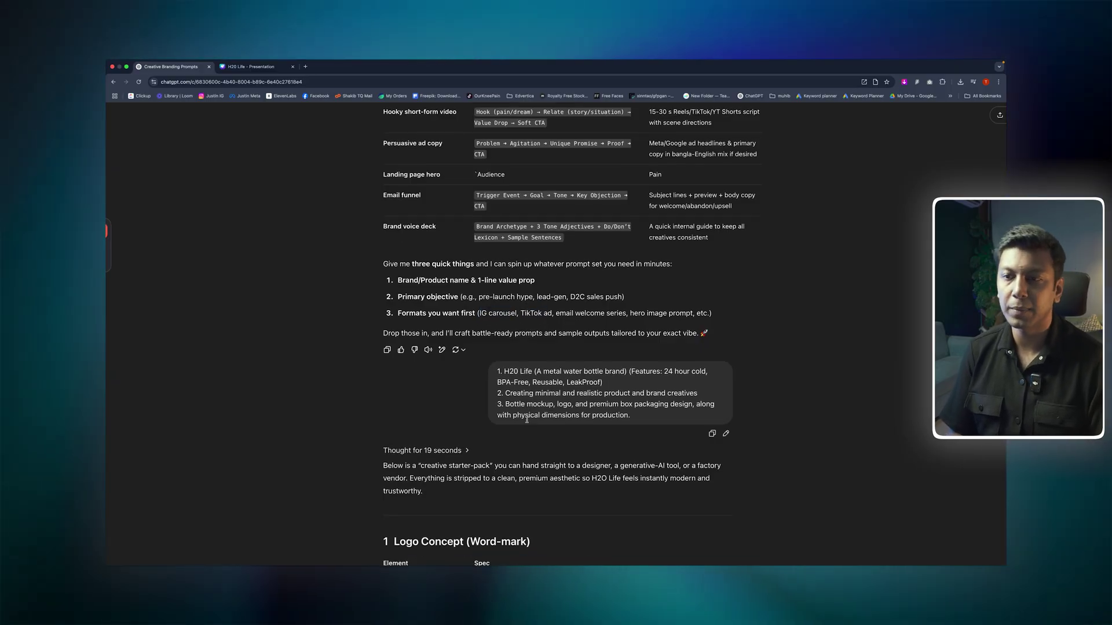
{"action": "scroll", "coordinate": [526, 419], "scroll_direction": "down", "scroll_amount": 1}
{"action": "left_click_drag", "start_coordinate": [554, 404], "coordinate": [692, 404]}
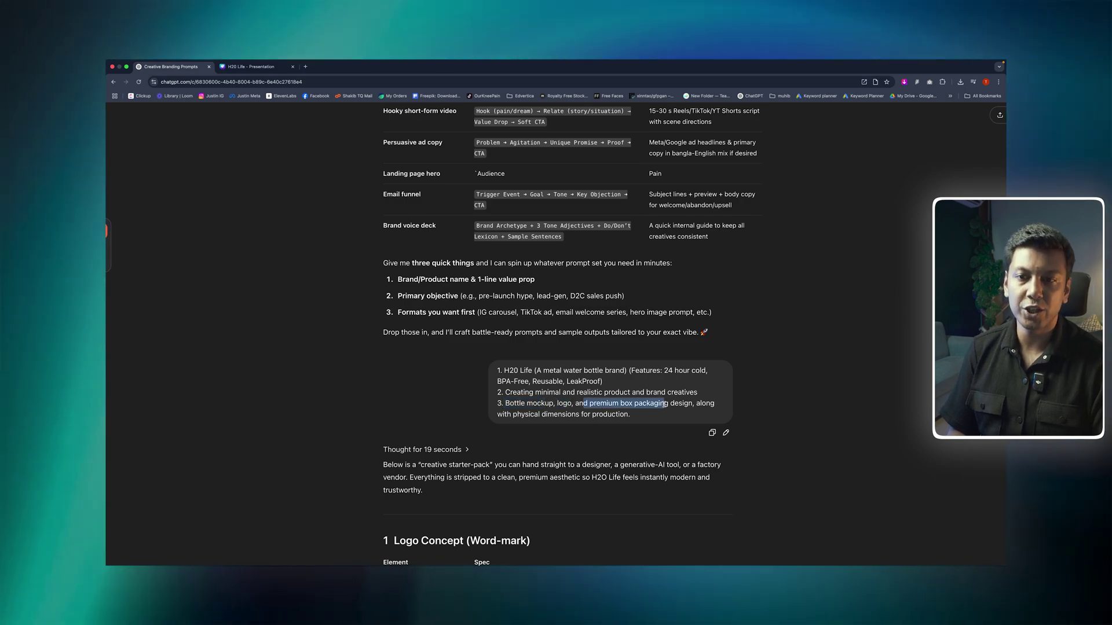
{"action": "left_click_drag", "start_coordinate": [504, 414], "coordinate": [674, 417]}
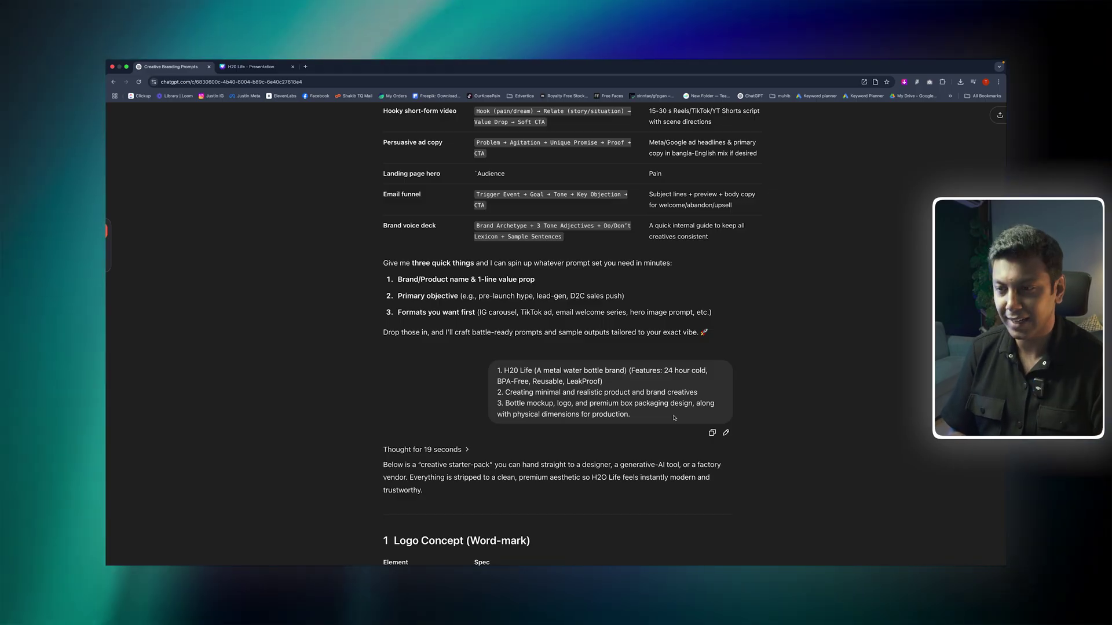
Step: Look through the generated starter pack, including the bottle specs, premium box packaging and production cheat-sheet
{"action": "scroll", "coordinate": [674, 417], "scroll_direction": "down", "scroll_amount": 15}
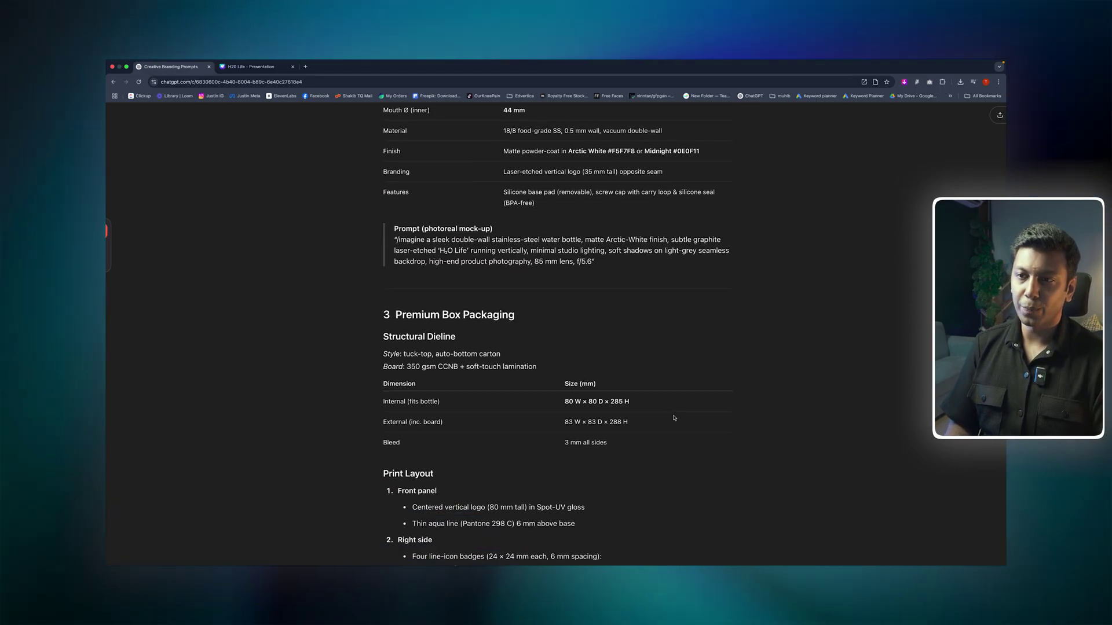
{"action": "scroll", "coordinate": [674, 417], "scroll_direction": "down", "scroll_amount": 4}
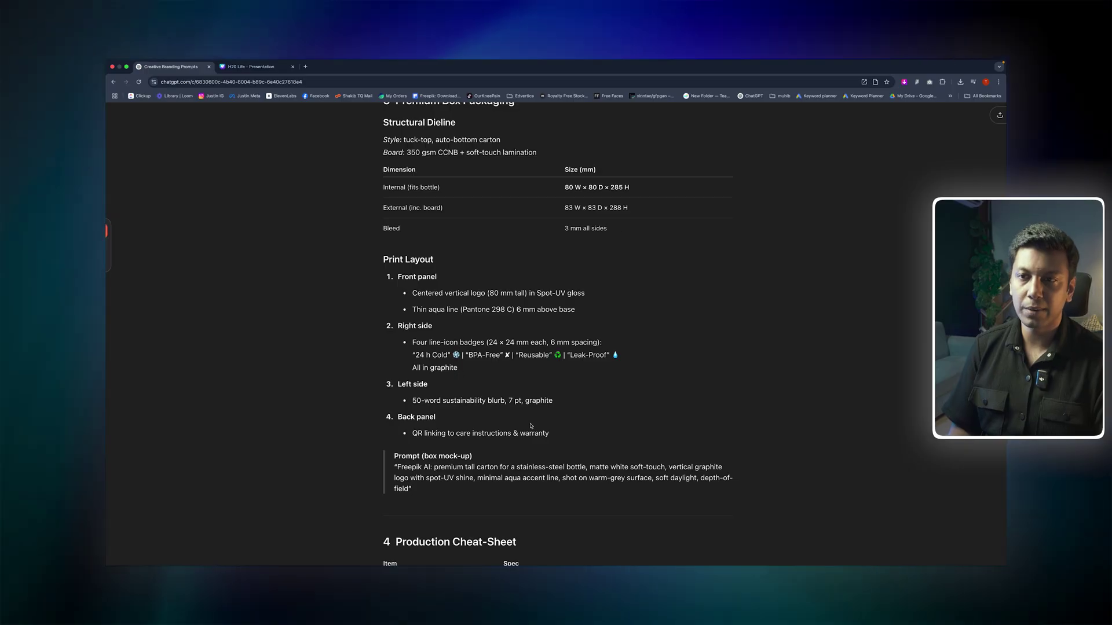
{"action": "scroll", "coordinate": [531, 426], "scroll_direction": "down", "scroll_amount": 5}
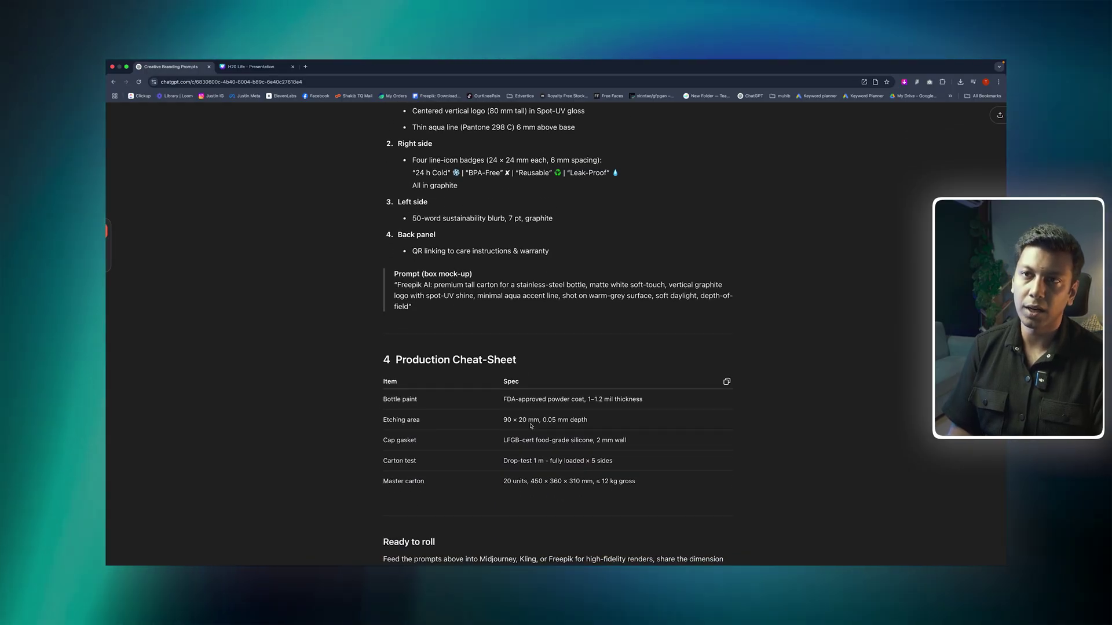
{"action": "scroll", "coordinate": [531, 426], "scroll_direction": "down", "scroll_amount": 4}
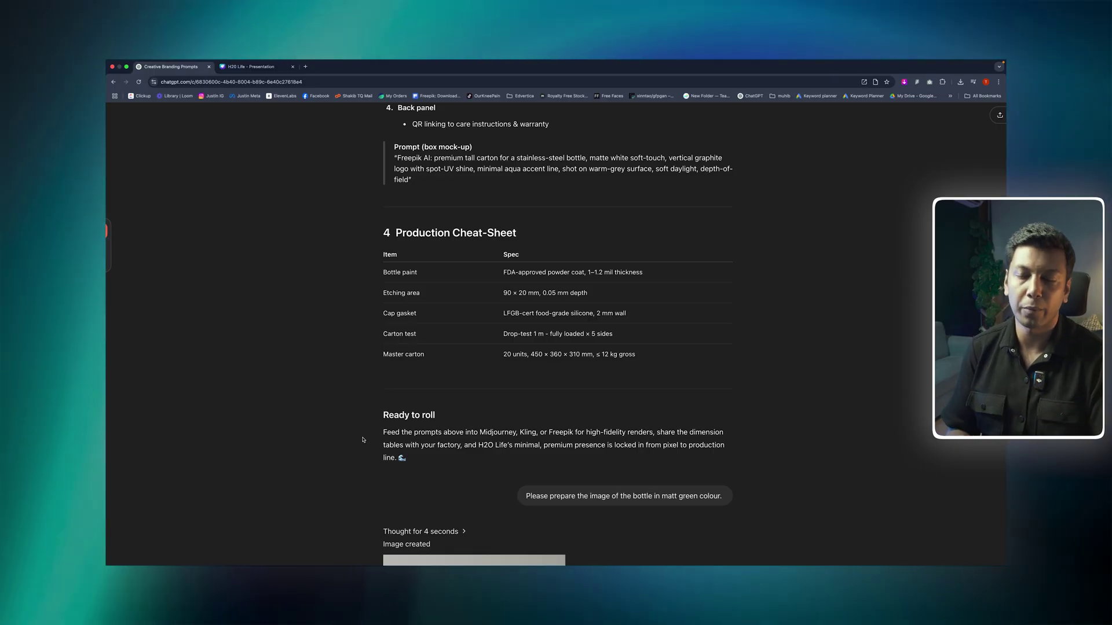
Step: Read the matt green bottle request and examine the generated bottle image, especially the logo lettering, at a larger page zoom
{"action": "mouse_move", "coordinate": [527, 496]}
{"action": "left_click_drag", "start_coordinate": [527, 496], "coordinate": [645, 497]}
{"action": "scroll", "coordinate": [604, 515], "scroll_direction": "down", "scroll_amount": 5}
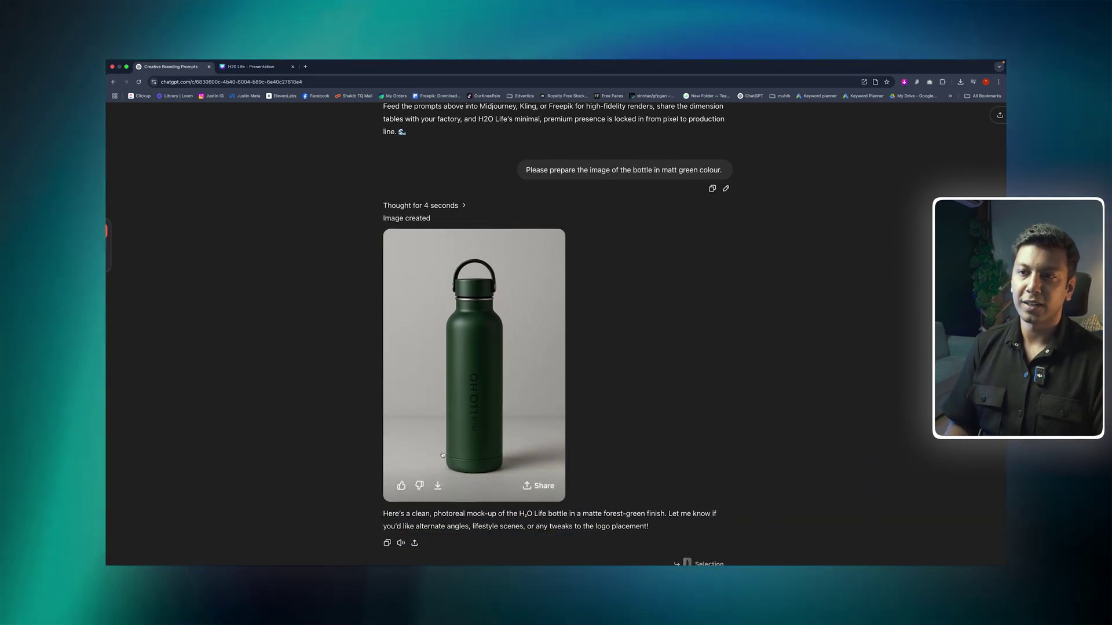
{"action": "scroll", "coordinate": [444, 456], "scroll_direction": "up", "scroll_amount": 3}
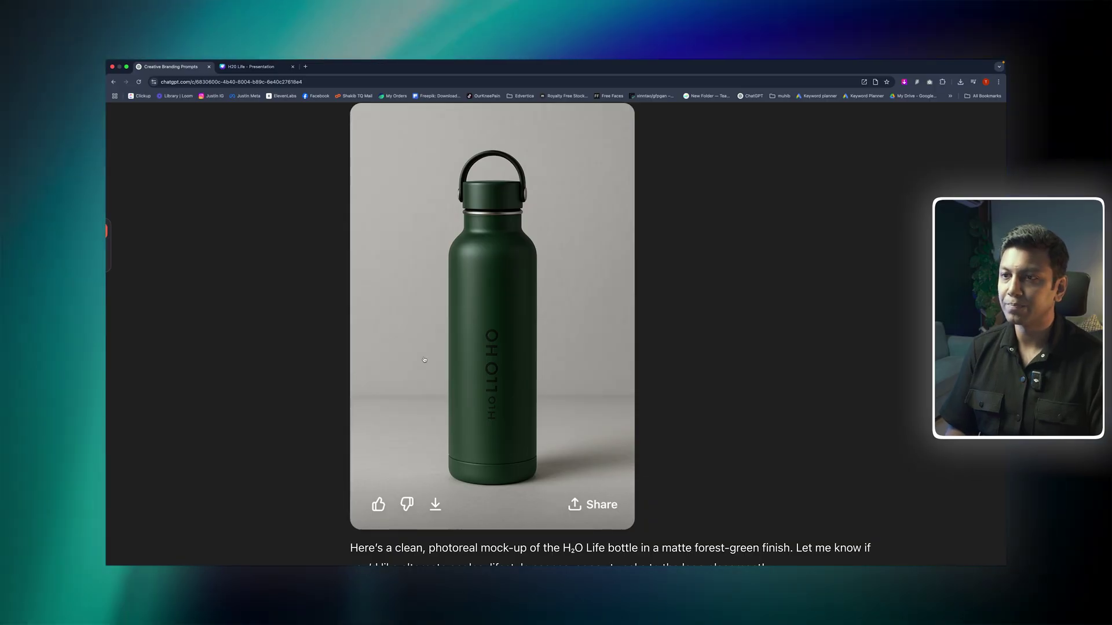
{"action": "key", "text": "super+minus"}
{"action": "key", "text": "super+minus"}
{"action": "key", "text": "super+minus"}
{"action": "key", "text": "super+minus"}
{"action": "key", "text": "super+equal"}
{"action": "key", "text": "super+equal"}
{"action": "key", "text": "super+equal"}
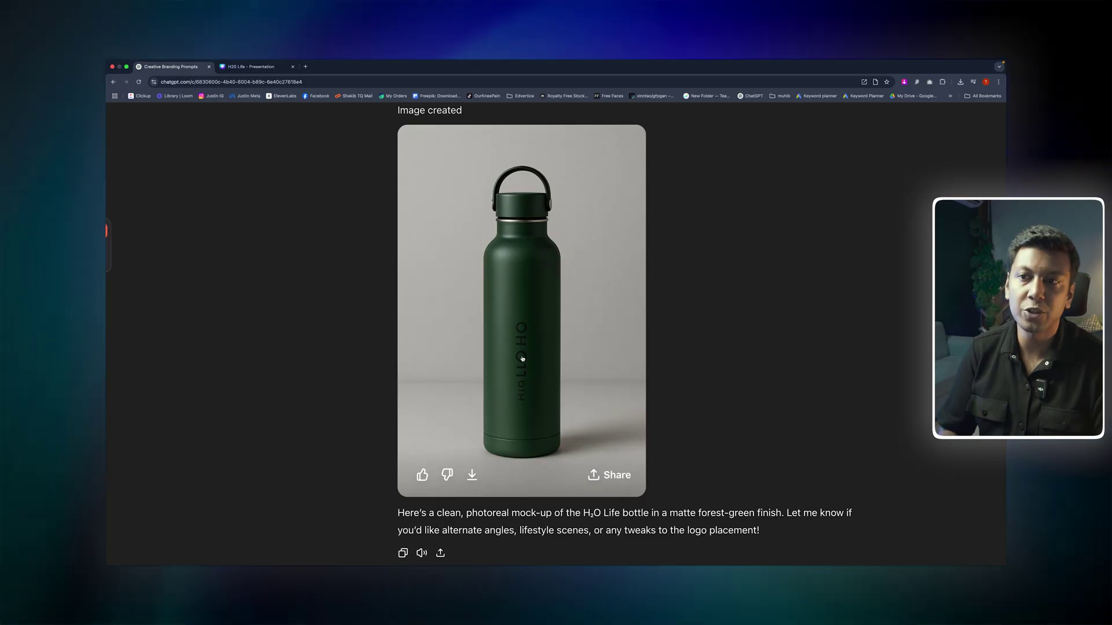
{"action": "scroll", "coordinate": [502, 348], "scroll_direction": "up", "scroll_amount": 1}
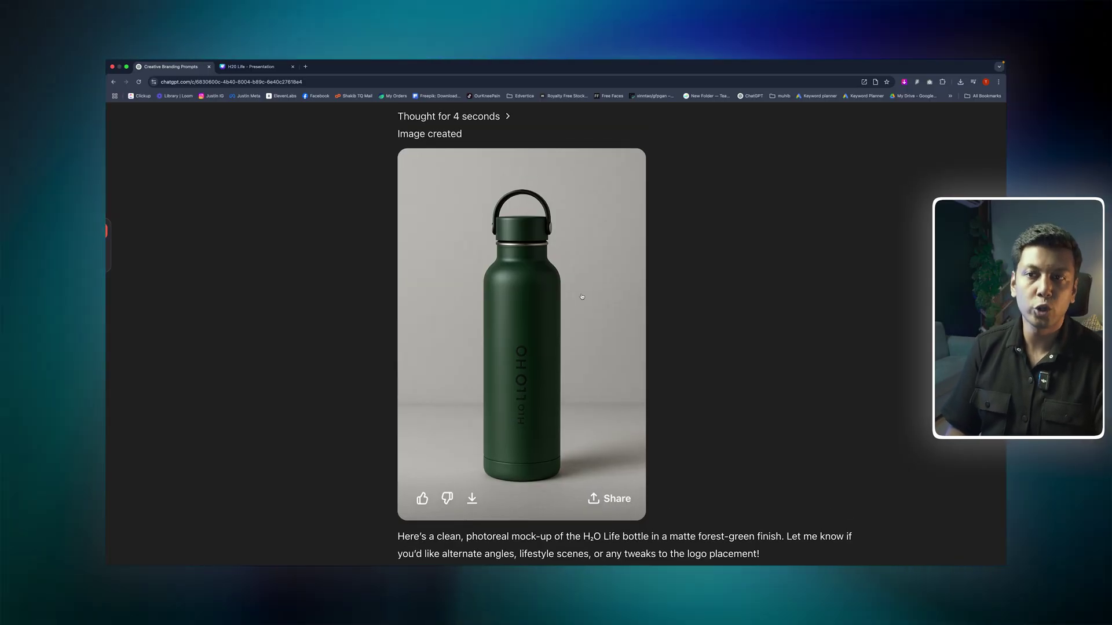
Step: Open the green bottle image for selection editing and mark the area covering the vertical logo text
{"action": "left_click", "coordinate": [582, 297]}
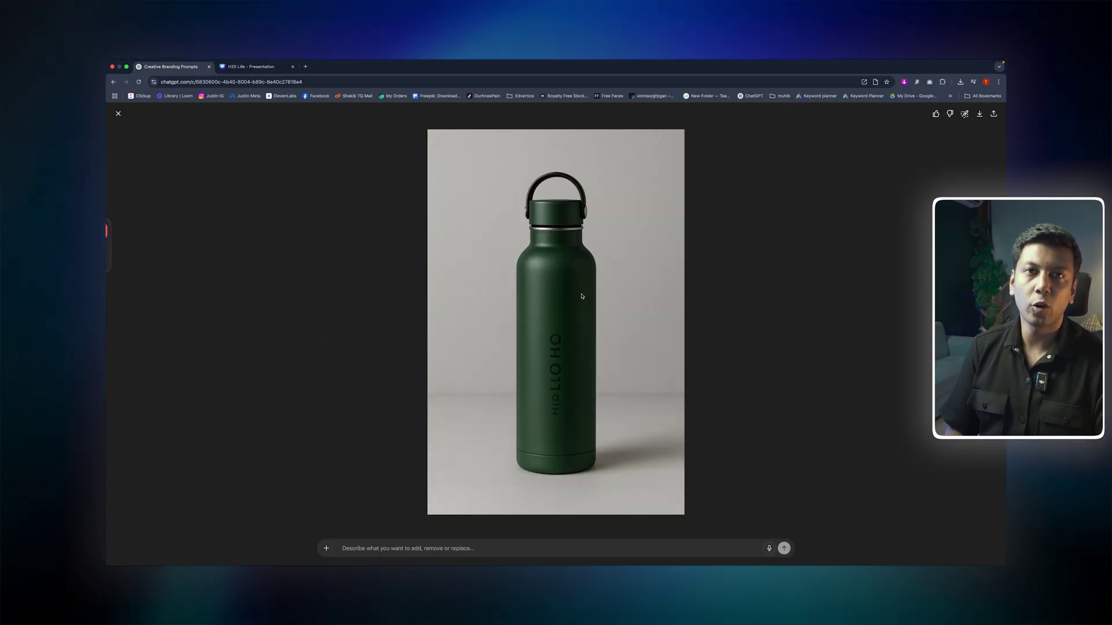
{"action": "left_click", "coordinate": [964, 115]}
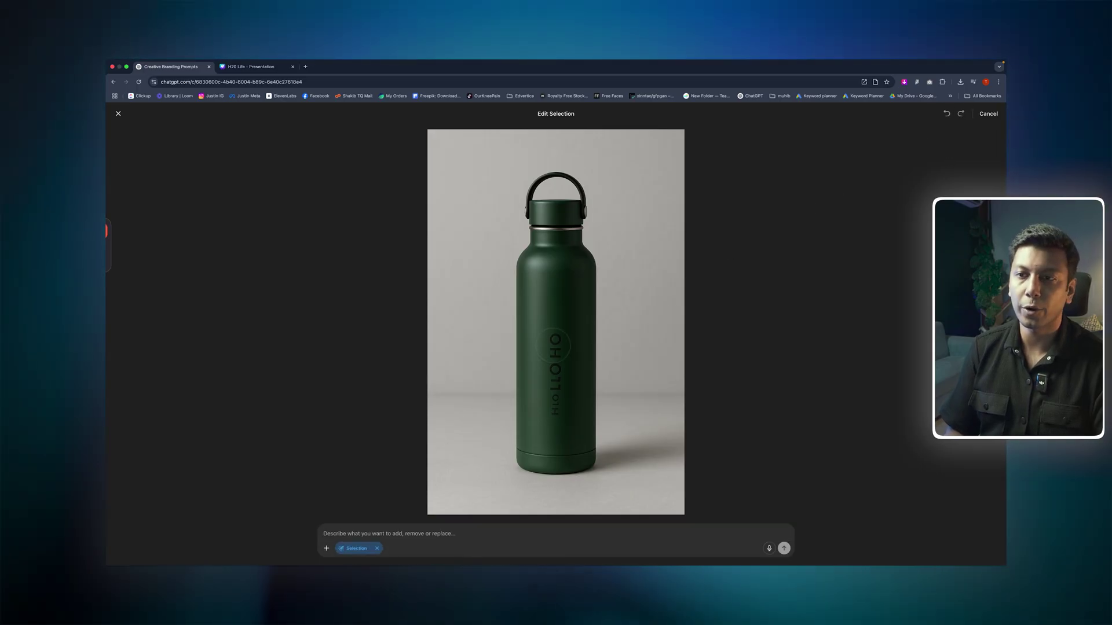
{"action": "left_click_drag", "start_coordinate": [556, 340], "coordinate": [555, 422]}
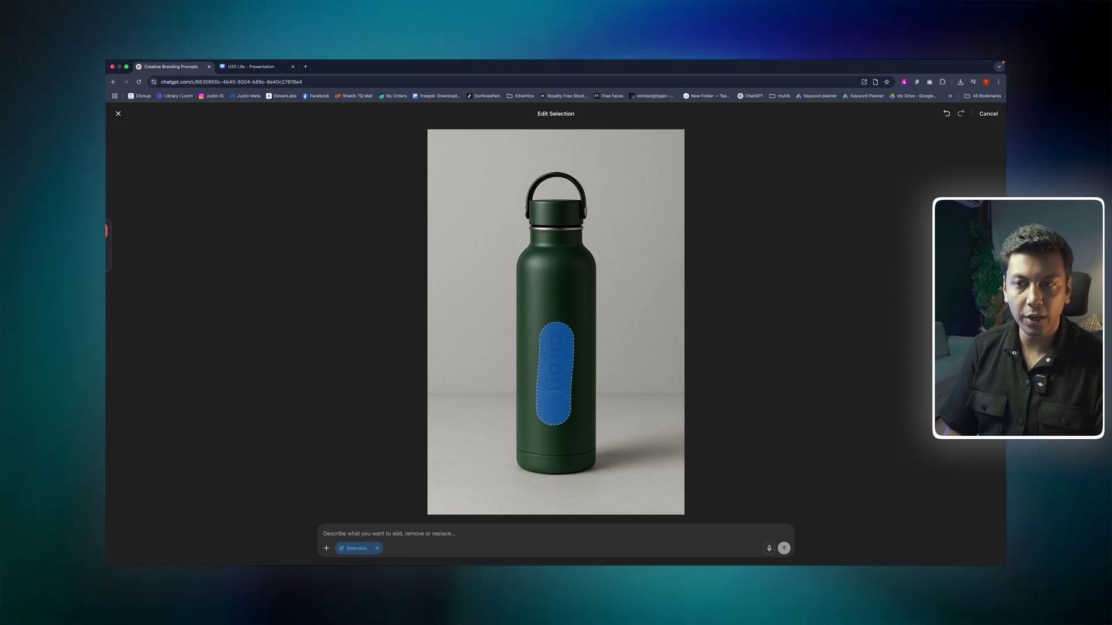
Step: Draft the edit prompt "Please put the following text in the marked area- "H2O Life"" for the marked logo, then leave the image editor without submitting
{"action": "left_click", "coordinate": [348, 533]}
{"action": "type", "text": "Please "}
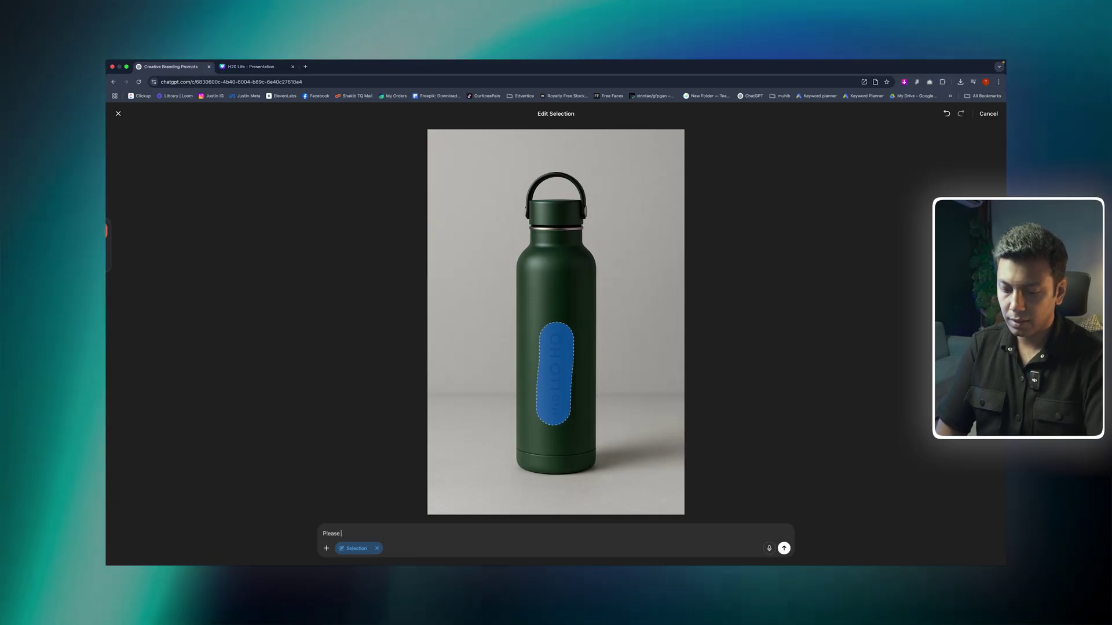
{"action": "type", "text": "put the followin"}
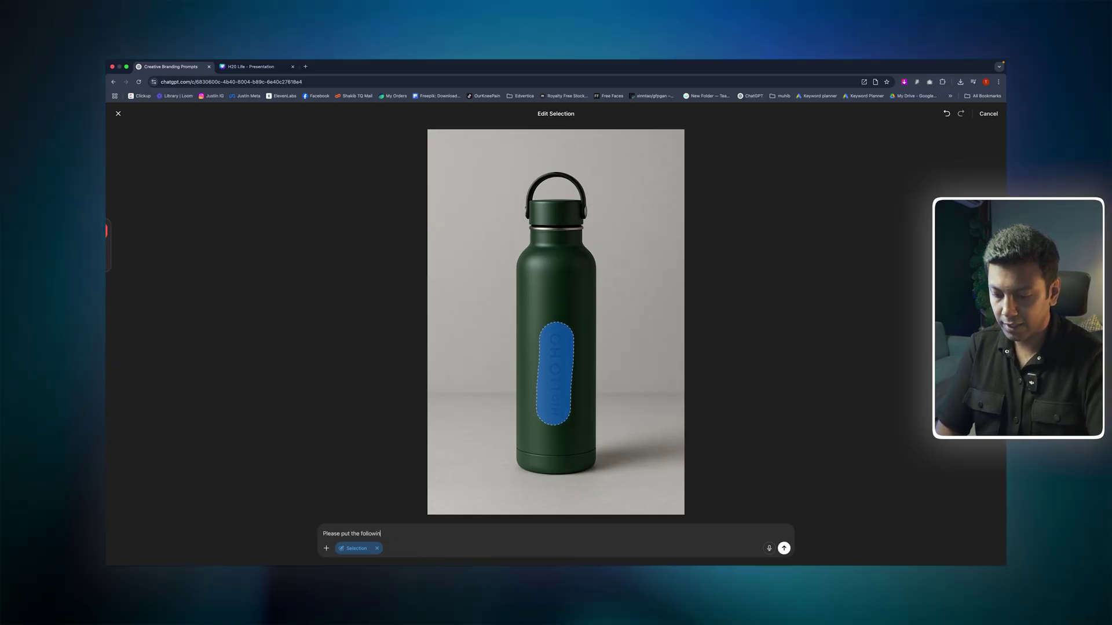
{"action": "type", "text": "g text "}
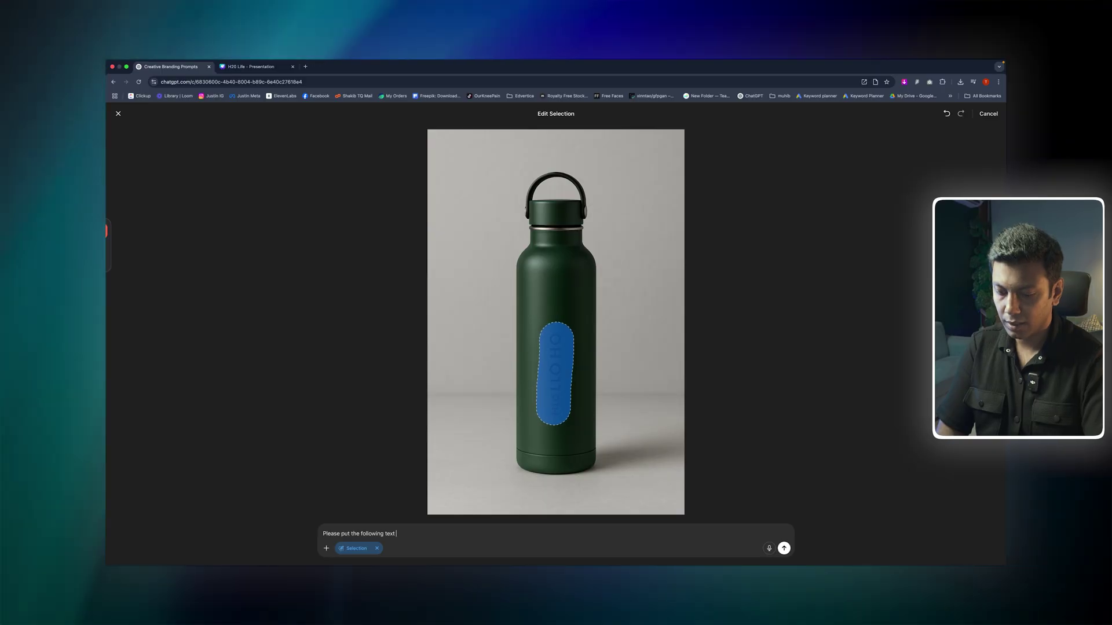
{"action": "type", "text": "in the marke"}
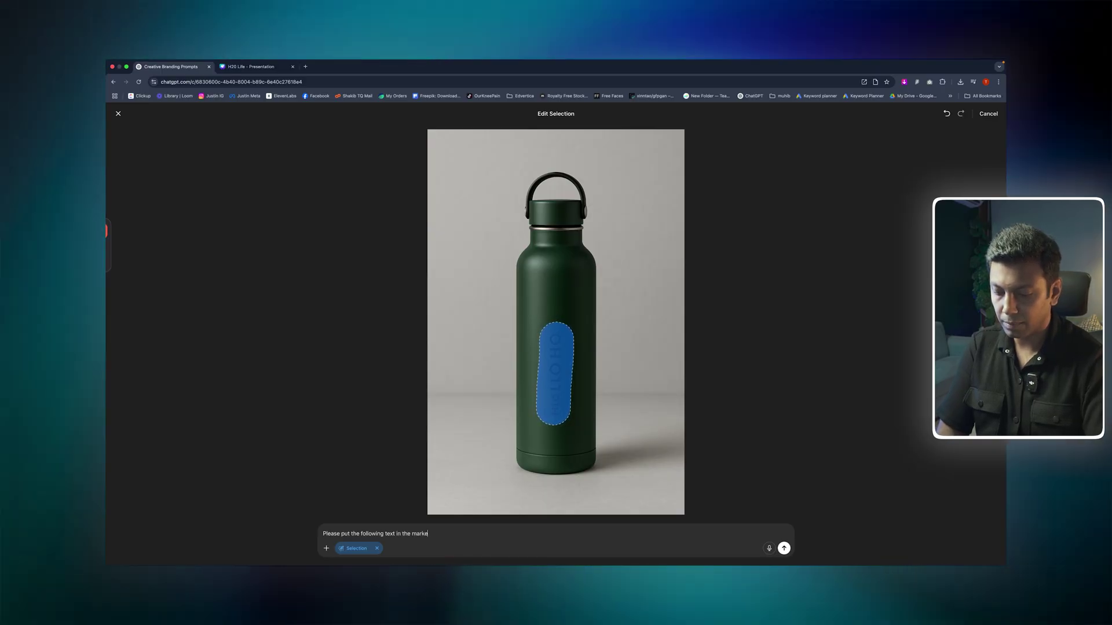
{"action": "type", "text": "d area"}
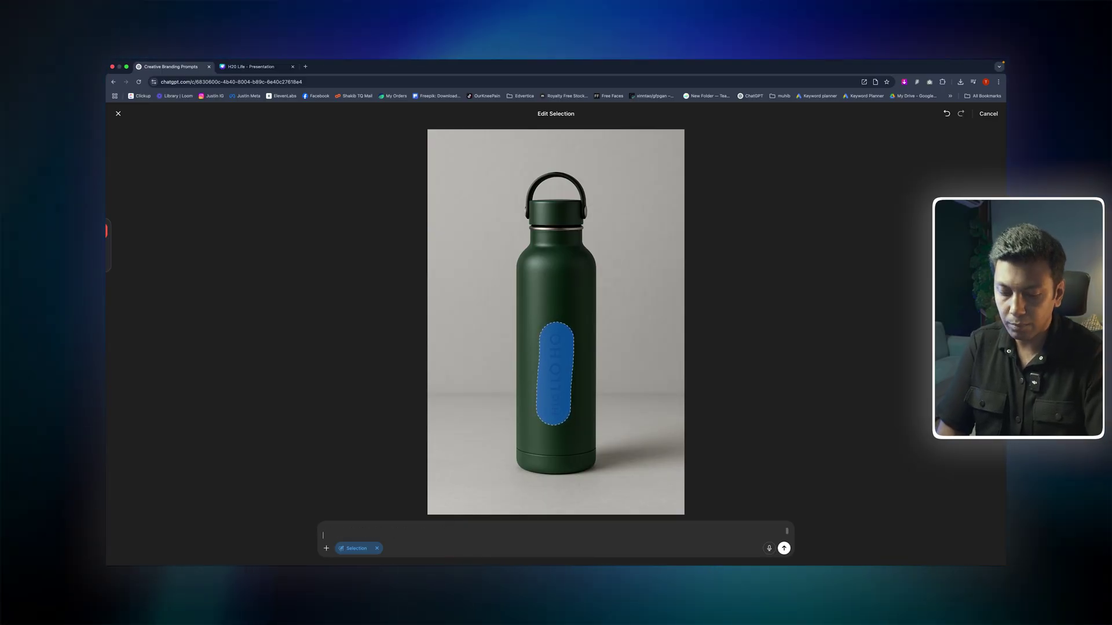
{"action": "type", "text": "\""}
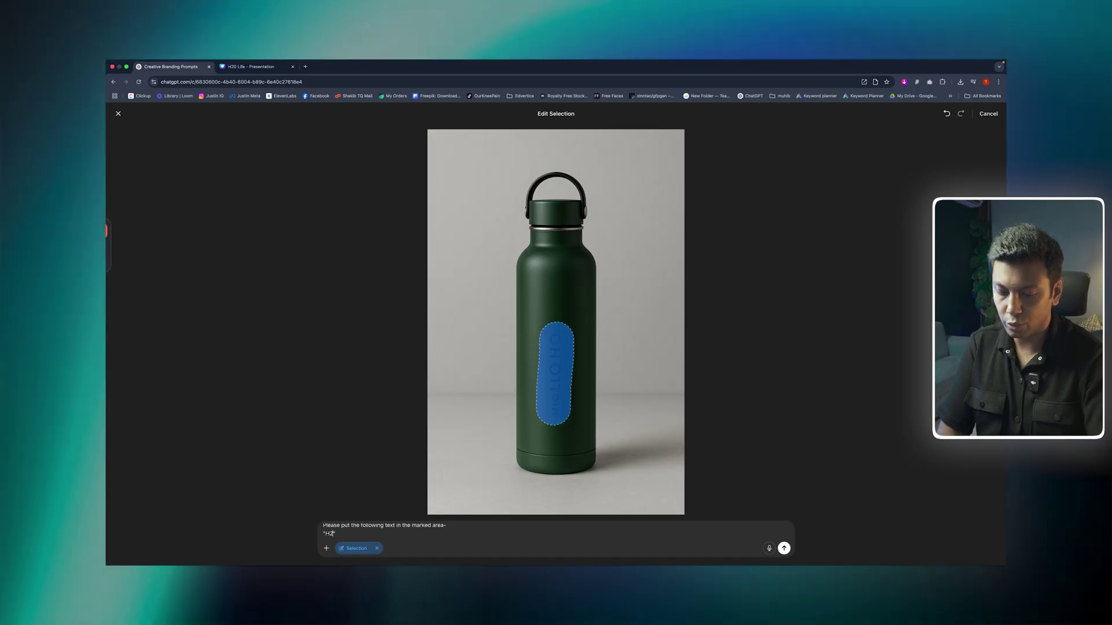
{"action": "type", "text": "\"H20"}
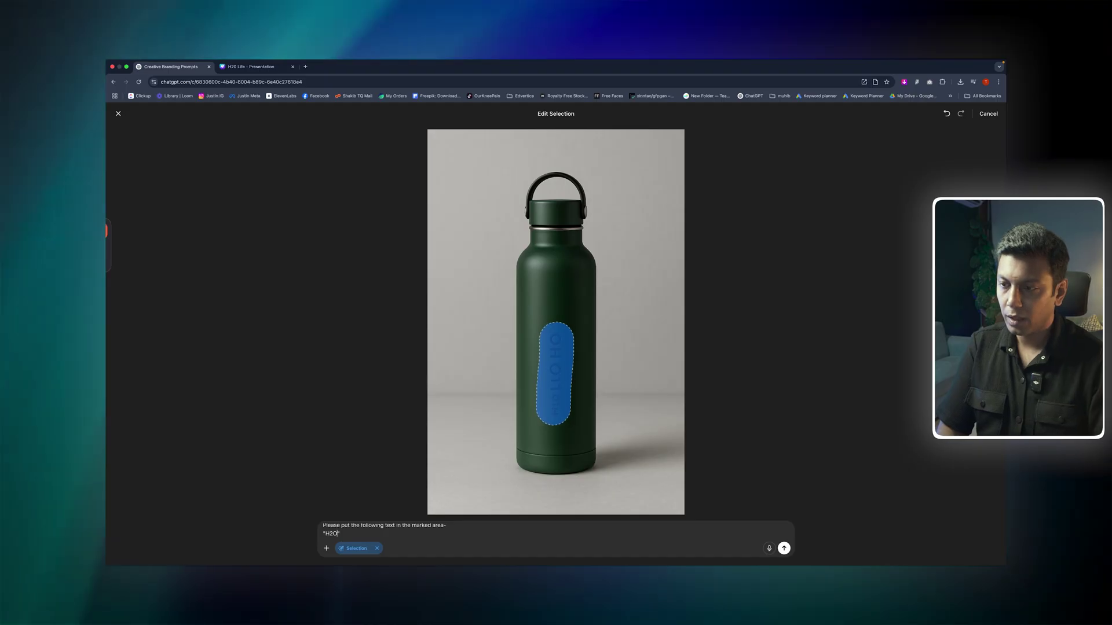
{"action": "type", "text": " L"}
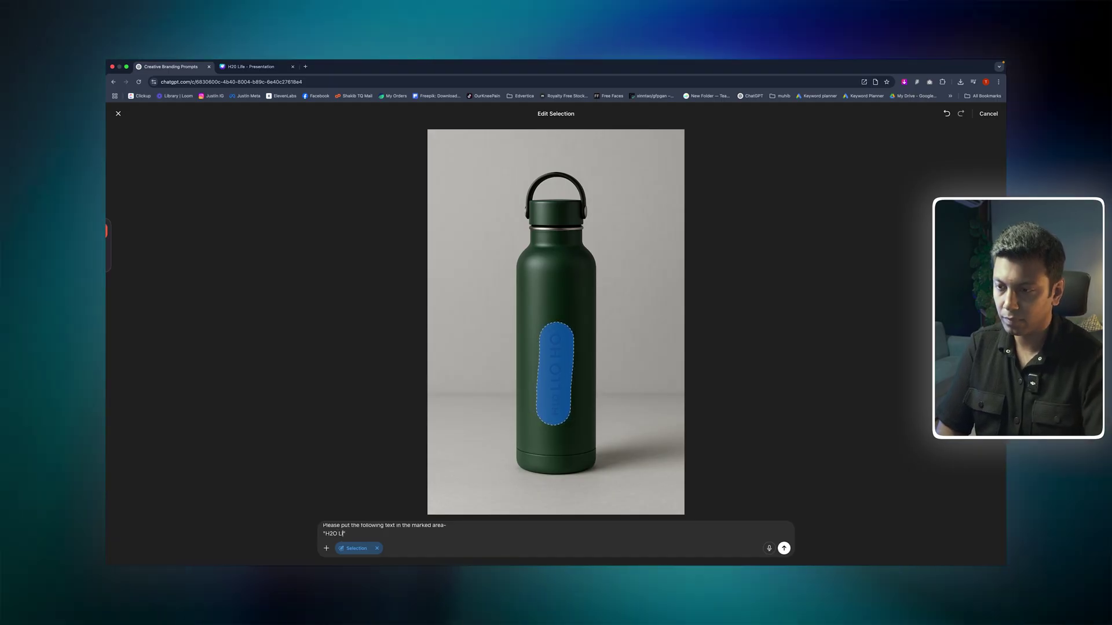
{"action": "type", "text": "ife"}
{"action": "left_click", "coordinate": [390, 537]}
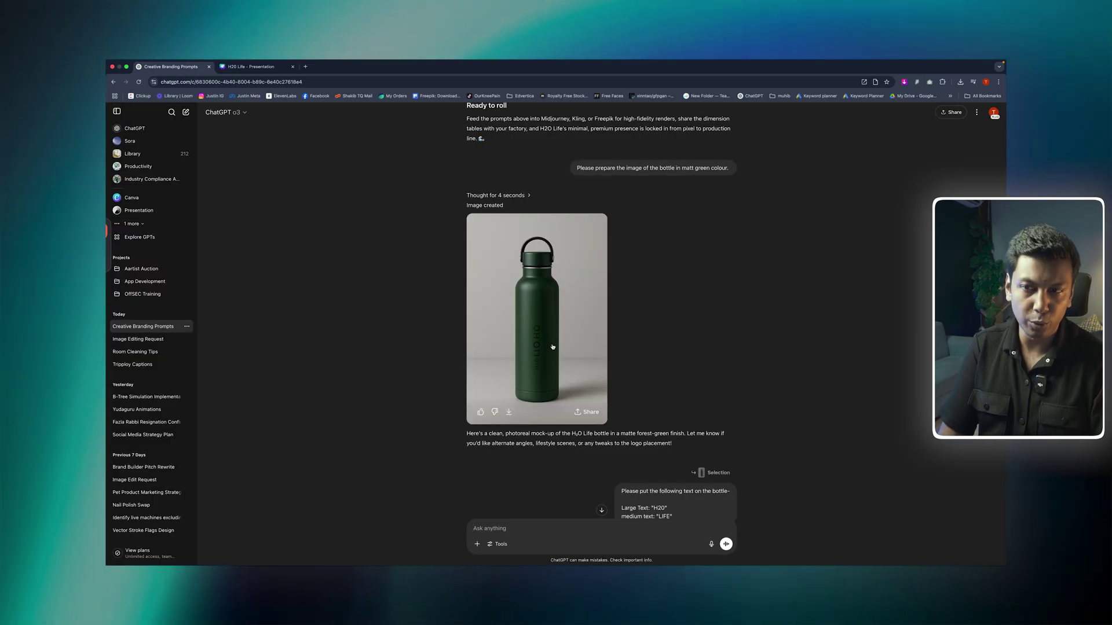
Step: Read the follow-up request for large "H20" and medium "LIFE" text and examine the resulting bottle image
{"action": "scroll", "coordinate": [637, 347], "scroll_direction": "down", "scroll_amount": 3}
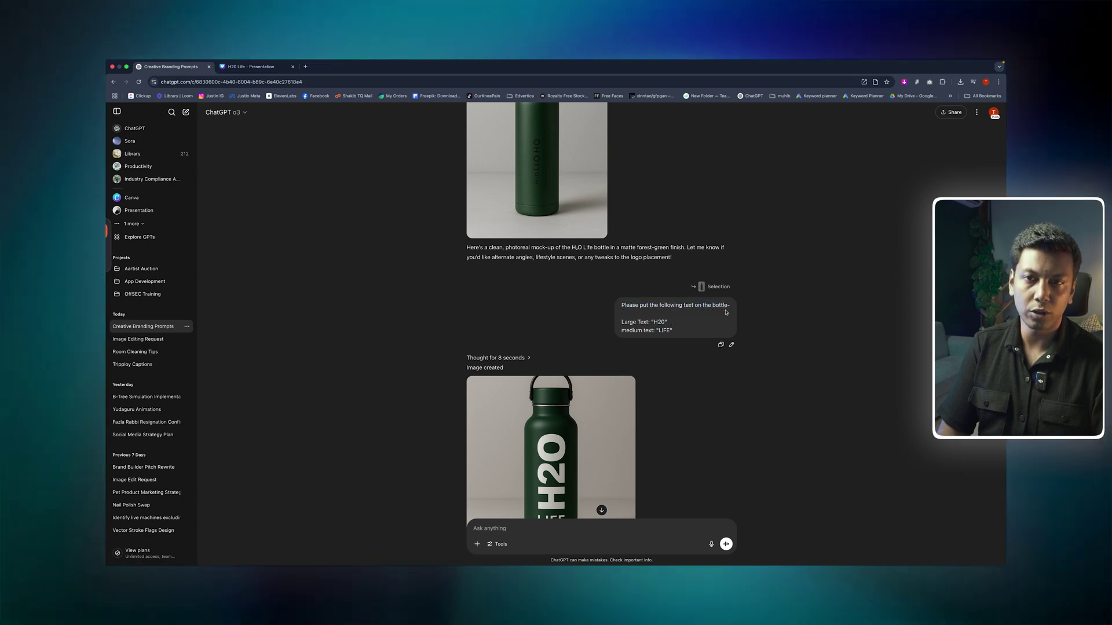
{"action": "scroll", "coordinate": [726, 311], "scroll_direction": "up", "scroll_amount": 5}
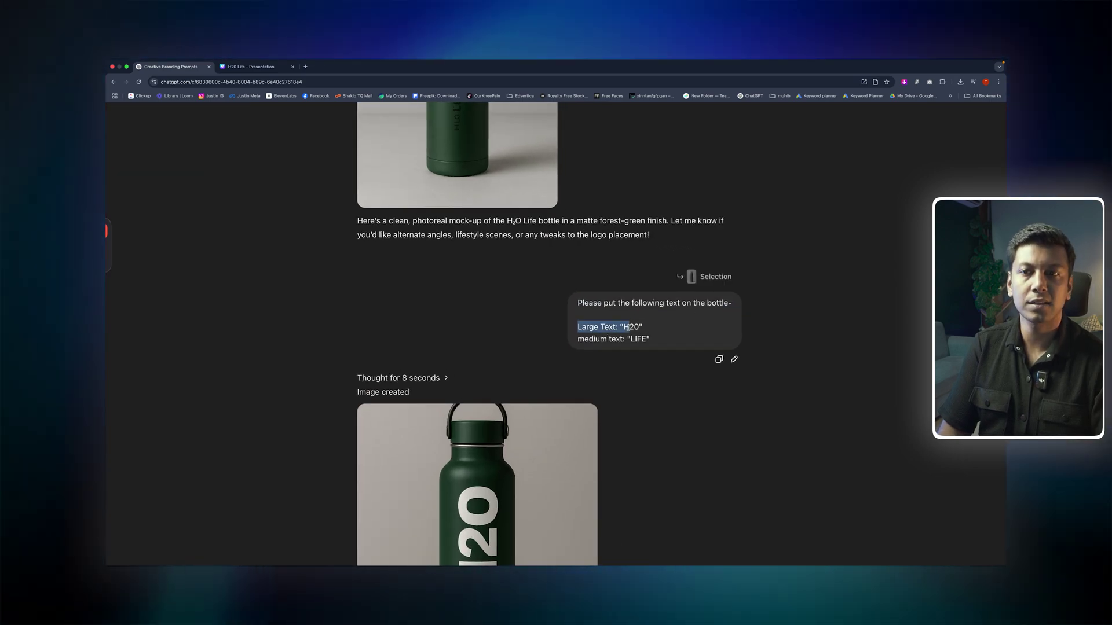
{"action": "left_click", "coordinate": [580, 341]}
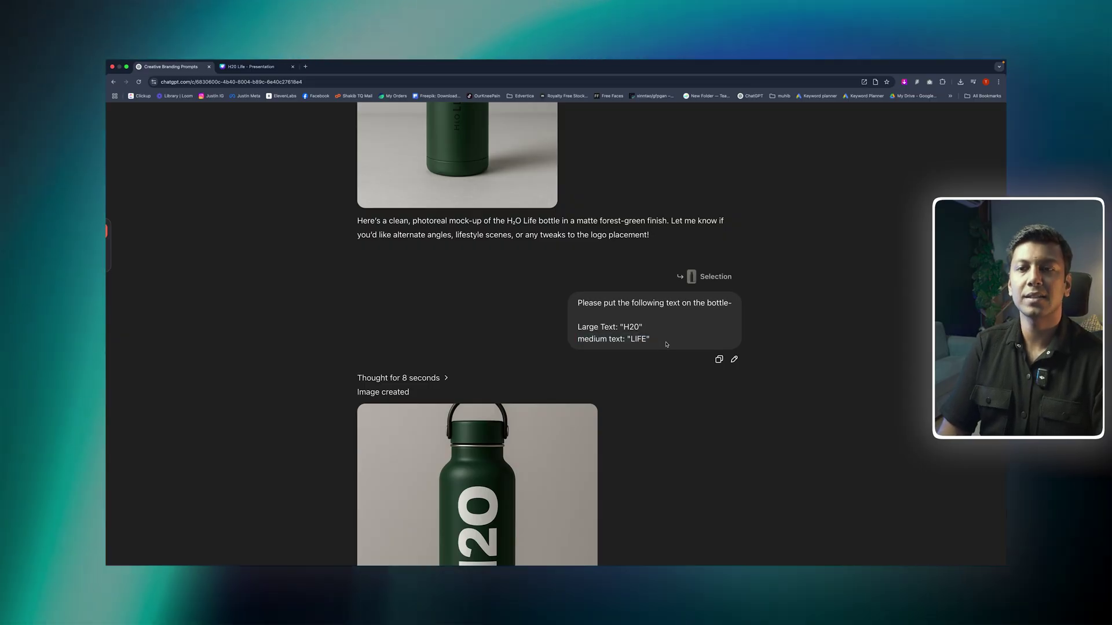
{"action": "left_click", "coordinate": [617, 367]}
{"action": "scroll", "coordinate": [610, 469], "scroll_direction": "down", "scroll_amount": 1}
{"action": "scroll", "coordinate": [611, 468], "scroll_direction": "down", "scroll_amount": 3}
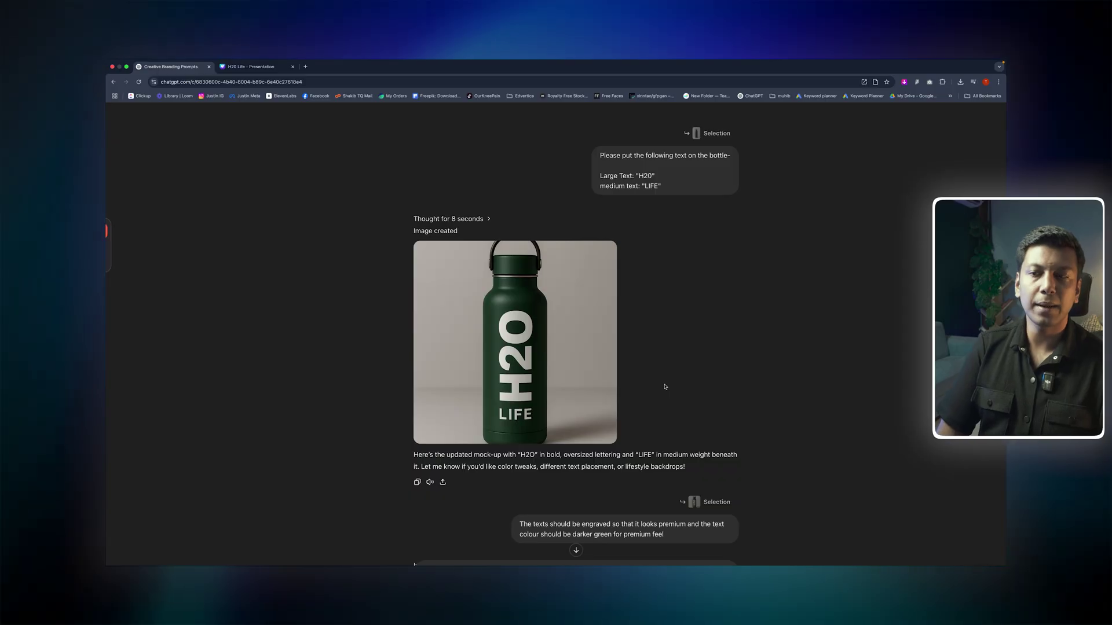
Step: Read the request for engraved text in a darker green with a premium feel
{"action": "scroll", "coordinate": [663, 386], "scroll_direction": "down", "scroll_amount": 1}
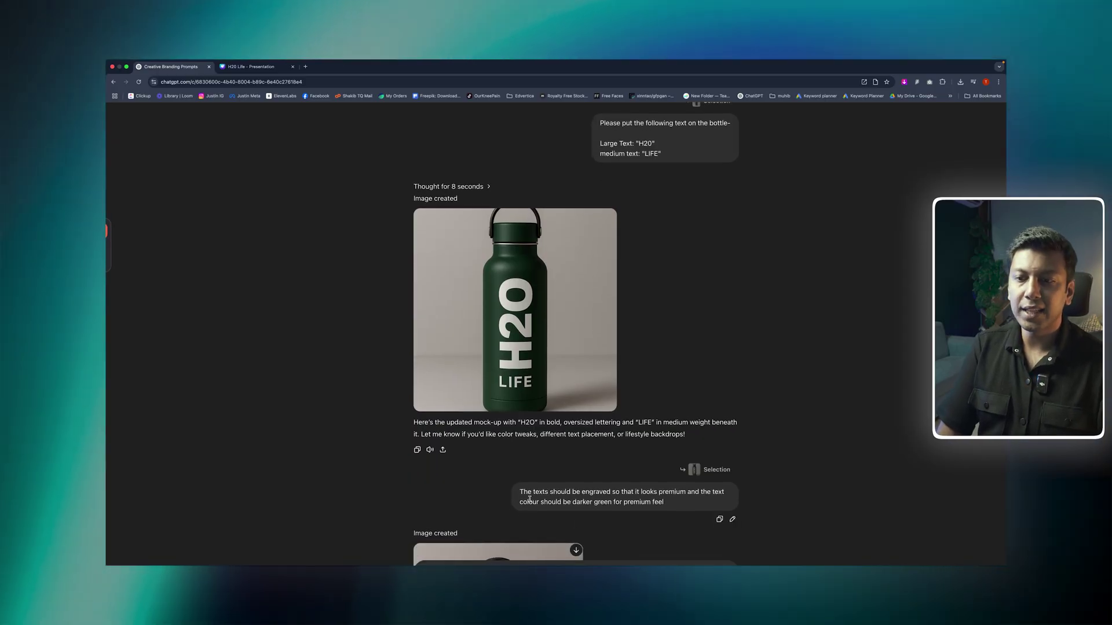
{"action": "double_click", "coordinate": [537, 493]}
{"action": "left_click_drag", "start_coordinate": [550, 498], "coordinate": [609, 495]}
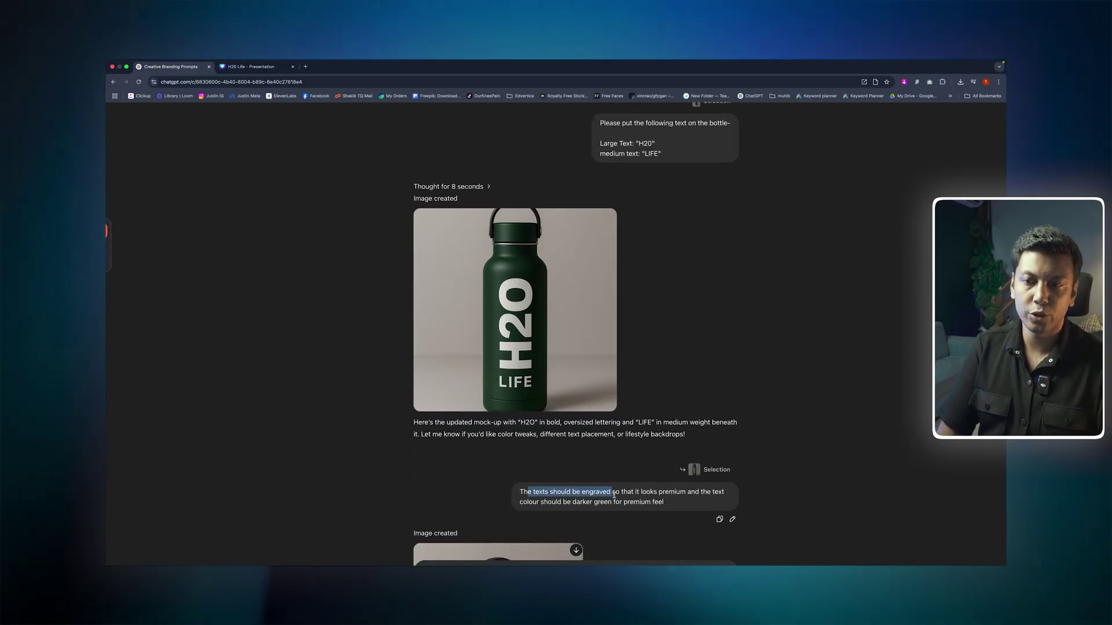
{"action": "mouse_move", "coordinate": [682, 493]}
{"action": "left_mouse_down"}
{"action": "mouse_move", "coordinate": [712, 494]}
{"action": "mouse_move", "coordinate": [674, 502]}
{"action": "left_mouse_up"}
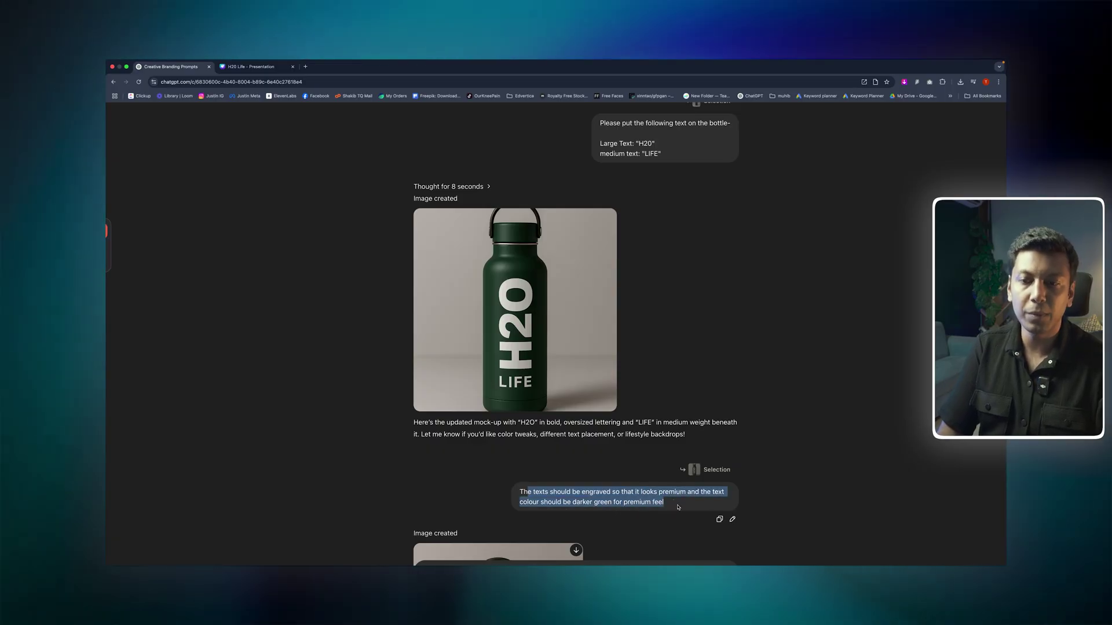
{"action": "left_click", "coordinate": [675, 507]}
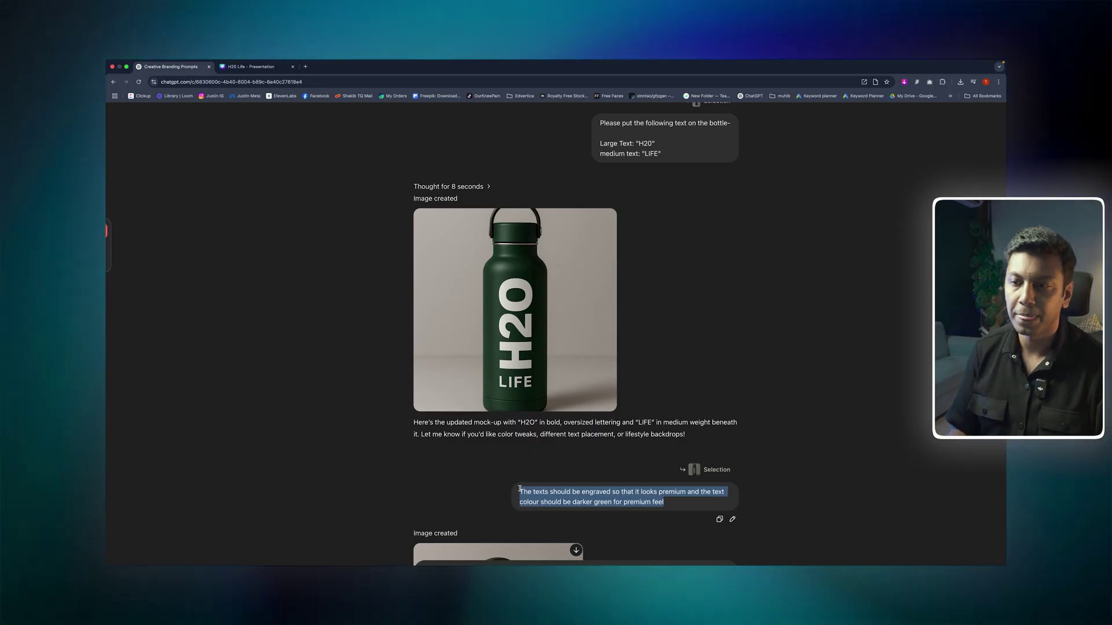
Step: Examine the engraved green bottle image at full size and look over its surrounding description in the chat
{"action": "scroll", "coordinate": [520, 489], "scroll_direction": "down", "scroll_amount": 2}
{"action": "scroll", "coordinate": [519, 489], "scroll_direction": "down", "scroll_amount": 5}
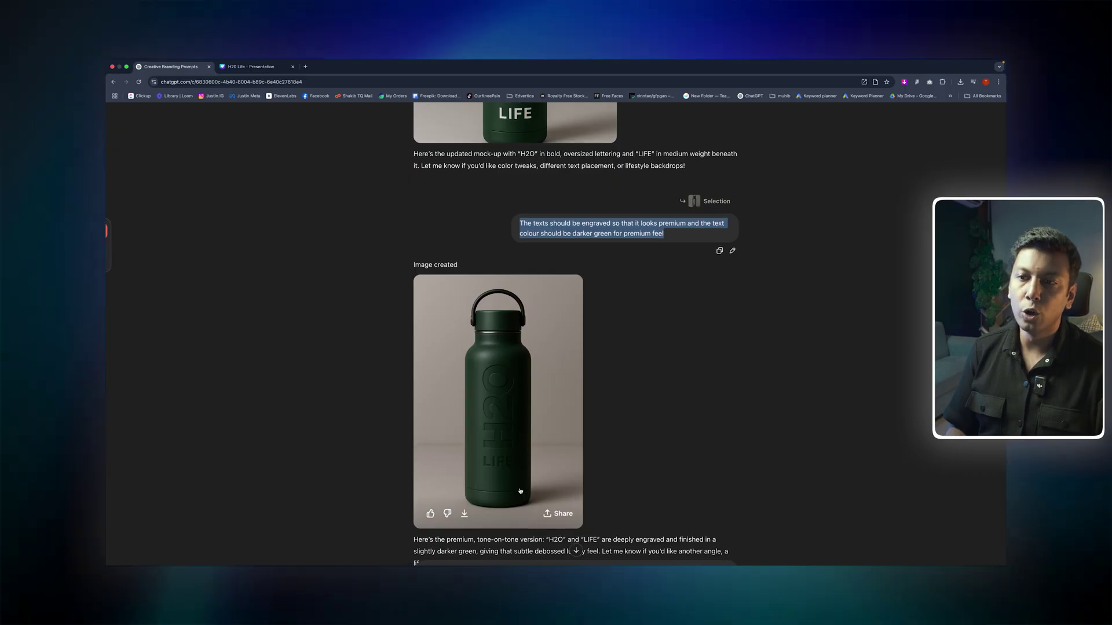
{"action": "left_click", "coordinate": [520, 399]}
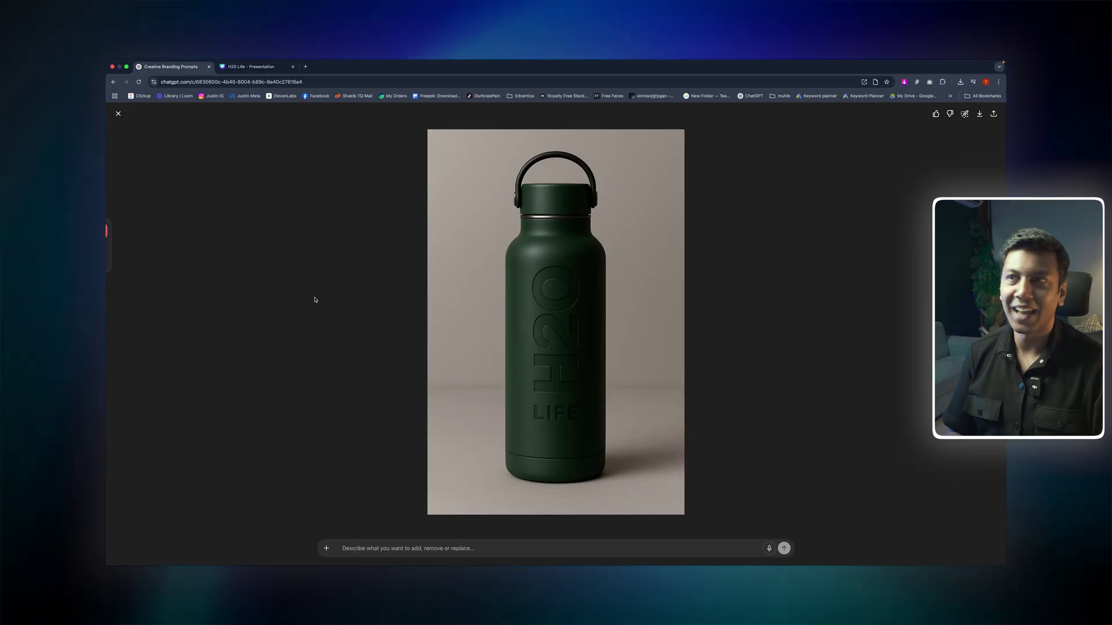
{"action": "key", "text": "Escape"}
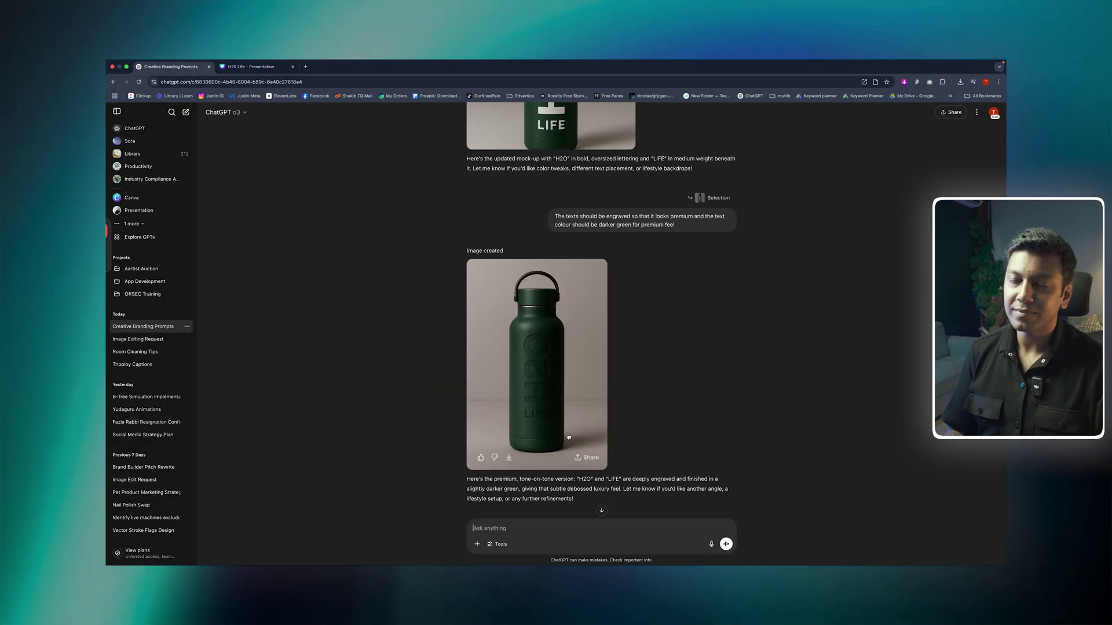
{"action": "scroll", "coordinate": [568, 437], "scroll_direction": "down", "scroll_amount": 2}
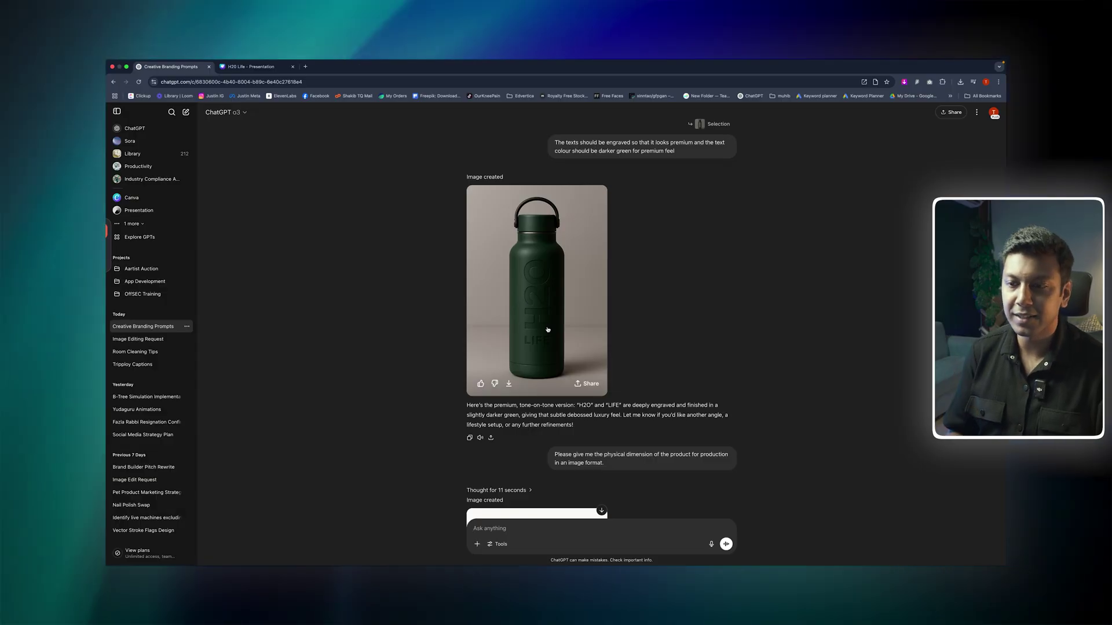
{"action": "scroll", "coordinate": [548, 329], "scroll_direction": "down", "scroll_amount": 3}
{"action": "scroll", "coordinate": [548, 330], "scroll_direction": "up", "scroll_amount": 4}
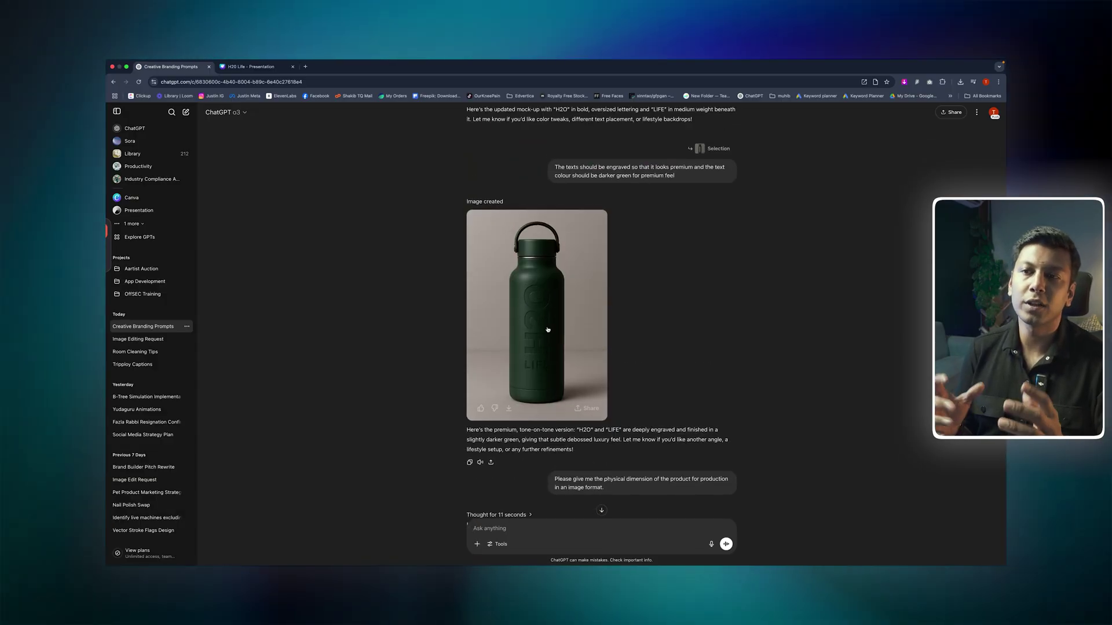
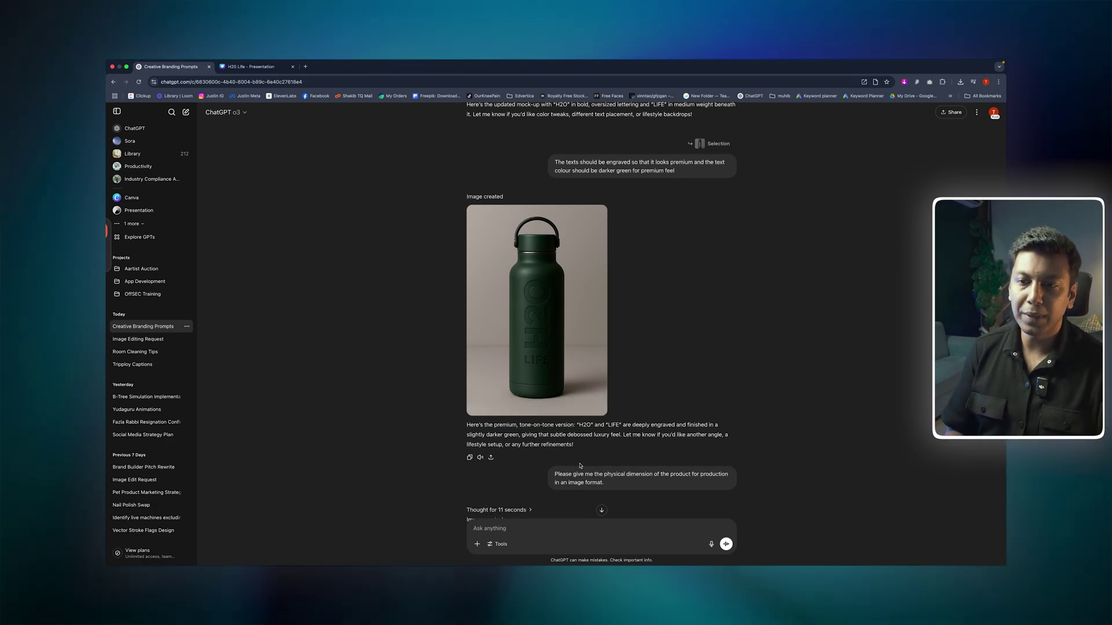
Step: Read the request for the product's physical dimensions in an image format and inspect the resulting technical drawing at full size
{"action": "left_click_drag", "start_coordinate": [648, 474], "coordinate": [548, 476]}
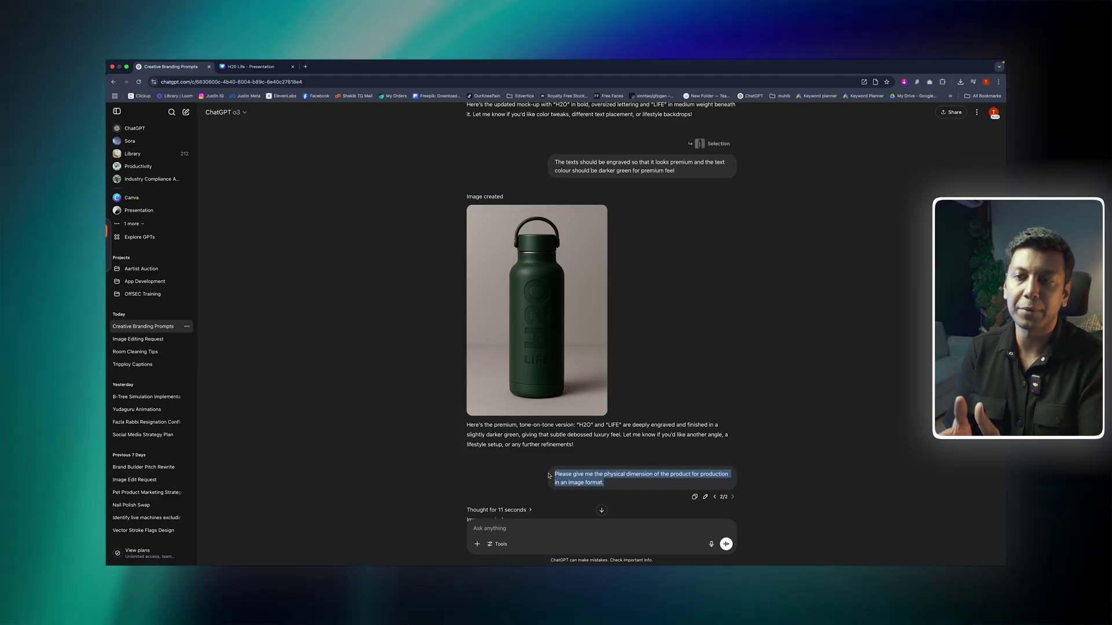
{"action": "scroll", "coordinate": [549, 476], "scroll_direction": "down", "scroll_amount": 3}
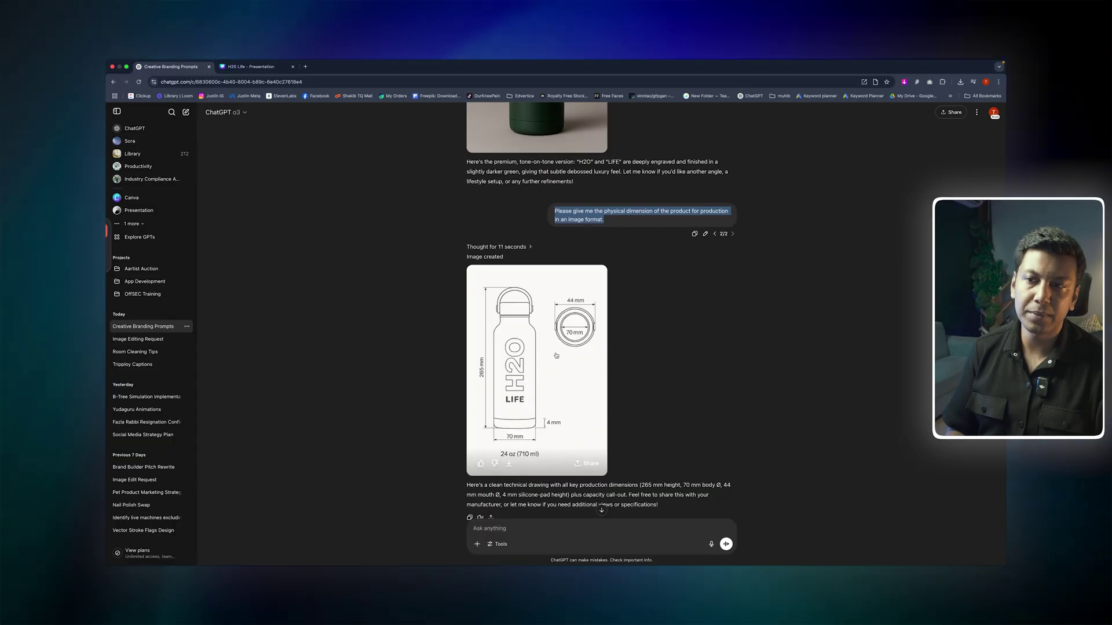
{"action": "left_click", "coordinate": [549, 476]}
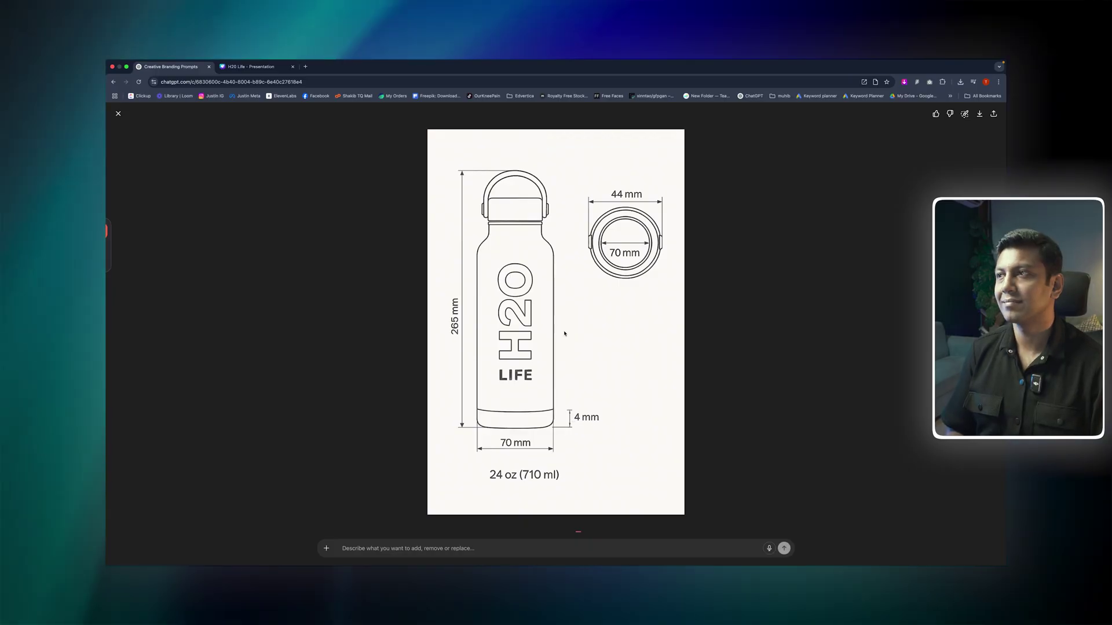
{"action": "left_click", "coordinate": [118, 113]}
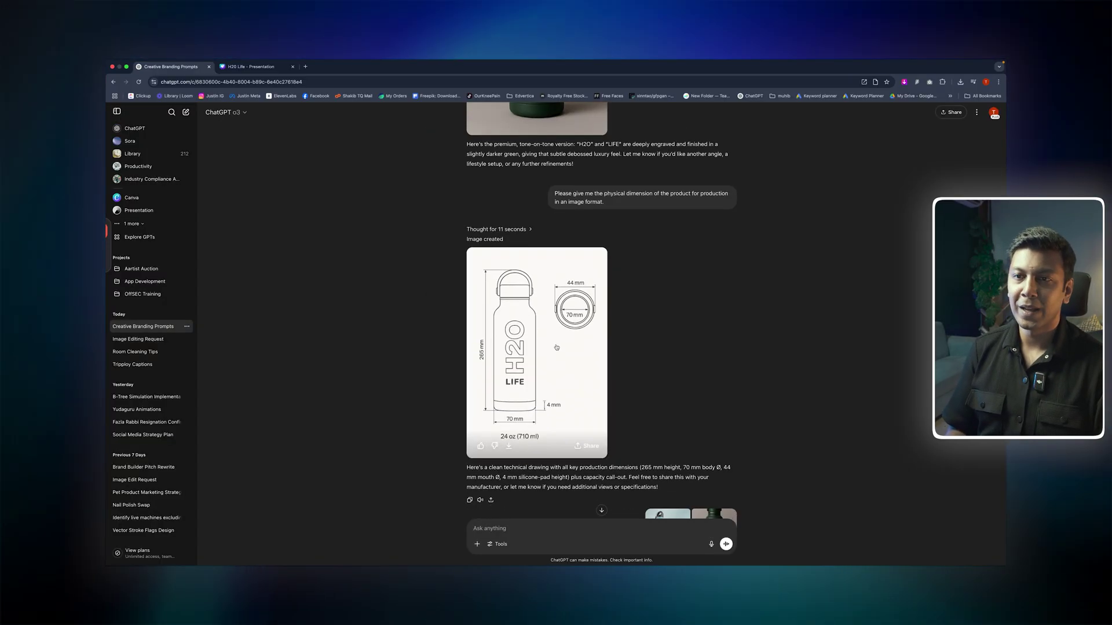
{"action": "scroll", "coordinate": [557, 347], "scroll_direction": "down", "scroll_amount": 2}
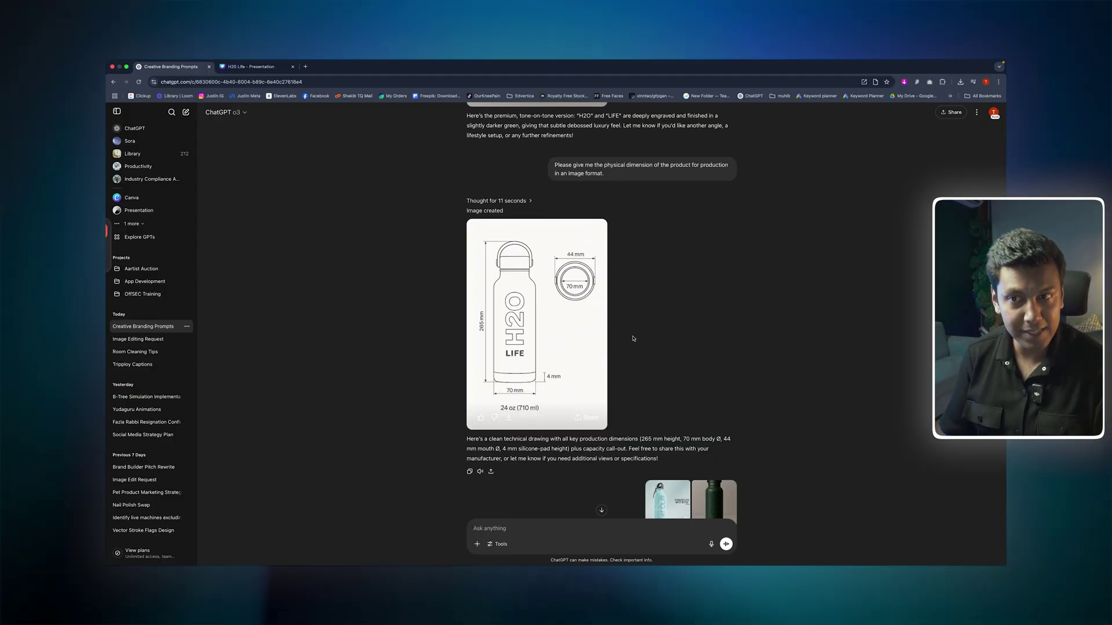
{"action": "scroll", "coordinate": [632, 337], "scroll_direction": "up", "scroll_amount": 1}
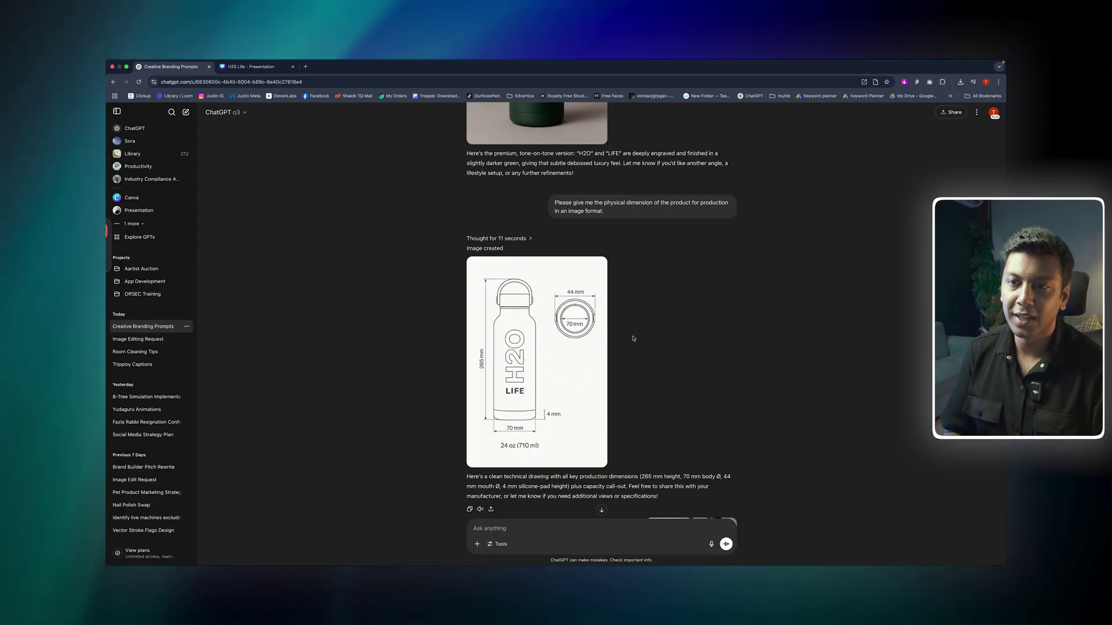
Step: View the two images attached to the bottle replacement request, the light-blue reference style and the engraved green bottle, at full size
{"action": "scroll", "coordinate": [633, 339], "scroll_direction": "down", "scroll_amount": 1}
{"action": "scroll", "coordinate": [631, 339], "scroll_direction": "down", "scroll_amount": 1}
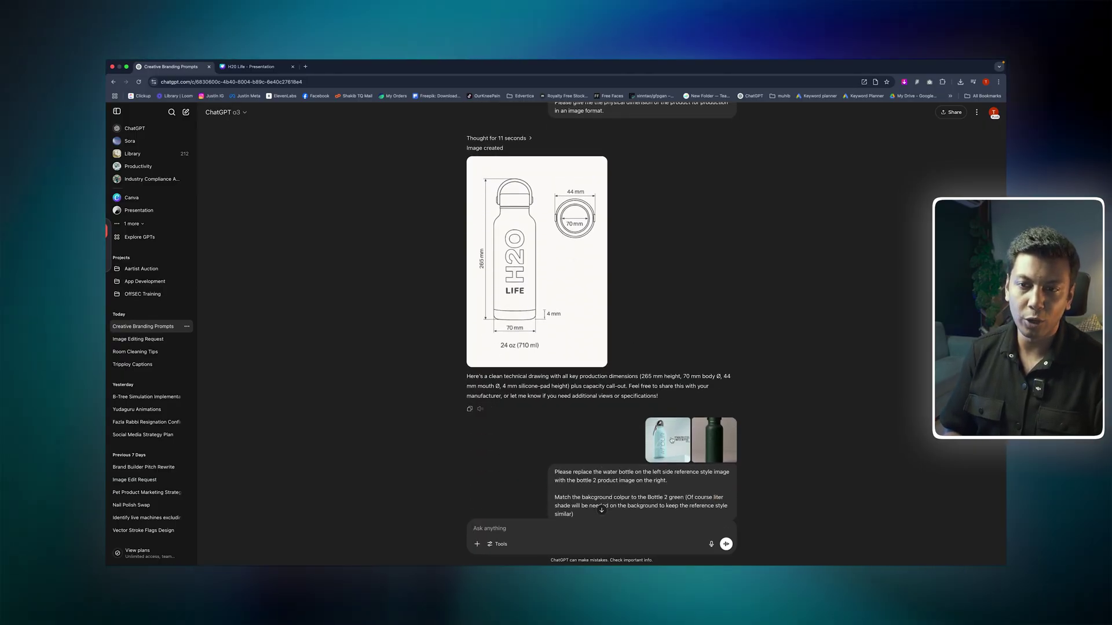
{"action": "left_click", "coordinate": [669, 457]}
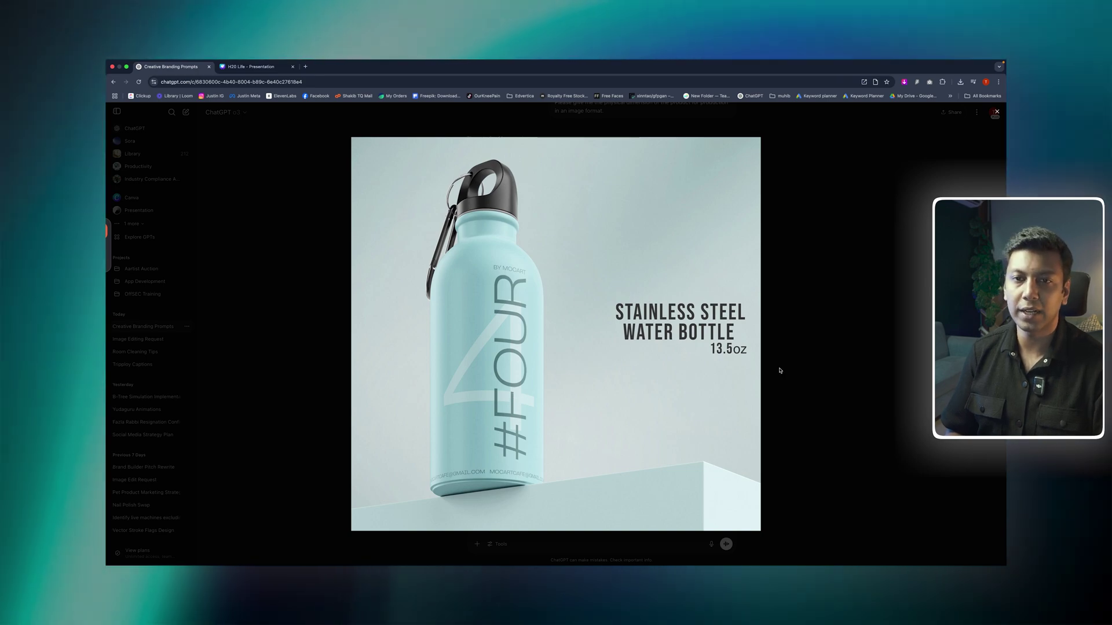
{"action": "left_click", "coordinate": [779, 370]}
{"action": "left_click", "coordinate": [723, 455]}
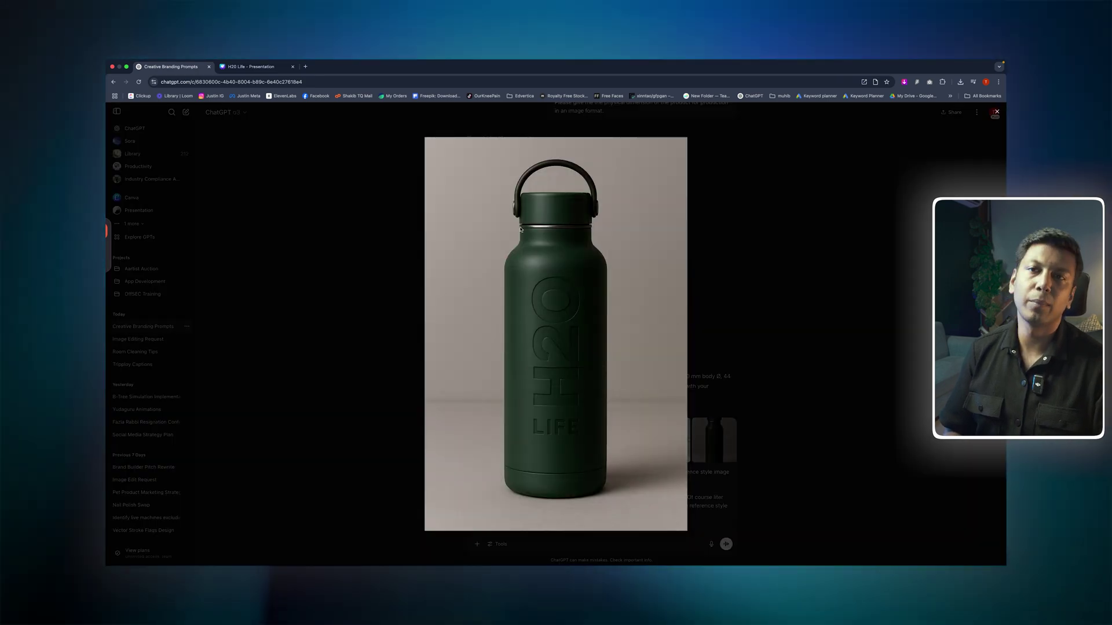
{"action": "key", "text": "Escape"}
Step: Read the request to replace the water bottle in the reference style image with bottle 2, checking the attached green bottle image
{"action": "scroll", "coordinate": [559, 434], "scroll_direction": "down", "scroll_amount": 1}
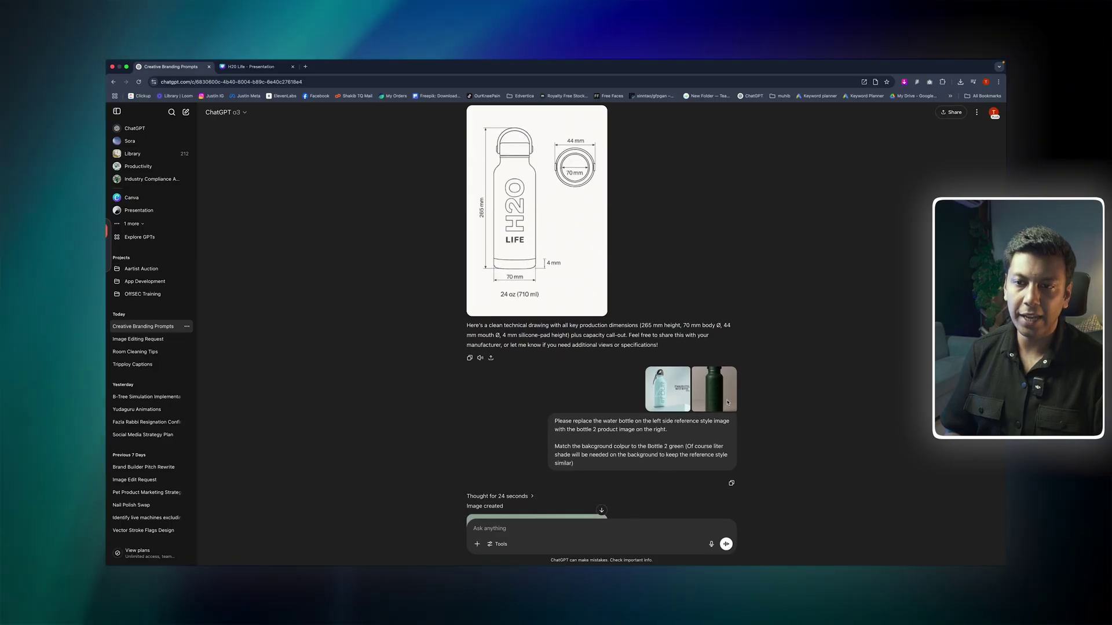
{"action": "left_click_drag", "start_coordinate": [556, 435], "coordinate": [642, 433]}
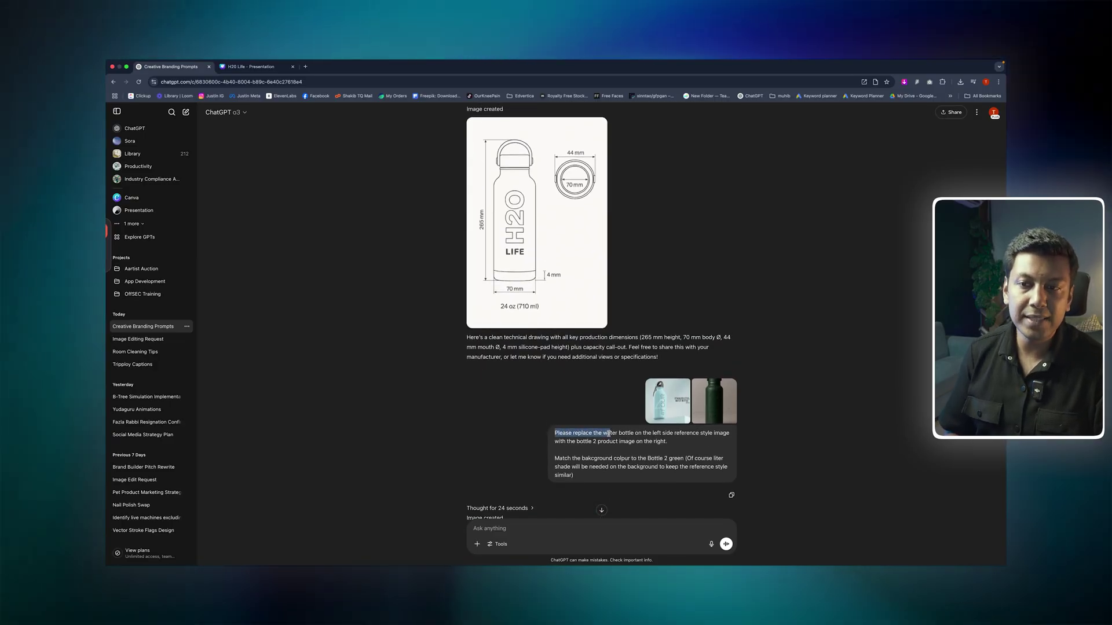
{"action": "left_click_drag", "start_coordinate": [674, 433], "coordinate": [718, 434]}
{"action": "left_click", "coordinate": [731, 437]}
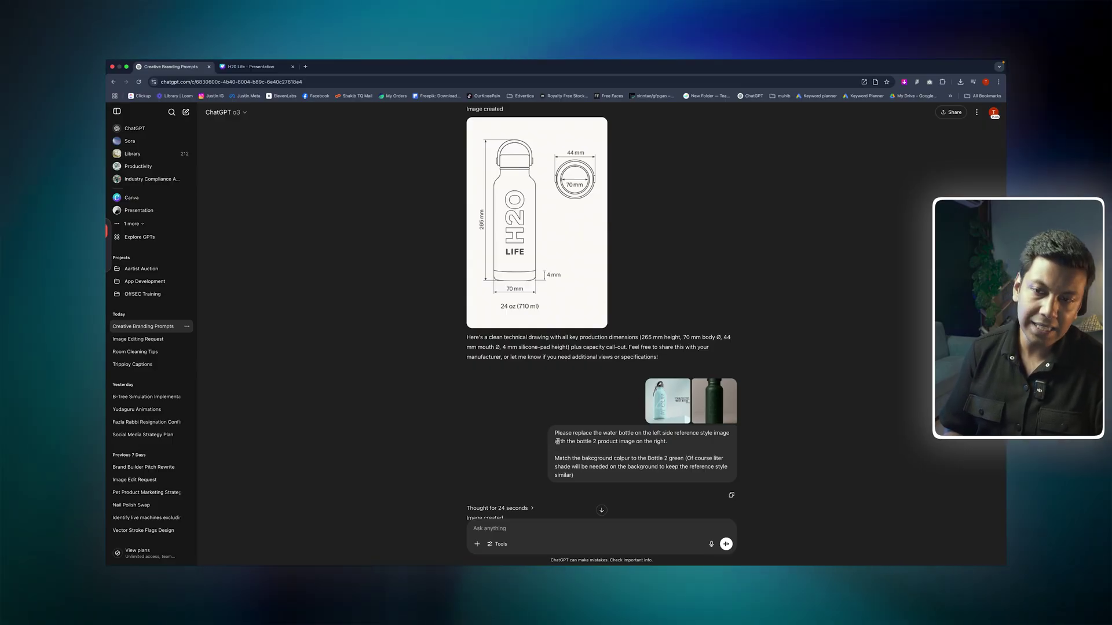
{"action": "left_click_drag", "start_coordinate": [558, 442], "coordinate": [594, 441]}
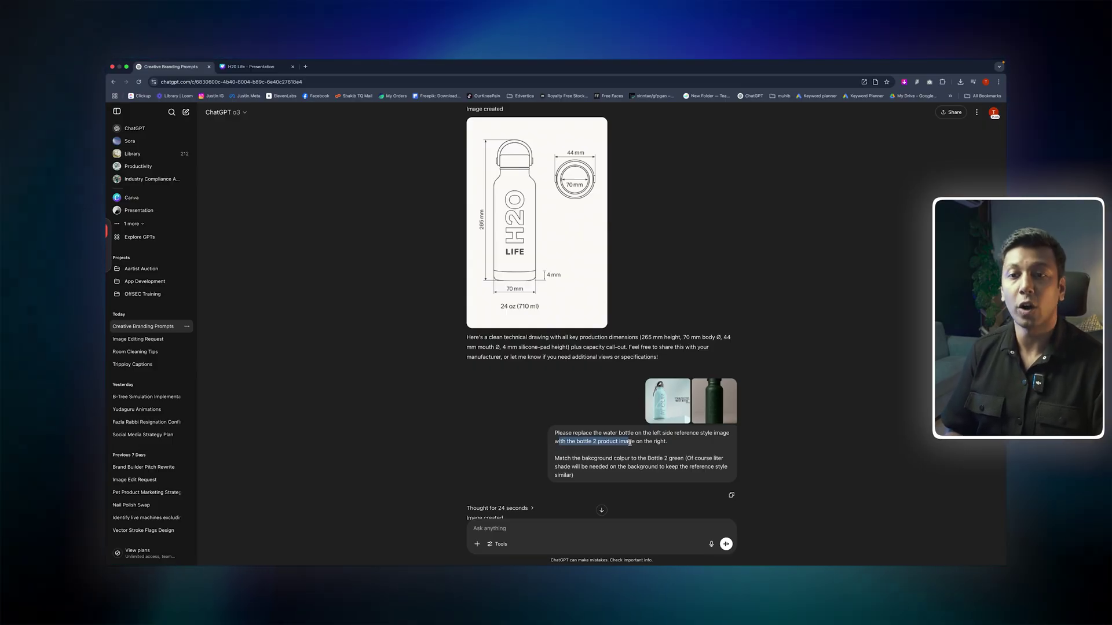
{"action": "left_click", "coordinate": [674, 438]}
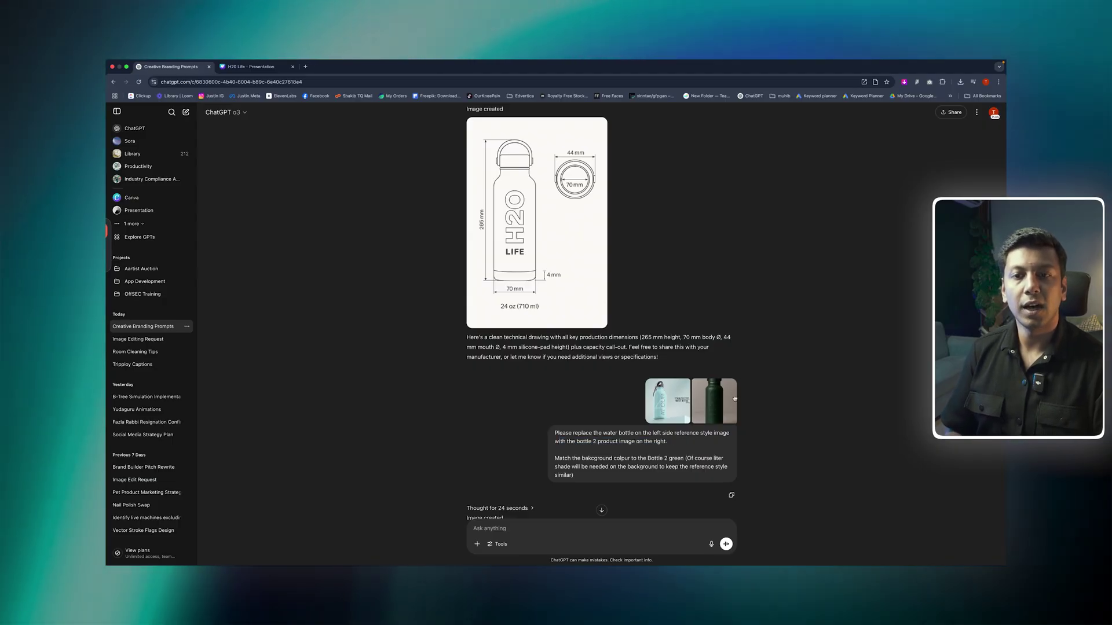
{"action": "left_click", "coordinate": [716, 400]}
{"action": "left_click", "coordinate": [763, 350]}
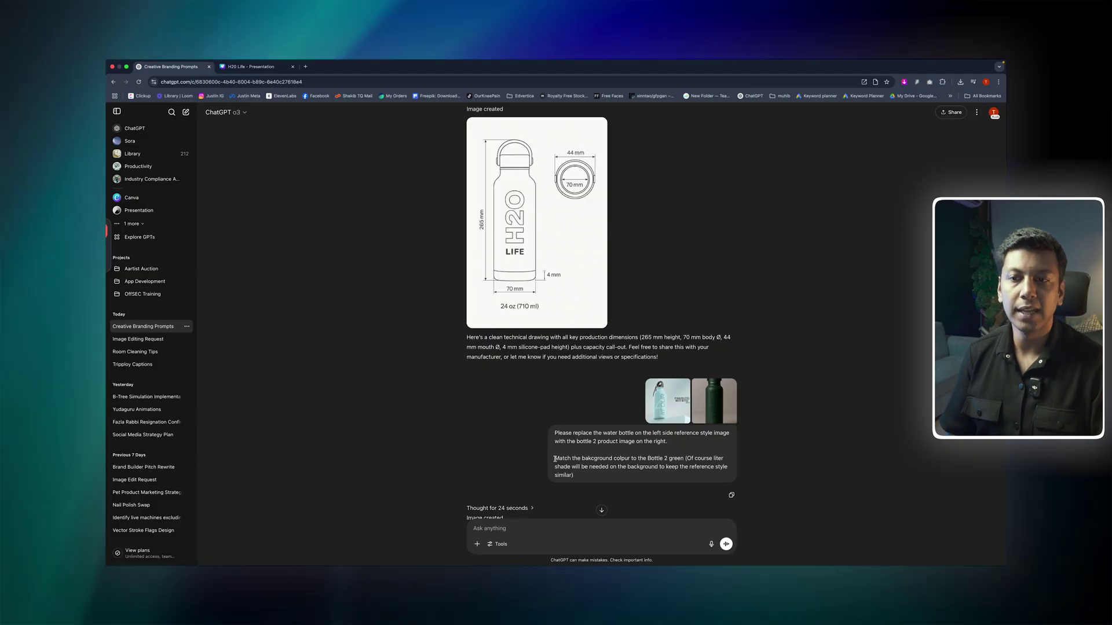
Step: View the light-blue reference image at full size and read the instruction to match the background colour to the Bottle 2 green
{"action": "left_click", "coordinate": [677, 398]}
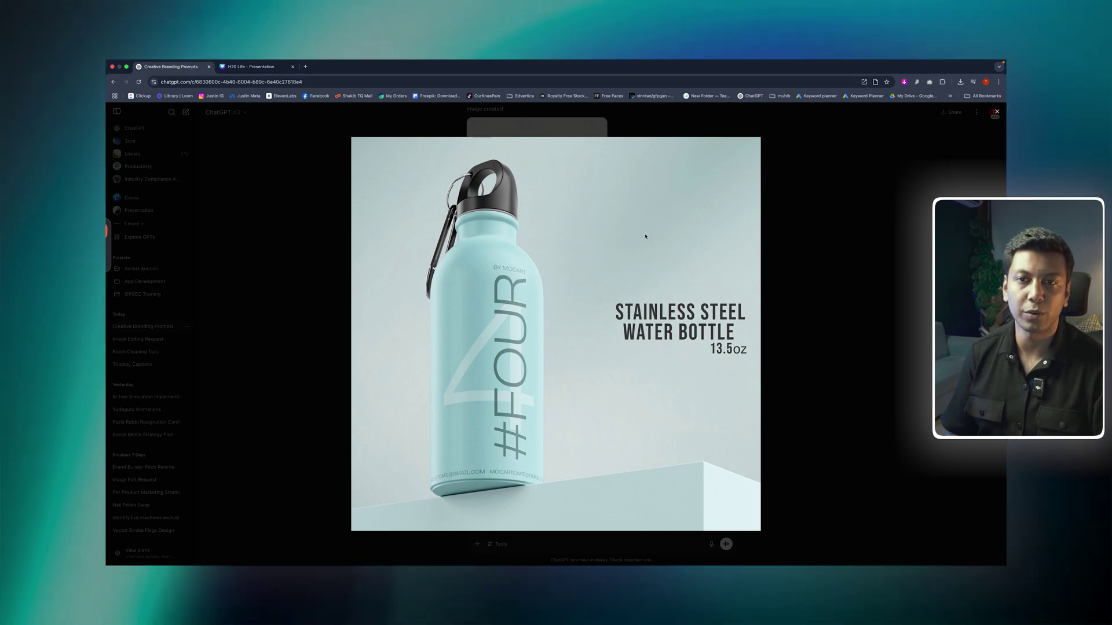
{"action": "key", "text": "Escape"}
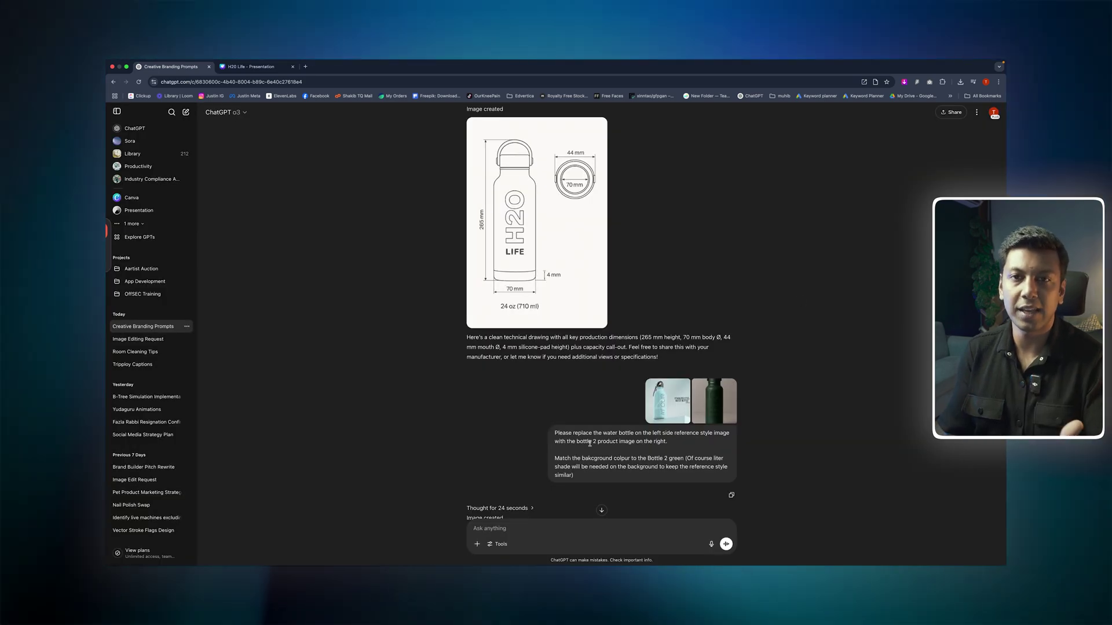
{"action": "left_click_drag", "start_coordinate": [557, 464], "coordinate": [682, 459]}
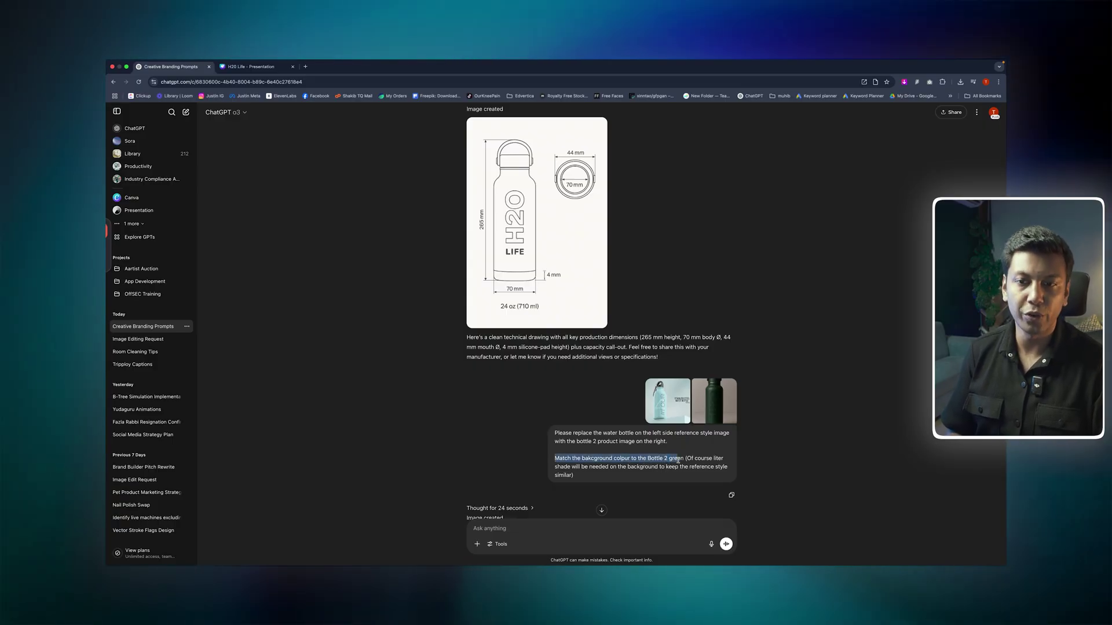
{"action": "left_click", "coordinate": [579, 476]}
{"action": "left_click_drag", "start_coordinate": [556, 468], "coordinate": [644, 469]}
{"action": "left_click", "coordinate": [693, 468]}
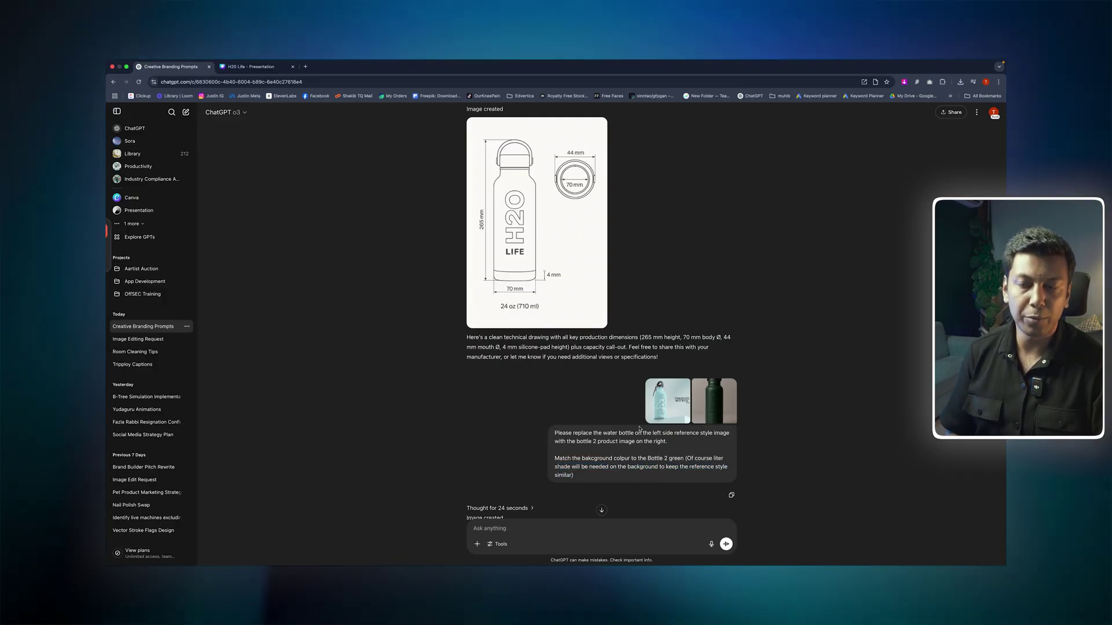
Step: Examine the generated green stainless steel water bottle image at full size and compare it with the light-blue reference image
{"action": "scroll", "coordinate": [636, 464], "scroll_direction": "down", "scroll_amount": 5}
{"action": "scroll", "coordinate": [635, 464], "scroll_direction": "down", "scroll_amount": 3}
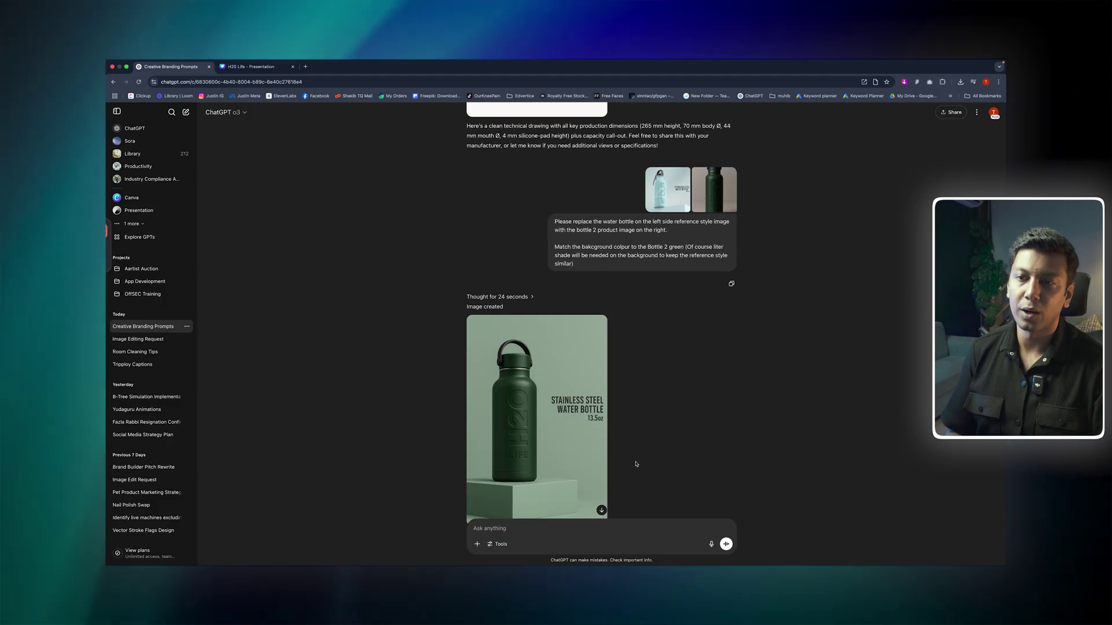
{"action": "left_click", "coordinate": [545, 384]}
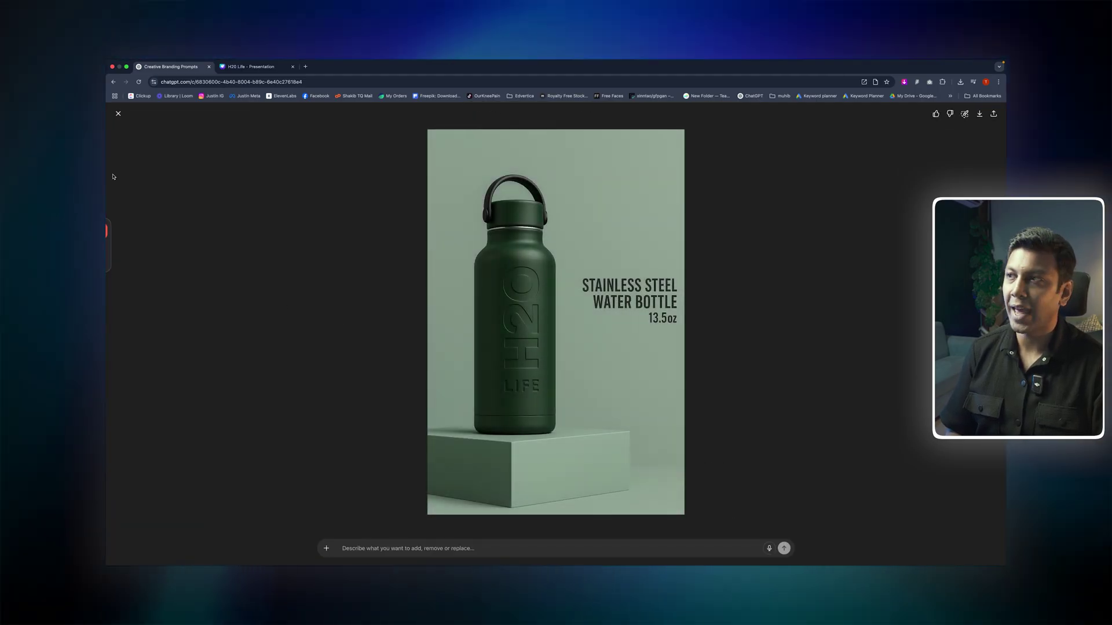
{"action": "left_click", "coordinate": [119, 114]}
{"action": "scroll", "coordinate": [678, 181], "scroll_direction": "up", "scroll_amount": 2}
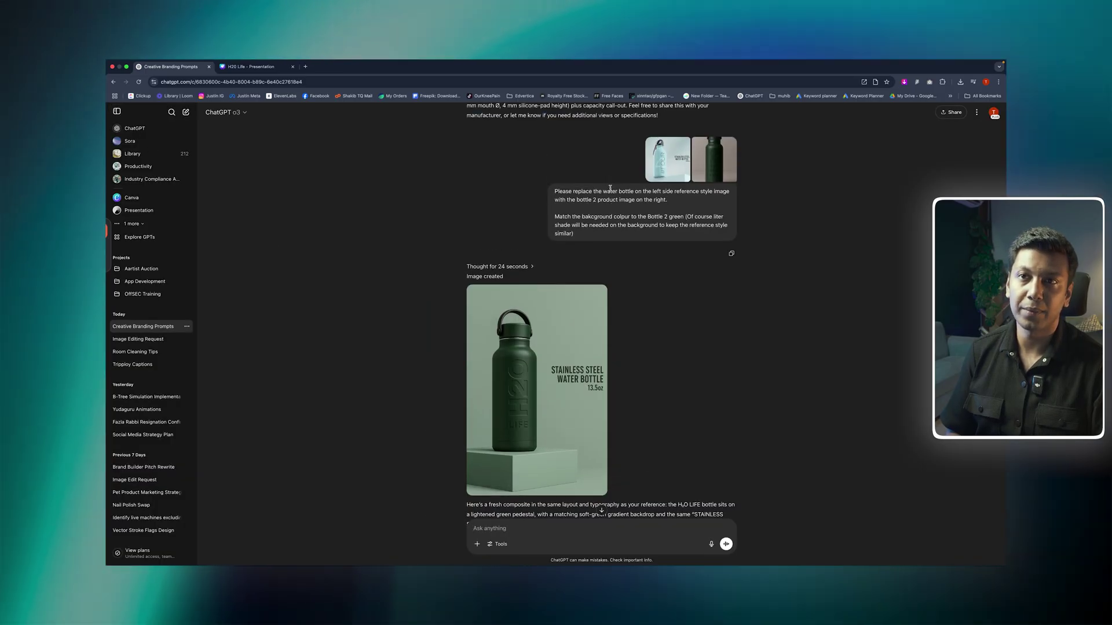
{"action": "left_click", "coordinate": [678, 181]}
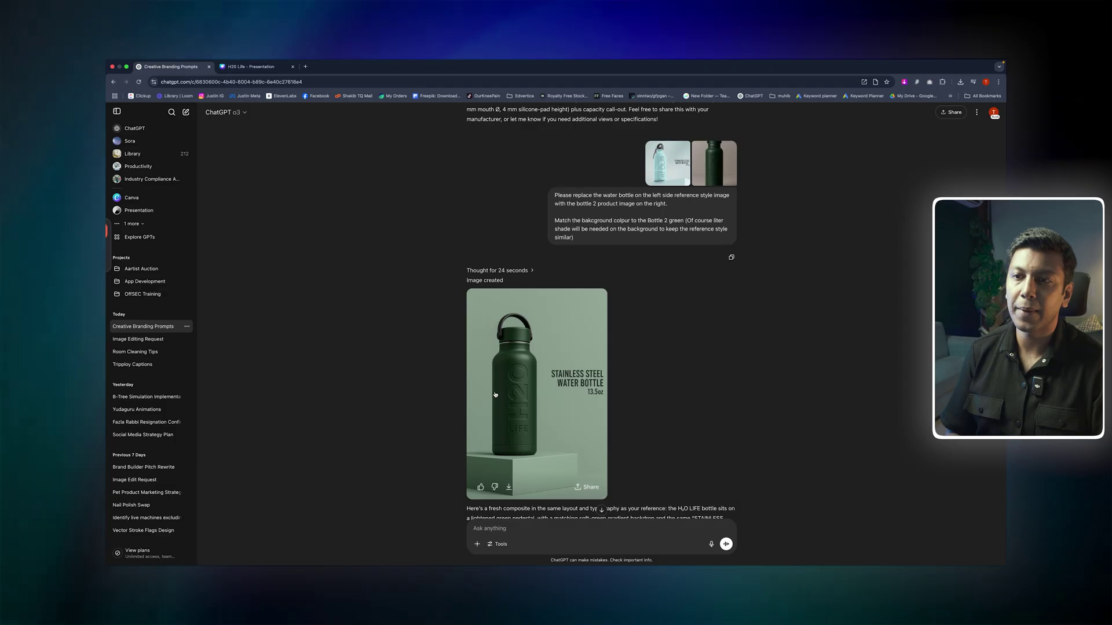
{"action": "left_click", "coordinate": [495, 394]}
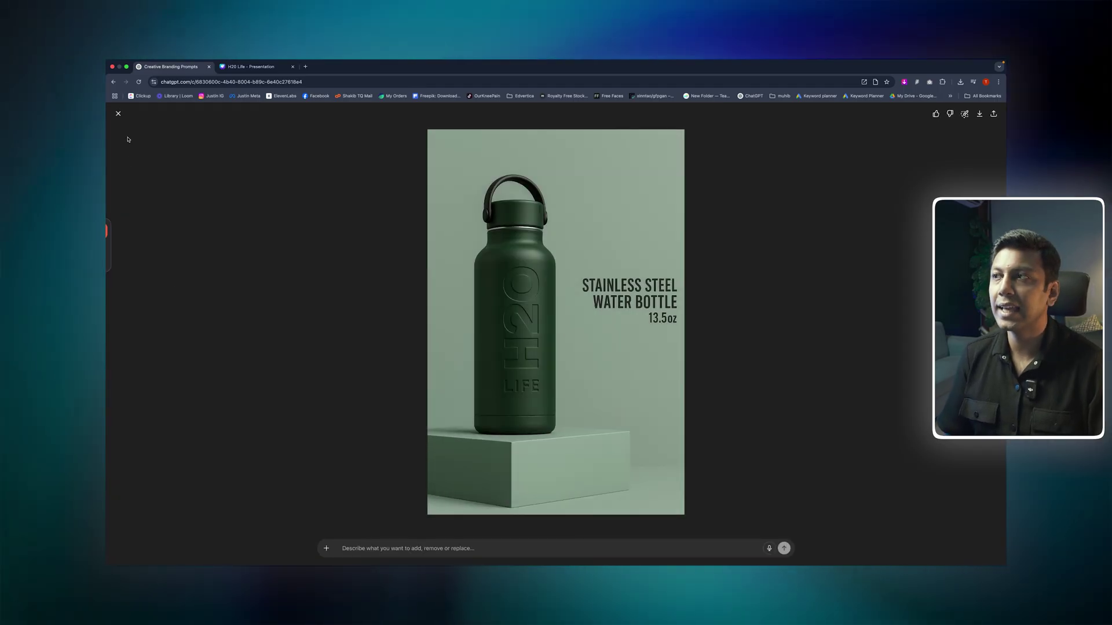
{"action": "left_click", "coordinate": [119, 114]}
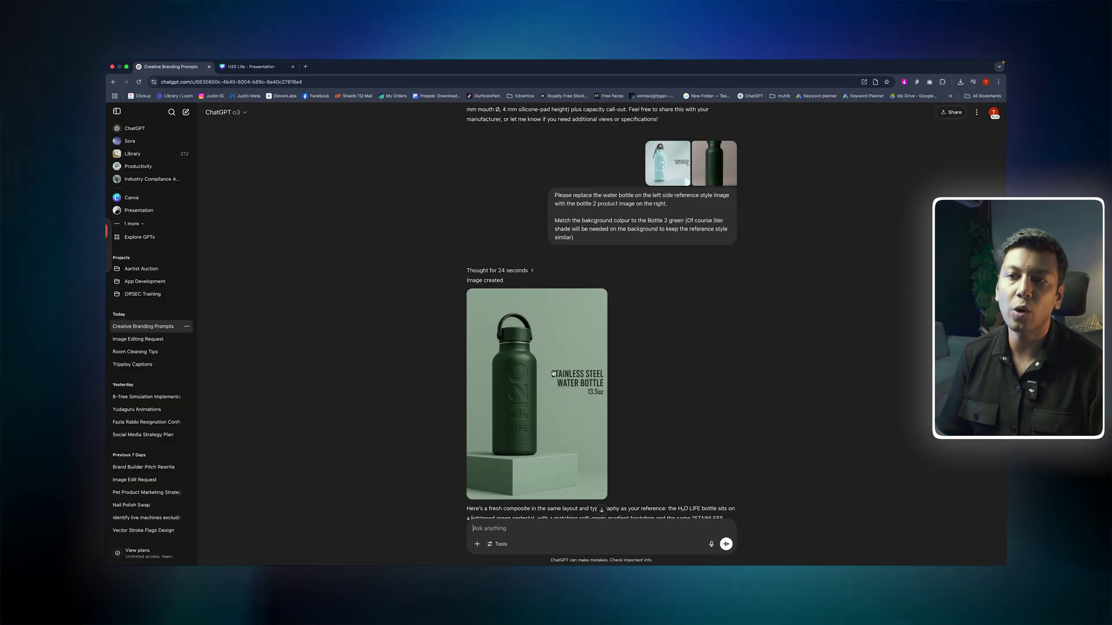
{"action": "left_click", "coordinate": [580, 399]}
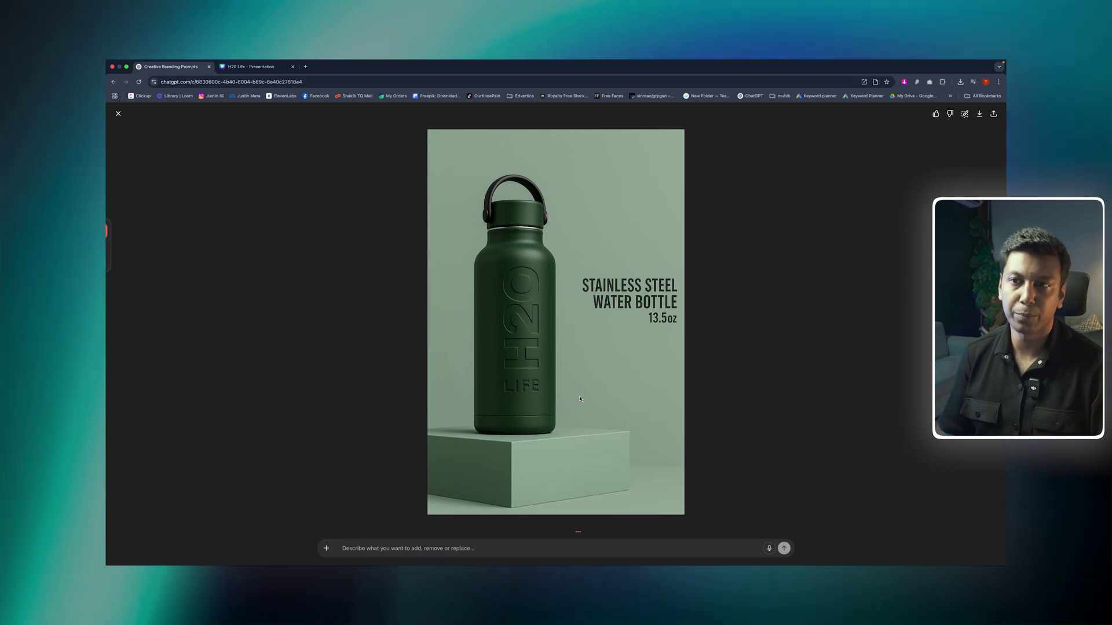
{"action": "left_click", "coordinate": [122, 118]}
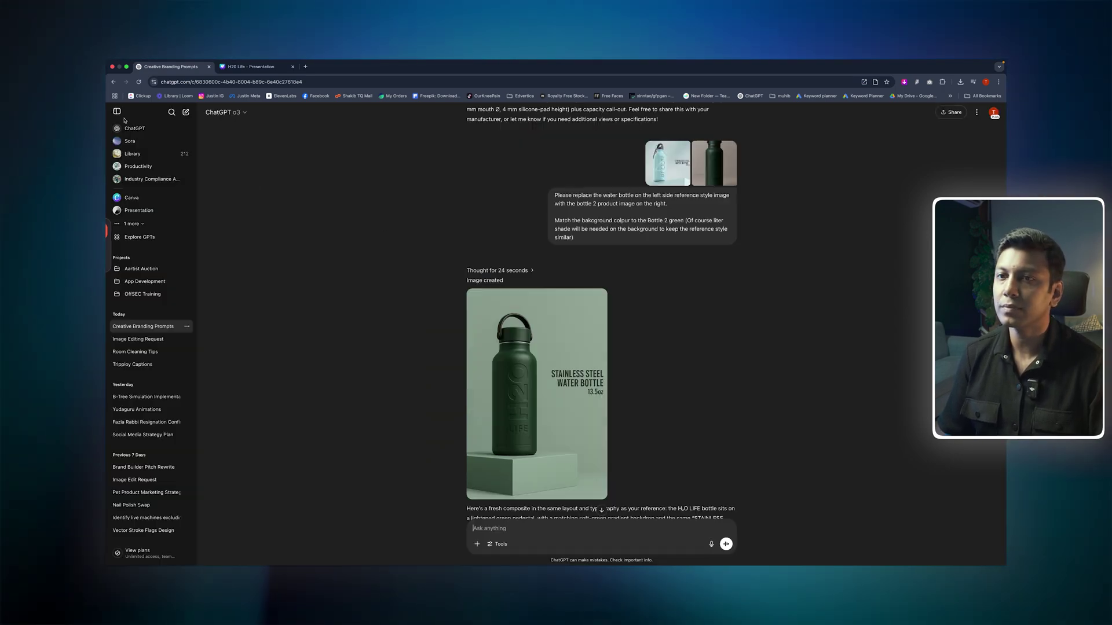
Step: Read the request for minimal but very elegant box packaging and inspect the resulting green box image at full size
{"action": "scroll", "coordinate": [675, 387], "scroll_direction": "down", "scroll_amount": 5}
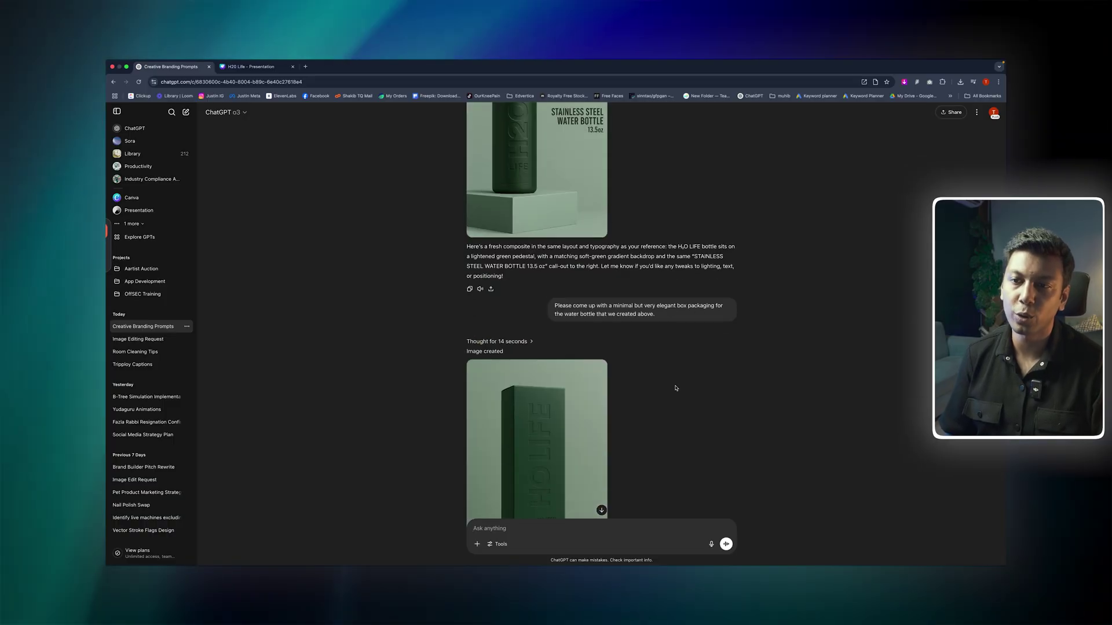
{"action": "scroll", "coordinate": [675, 388], "scroll_direction": "up", "scroll_amount": 3}
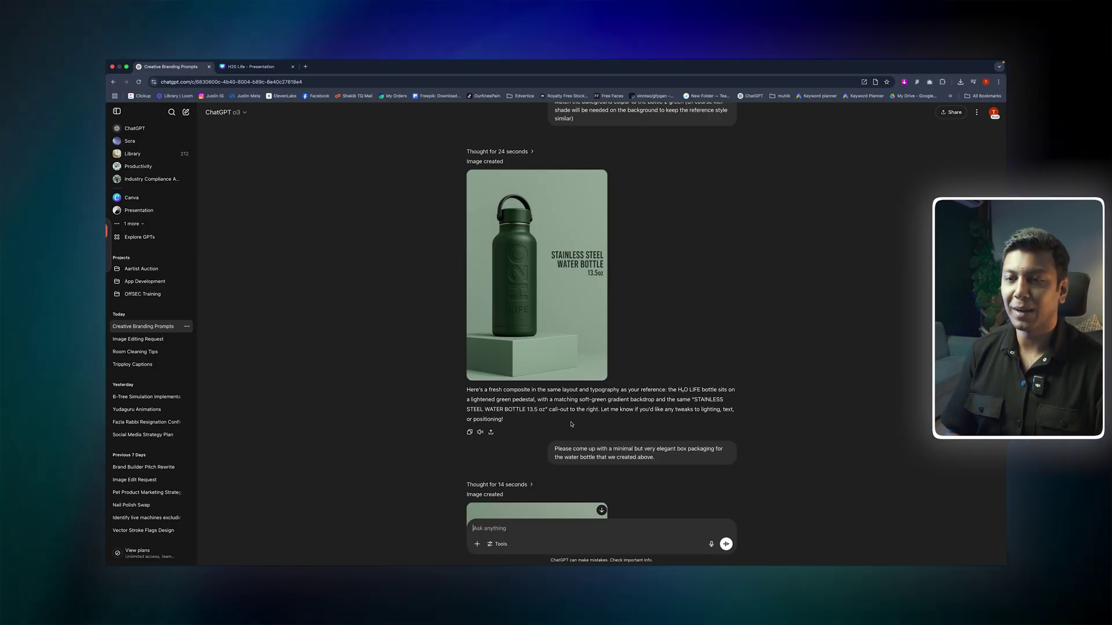
{"action": "left_click_drag", "start_coordinate": [556, 449], "coordinate": [667, 455]}
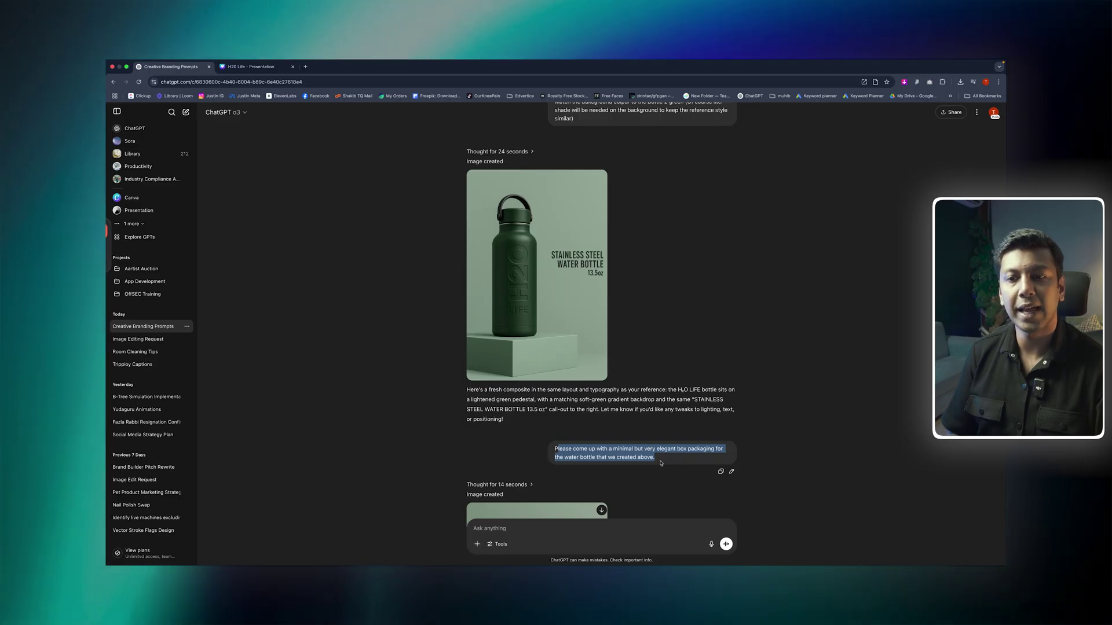
{"action": "left_click", "coordinate": [662, 429]}
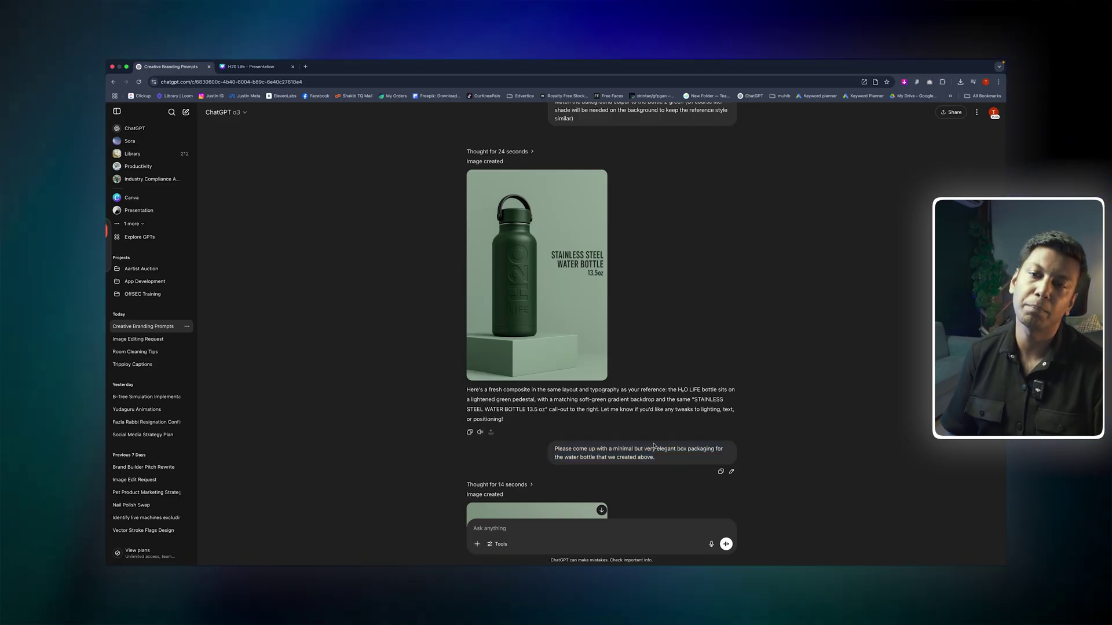
{"action": "scroll", "coordinate": [654, 445], "scroll_direction": "down", "scroll_amount": 2}
{"action": "scroll", "coordinate": [654, 446], "scroll_direction": "down", "scroll_amount": 3}
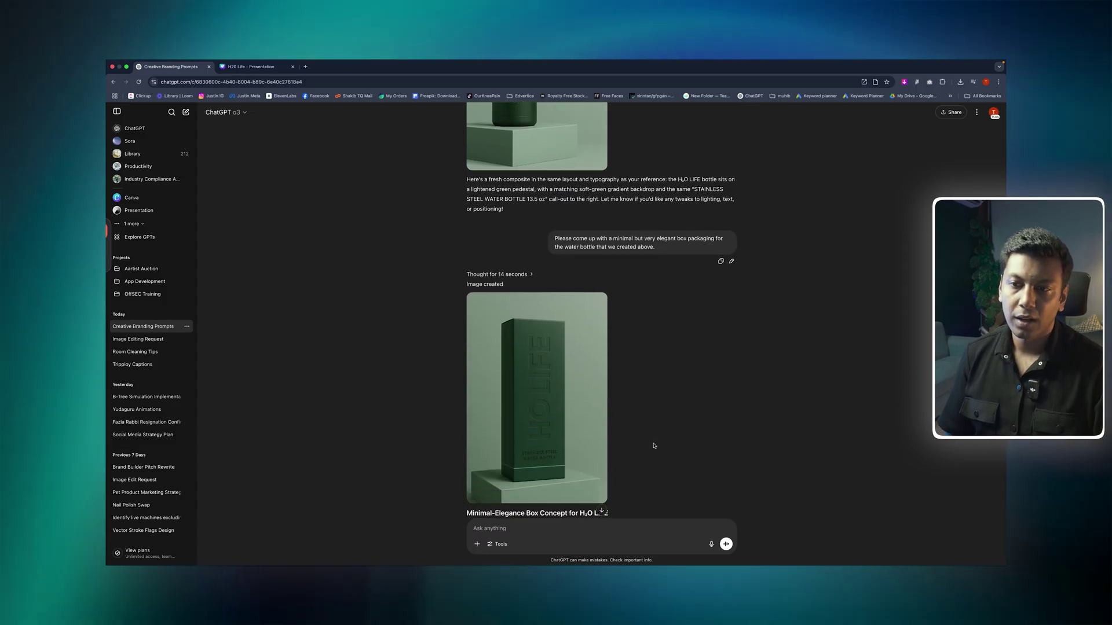
{"action": "left_click", "coordinate": [565, 431]}
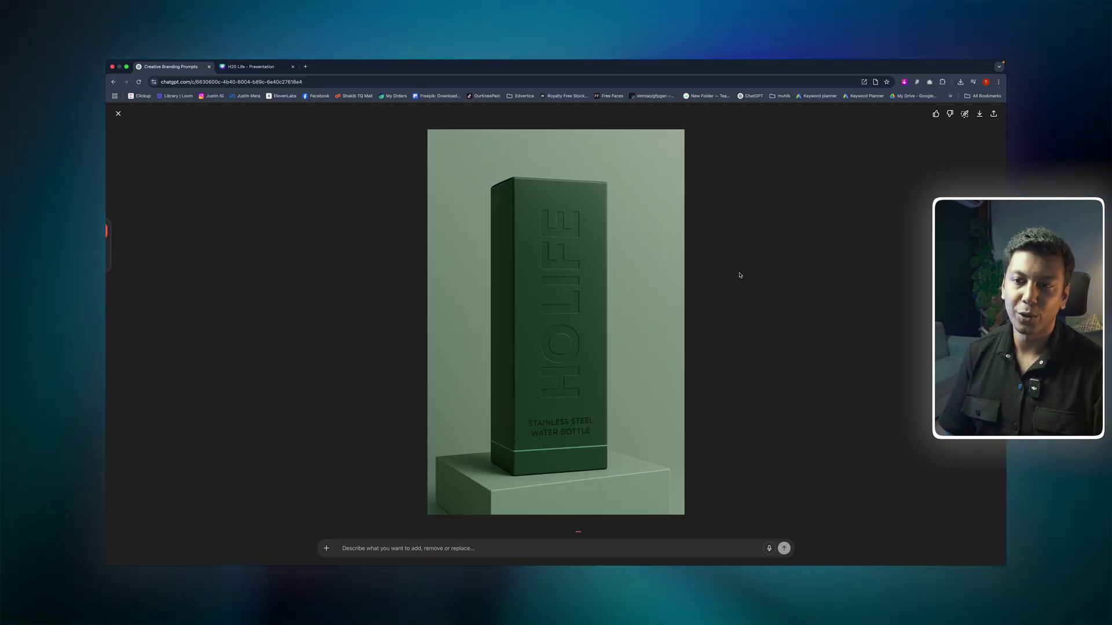
{"action": "left_click", "coordinate": [118, 114]}
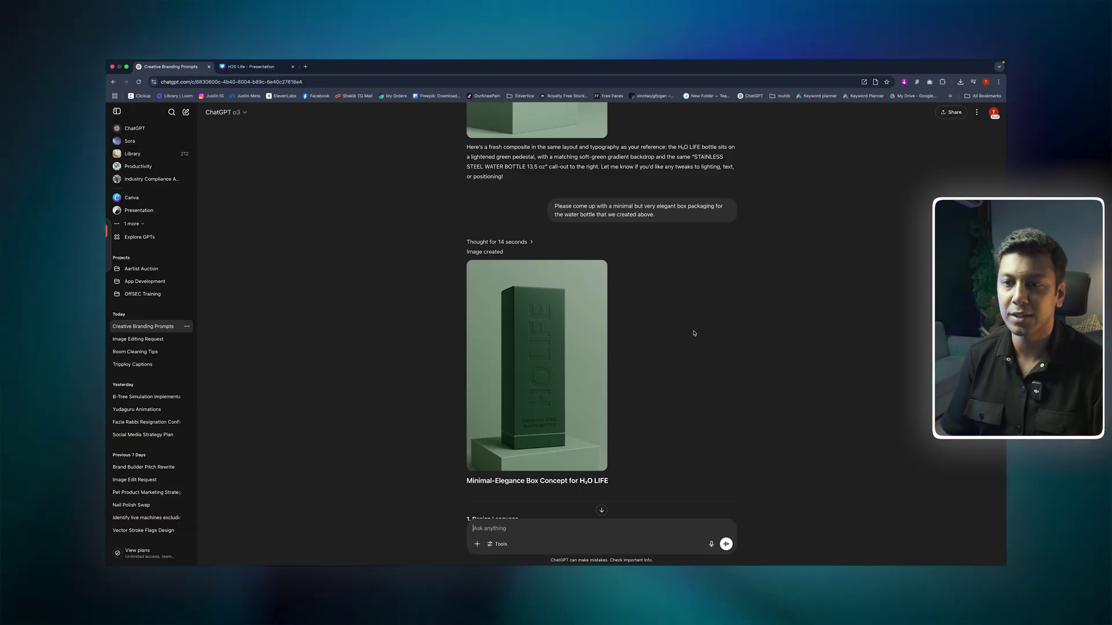
Step: Read the request to make the actual bottle come out of the box 40% and look over the resulting image
{"action": "scroll", "coordinate": [694, 333], "scroll_direction": "down", "scroll_amount": 15}
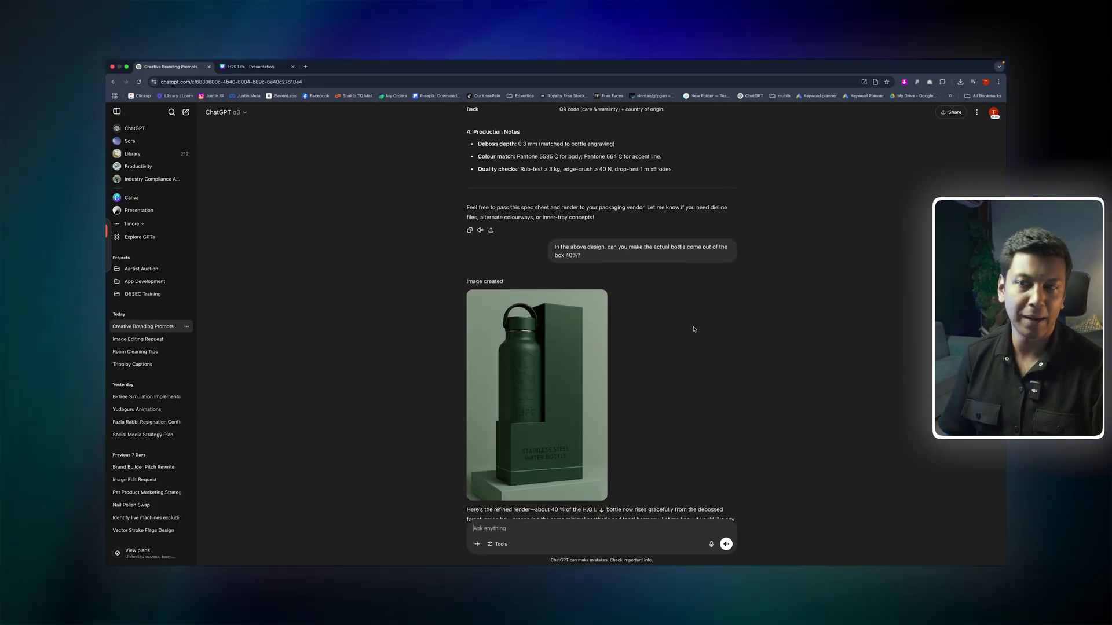
{"action": "scroll", "coordinate": [694, 330], "scroll_direction": "down", "scroll_amount": 1}
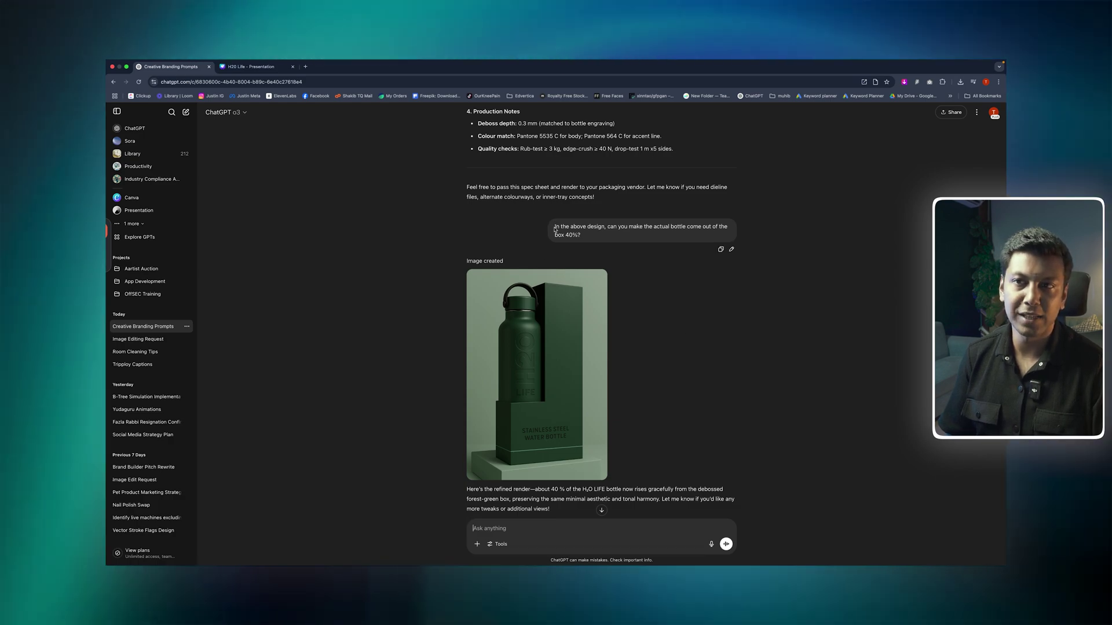
{"action": "left_click_drag", "start_coordinate": [554, 227], "coordinate": [603, 228]}
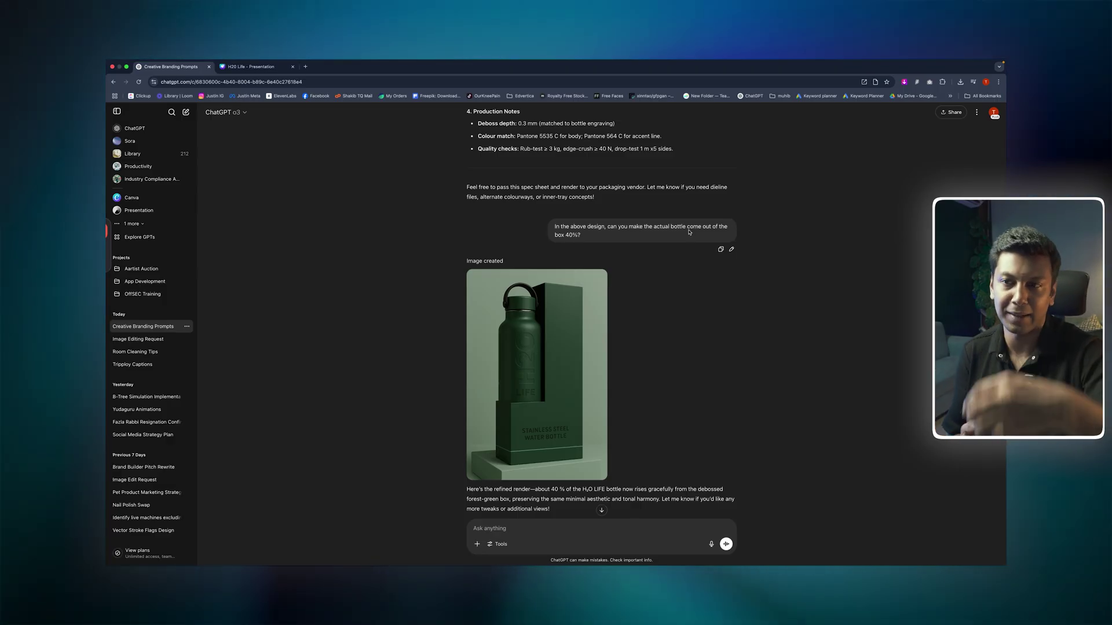
{"action": "scroll", "coordinate": [637, 359], "scroll_direction": "down", "scroll_amount": 1}
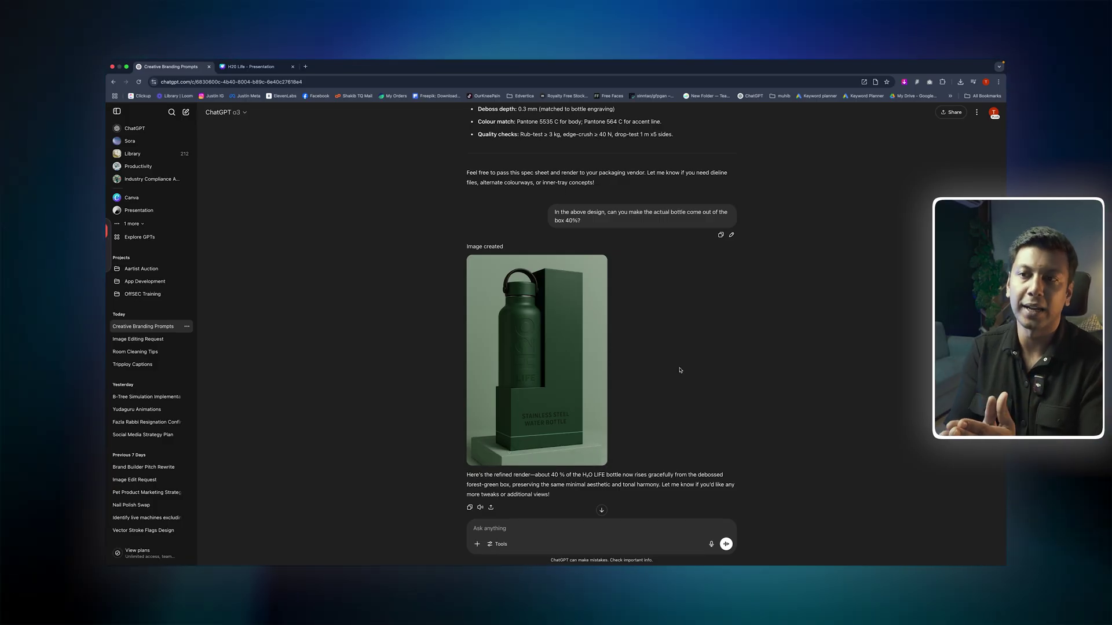
Step: Read the request to enclose the bottle in transparent plastic as a solid rectangular box and look over the resulting packaging image
{"action": "scroll", "coordinate": [681, 370], "scroll_direction": "down", "scroll_amount": 10}
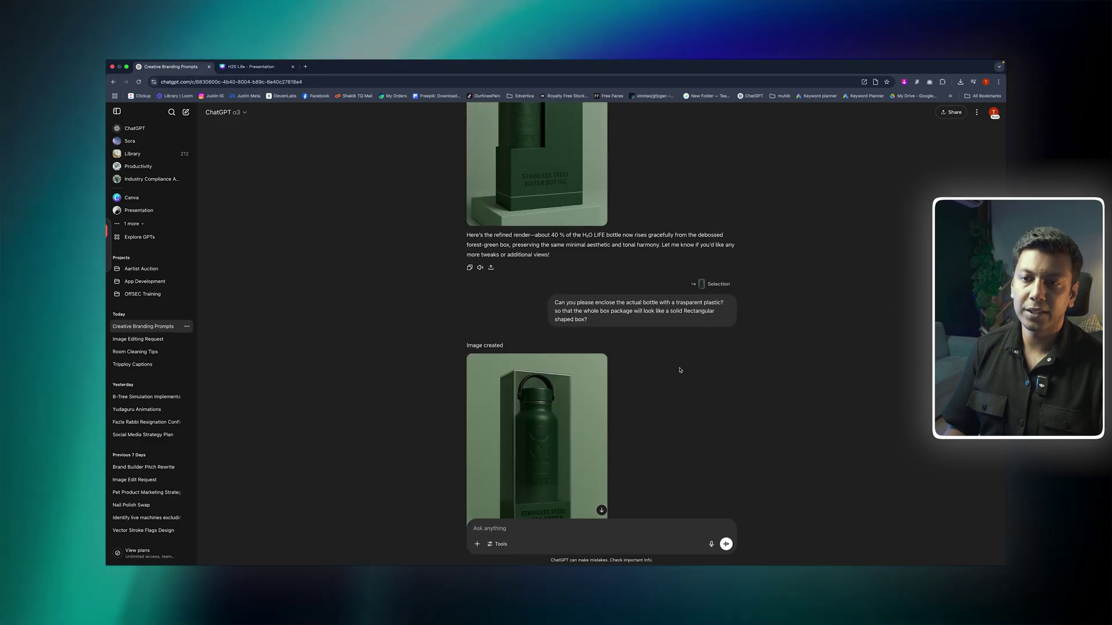
{"action": "scroll", "coordinate": [579, 406], "scroll_direction": "down", "scroll_amount": 1}
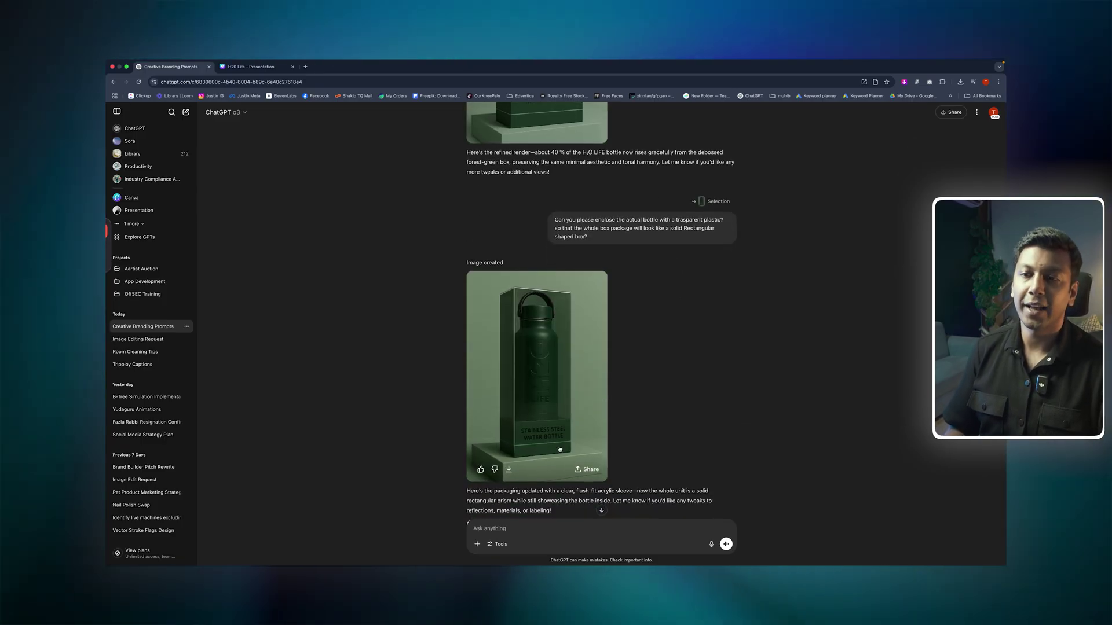
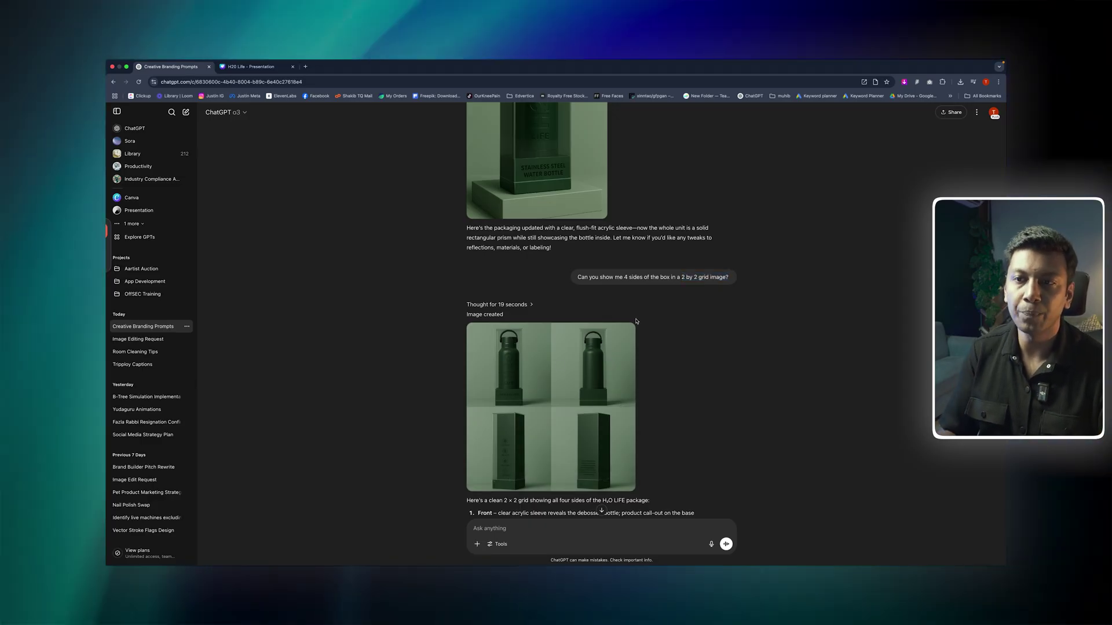
{"action": "scroll", "coordinate": [636, 321], "scroll_direction": "up", "scroll_amount": 3}
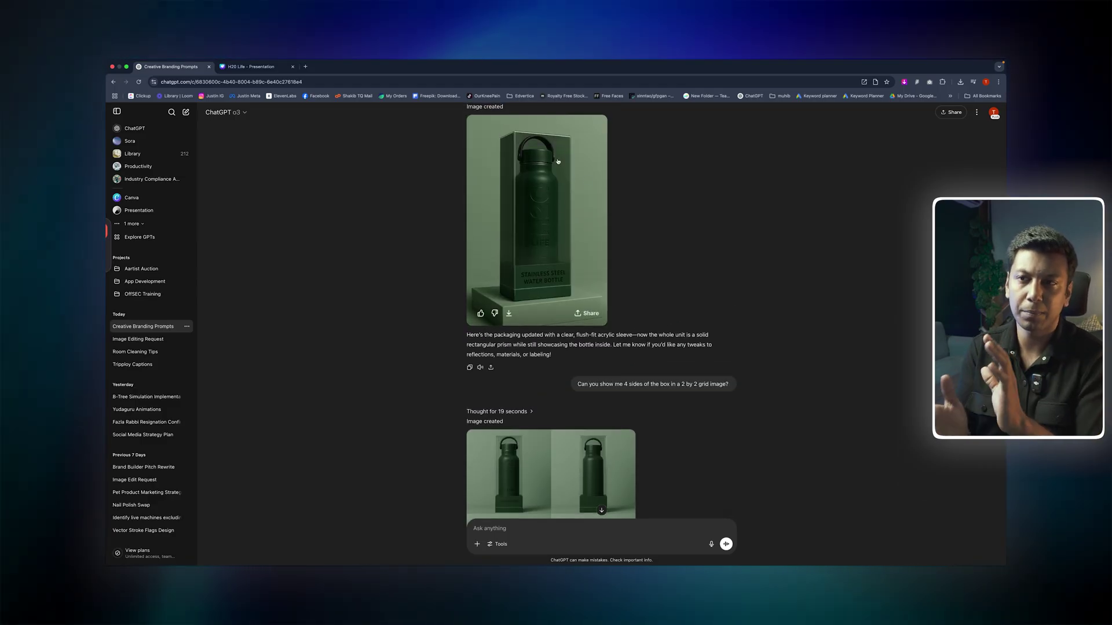
{"action": "scroll", "coordinate": [535, 218], "scroll_direction": "down", "scroll_amount": 1}
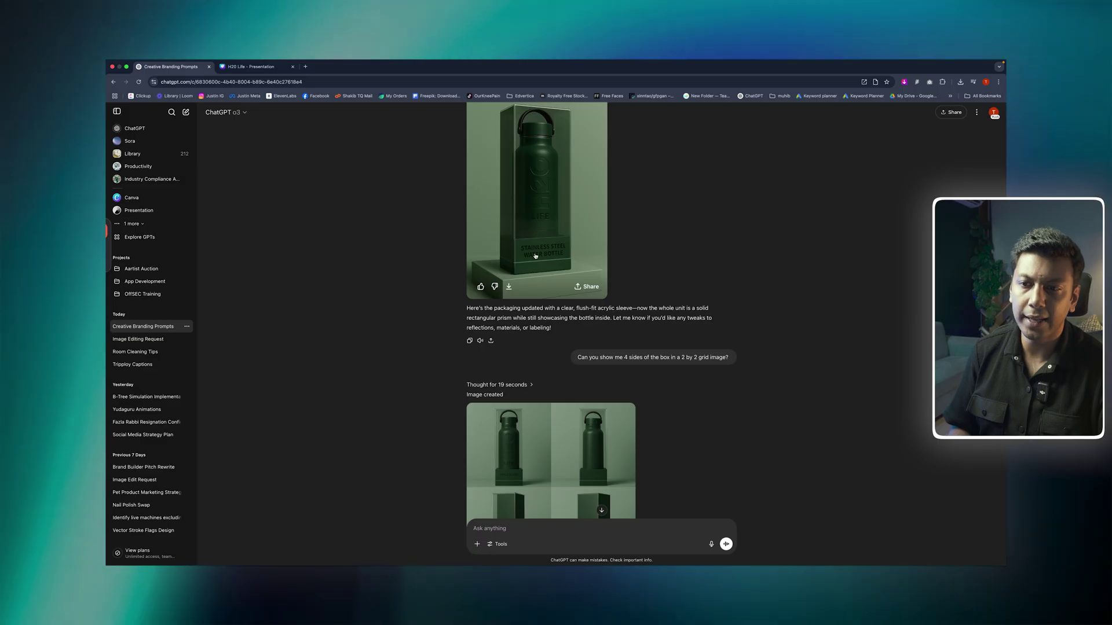
Step: View the 2 by 2 grid image of the box's four sides at full size
{"action": "scroll", "coordinate": [535, 218], "scroll_direction": "down", "scroll_amount": 4}
{"action": "left_click", "coordinate": [546, 345]}
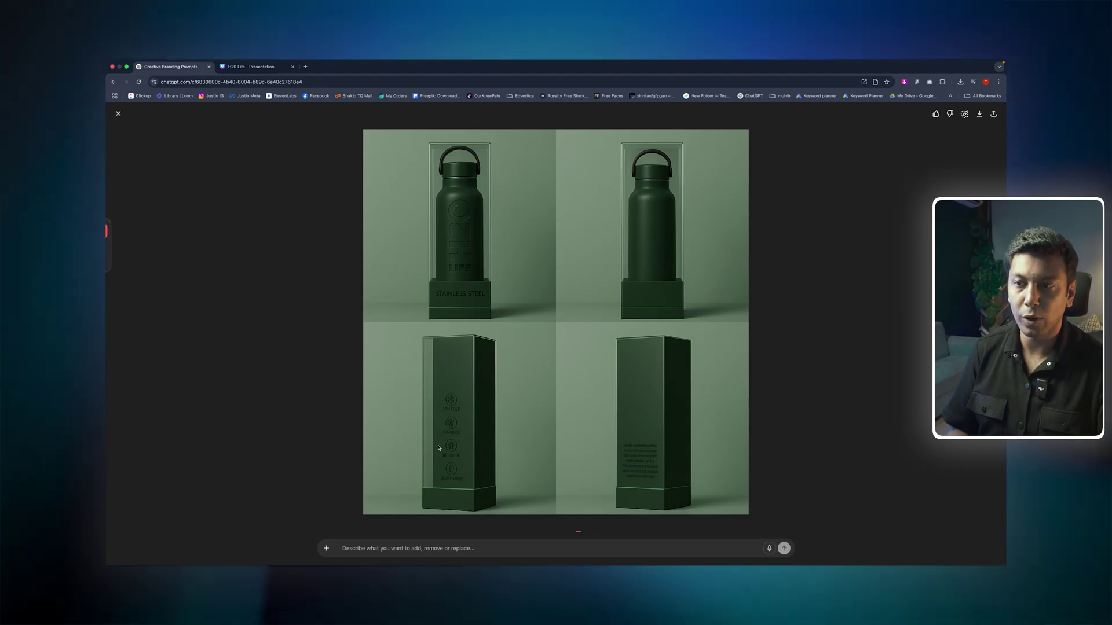
Step: Examine the icons and labels on the box's side panel up close in the 2 by 2 grid image
{"action": "scroll", "coordinate": [439, 447], "scroll_direction": "up", "scroll_amount": 5}
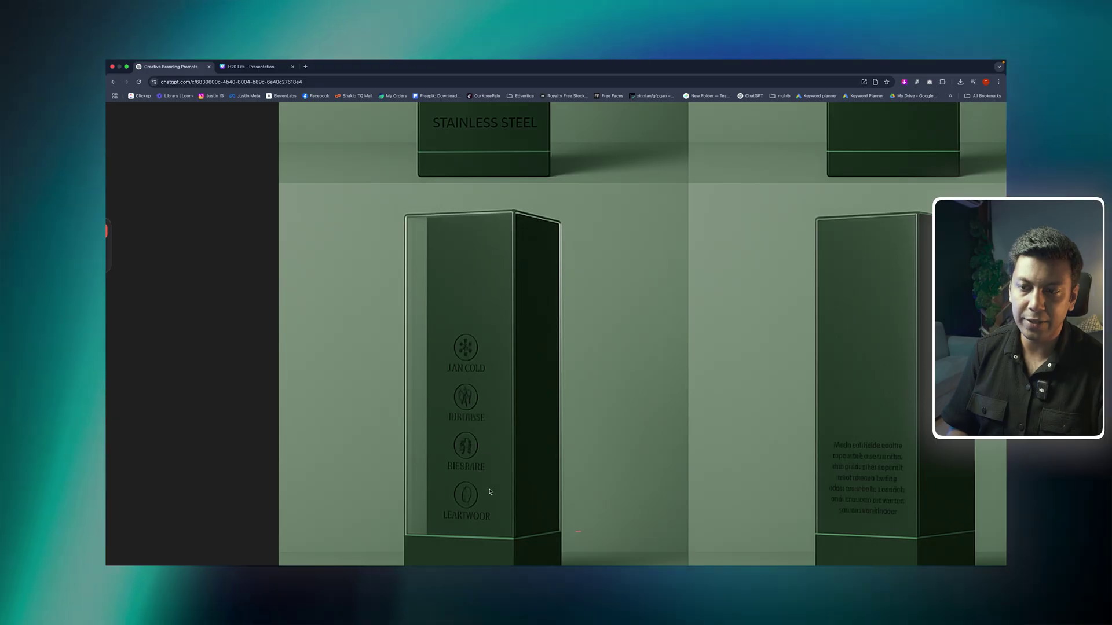
{"action": "scroll", "coordinate": [449, 485], "scroll_direction": "down", "scroll_amount": 5}
{"action": "scroll", "coordinate": [450, 485], "scroll_direction": "up", "scroll_amount": 5}
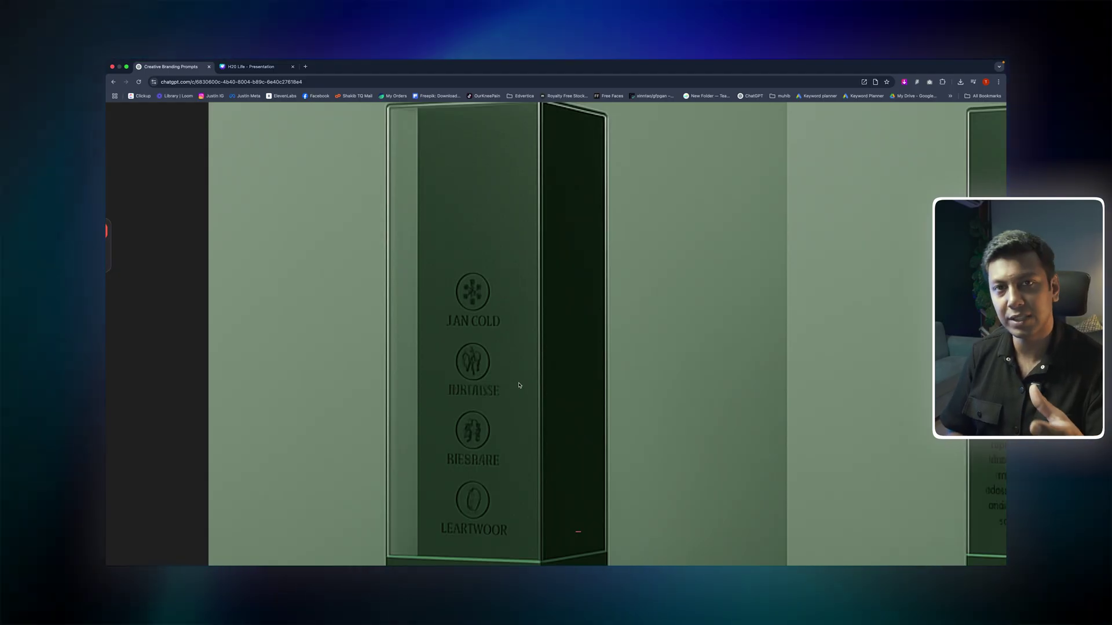
{"action": "scroll", "coordinate": [519, 385], "scroll_direction": "down", "scroll_amount": 5}
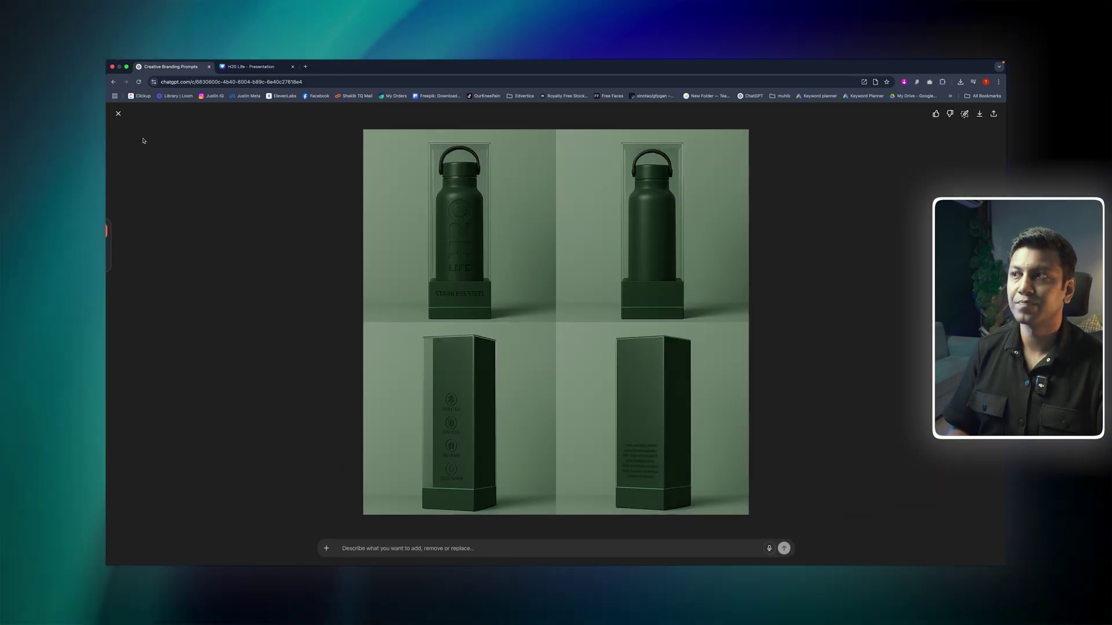
{"action": "left_click", "coordinate": [118, 114]}
Step: Inspect at full size the grid image made for the request to add 24 hour cold, BPA-Free, Reusable and LeakProof features with icons
{"action": "scroll", "coordinate": [767, 222], "scroll_direction": "down", "scroll_amount": 10}
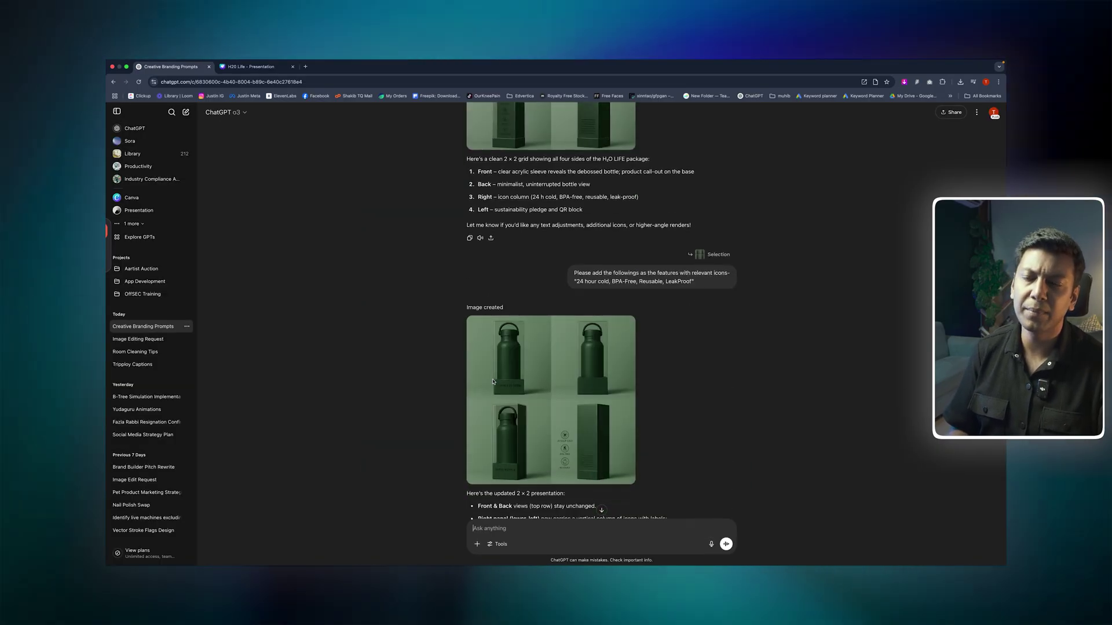
{"action": "left_click", "coordinate": [587, 403]}
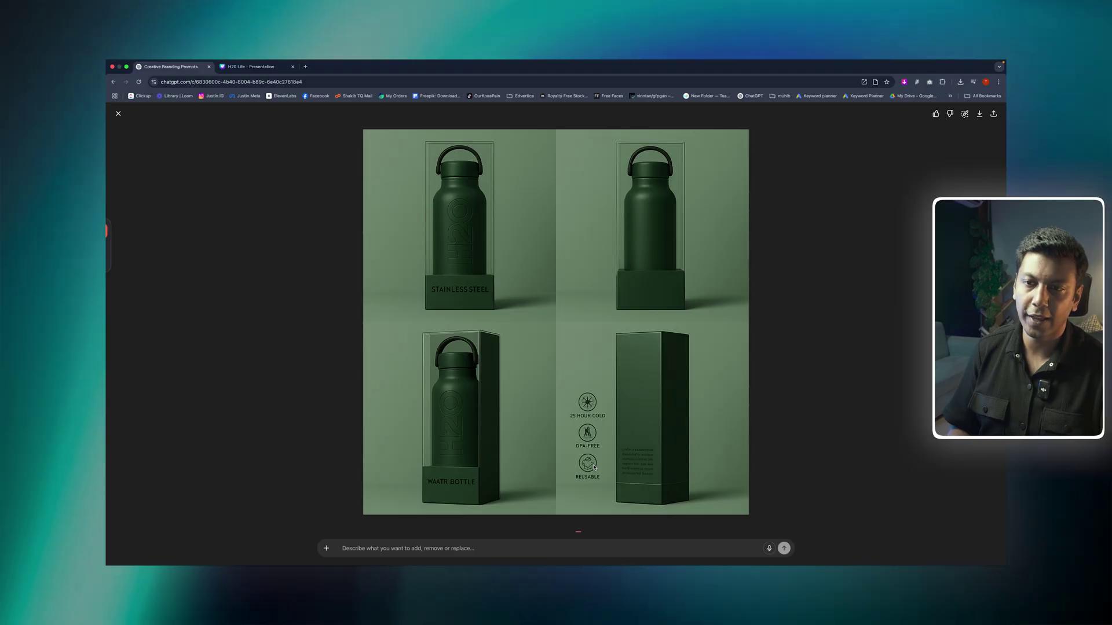
{"action": "scroll", "coordinate": [594, 467], "scroll_direction": "up", "scroll_amount": 2}
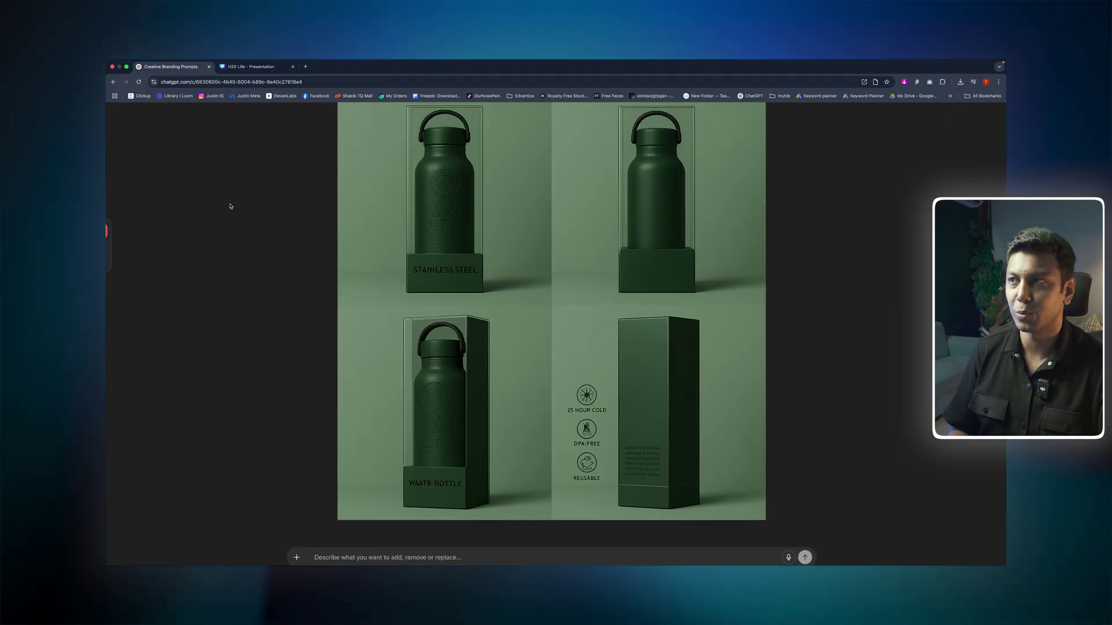
{"action": "scroll", "coordinate": [229, 206], "scroll_direction": "down", "scroll_amount": 2}
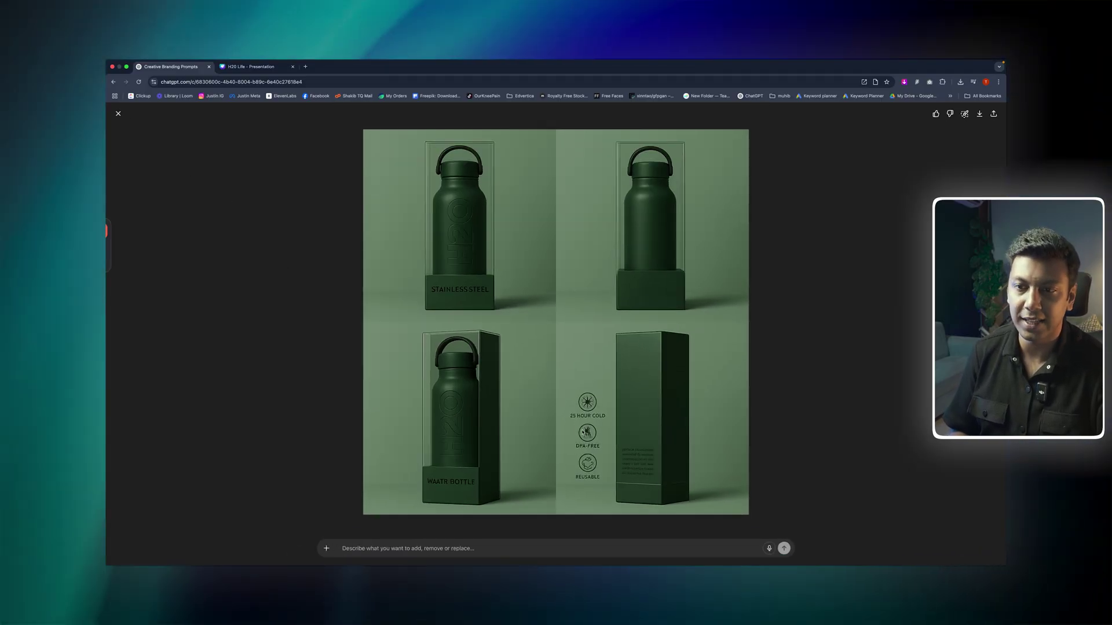
{"action": "key", "text": "Escape"}
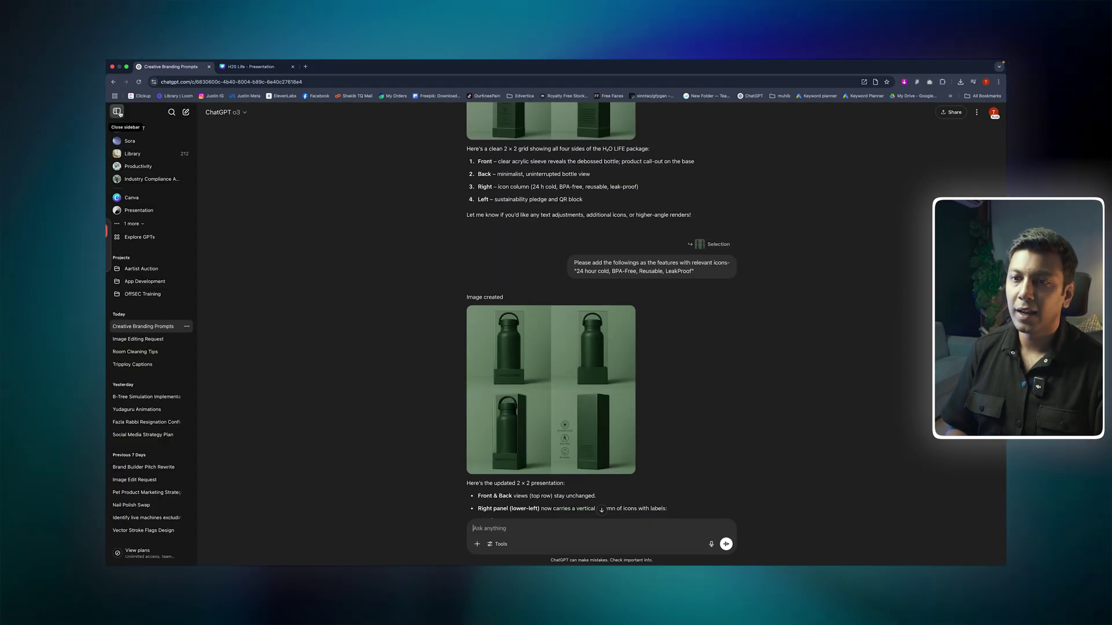
Step: Read the request to place the icons and features on the box and recheck the preceding grid image at full size
{"action": "scroll", "coordinate": [580, 441], "scroll_direction": "down", "scroll_amount": 7}
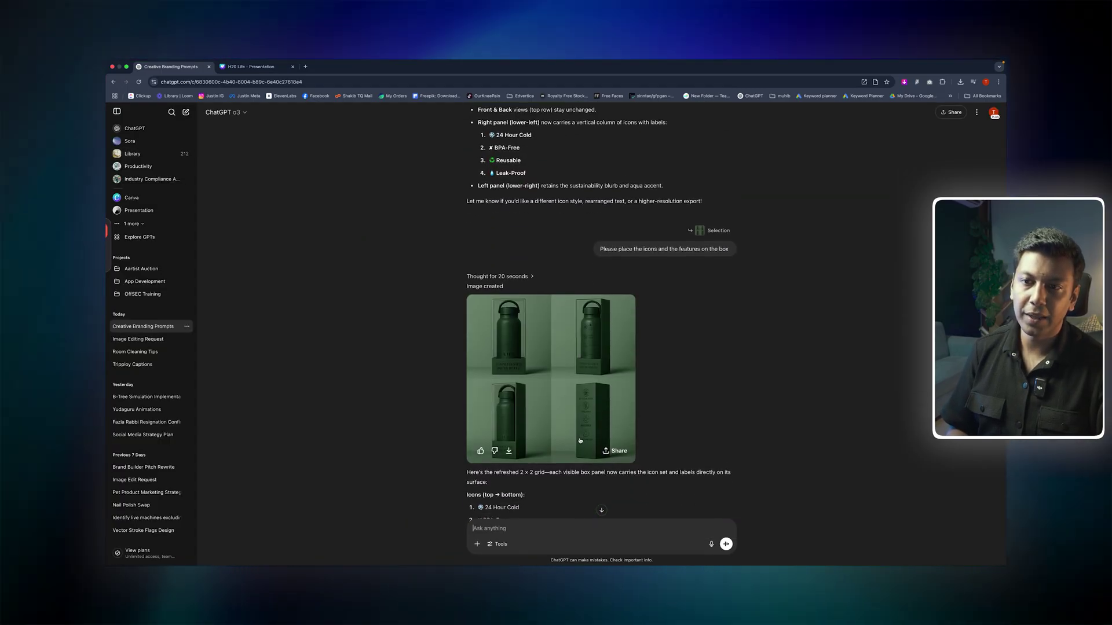
{"action": "left_click_drag", "start_coordinate": [600, 250], "coordinate": [719, 250]}
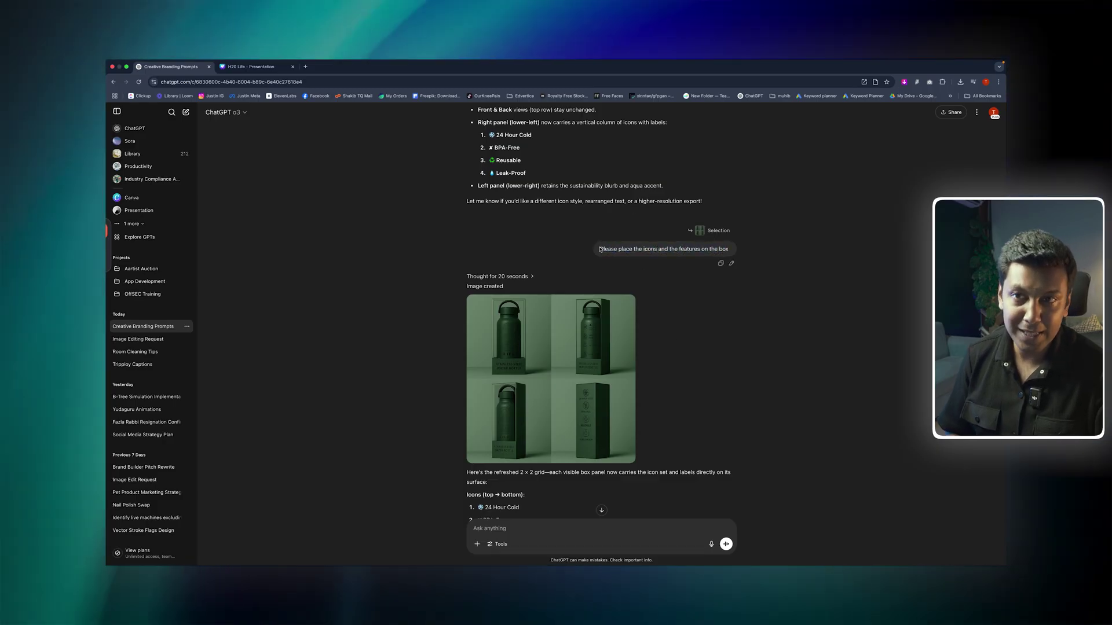
{"action": "left_click_drag", "start_coordinate": [628, 248], "coordinate": [718, 249]}
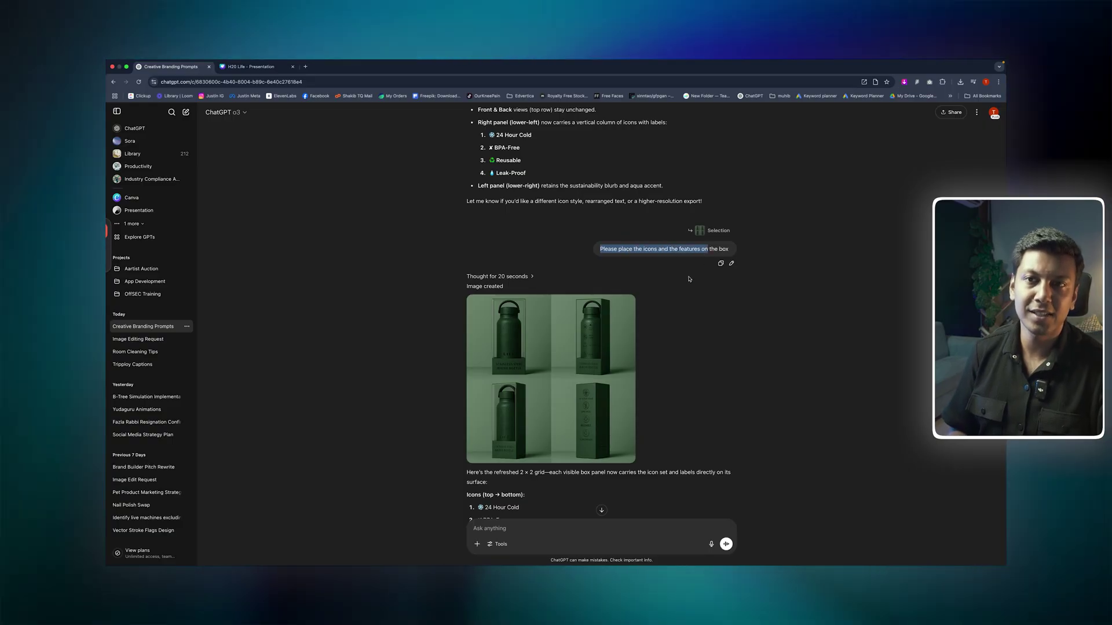
{"action": "left_click", "coordinate": [689, 279]}
{"action": "scroll", "coordinate": [689, 279], "scroll_direction": "up", "scroll_amount": 5}
{"action": "left_click", "coordinate": [608, 313]}
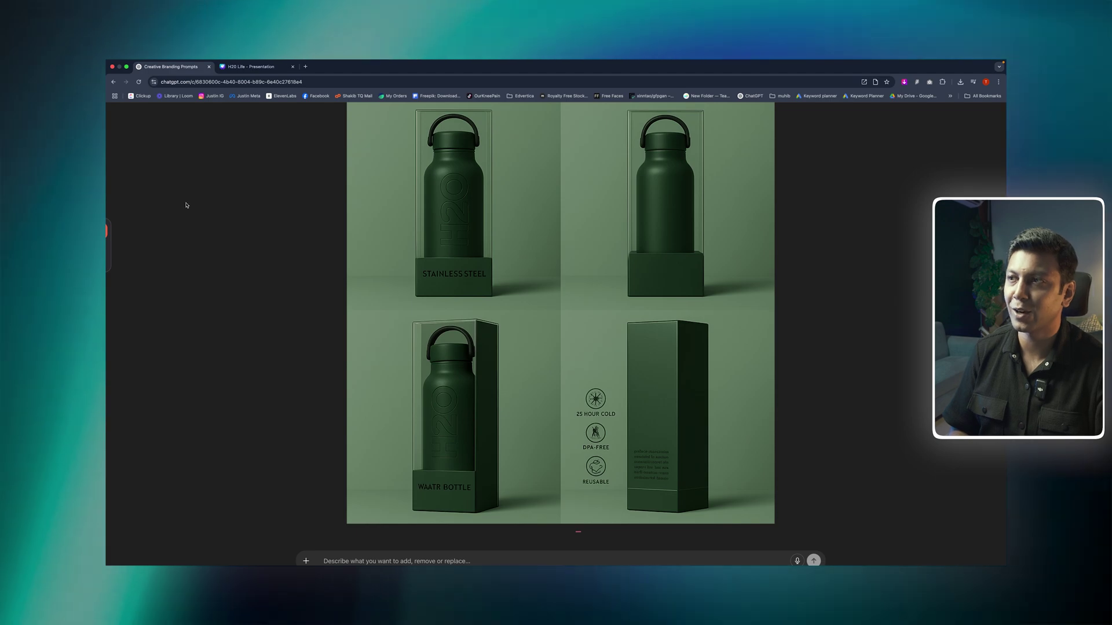
{"action": "left_click", "coordinate": [118, 114]}
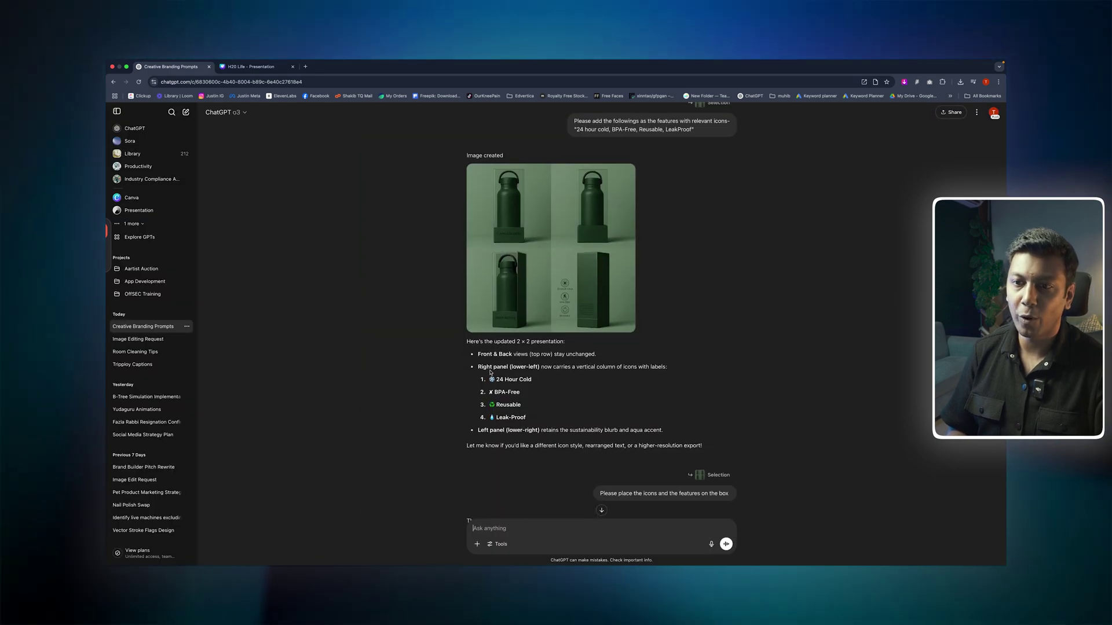
Step: Inspect the refreshed grid image with the feature icons placed on the box panels, zooming in on the details
{"action": "scroll", "coordinate": [556, 313], "scroll_direction": "down", "scroll_amount": 5}
{"action": "left_click", "coordinate": [551, 367]}
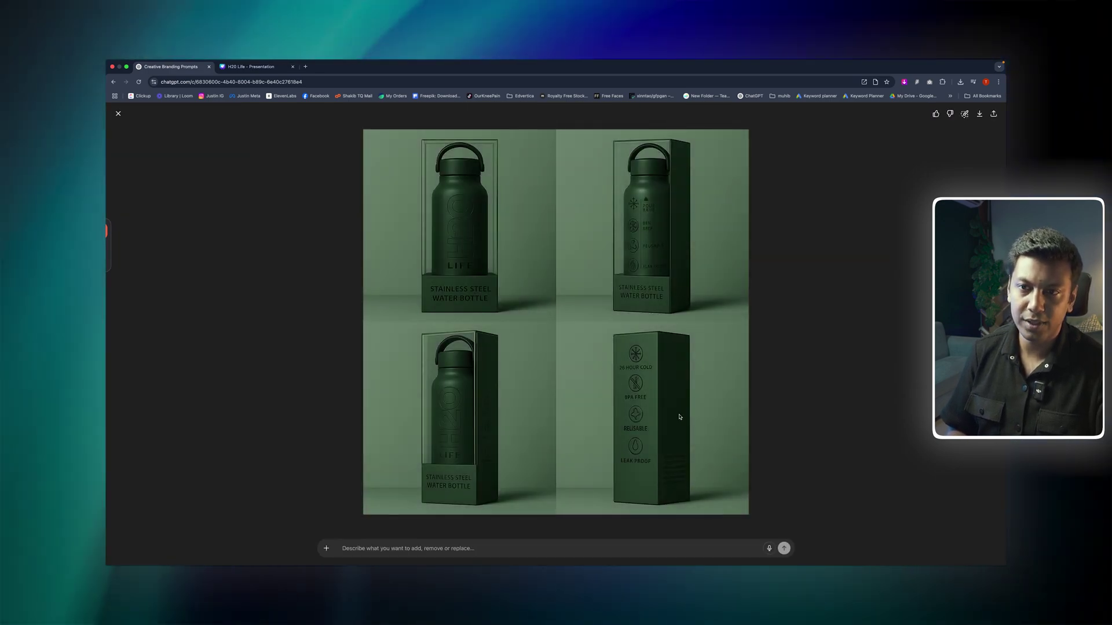
{"action": "scroll", "coordinate": [684, 411], "scroll_direction": "up", "scroll_amount": 3}
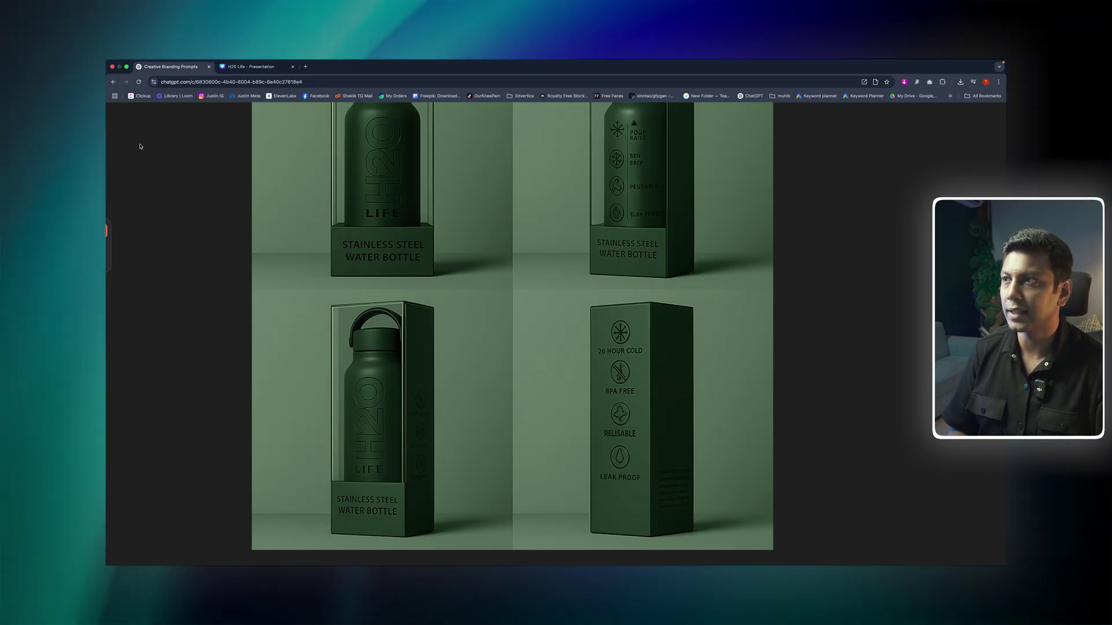
{"action": "left_click", "coordinate": [139, 147]}
{"action": "key", "text": "Escape"}
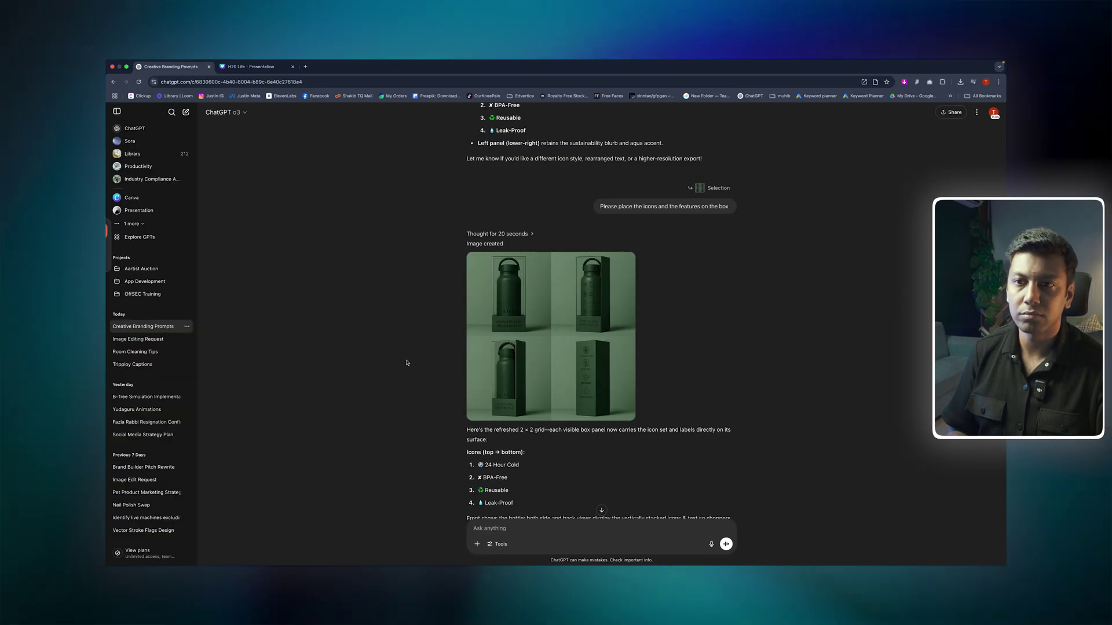
Step: Look over the description of the refreshed box grid and view its image at full size again
{"action": "scroll", "coordinate": [407, 362], "scroll_direction": "down", "scroll_amount": 3}
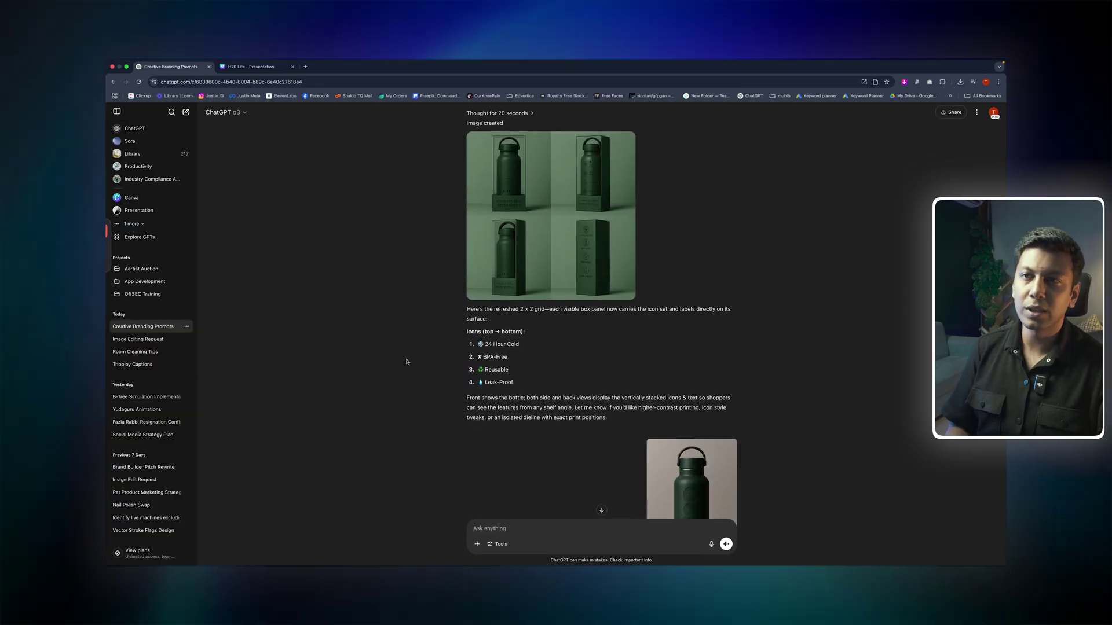
{"action": "mouse_move", "coordinate": [554, 289]}
{"action": "scroll", "coordinate": [678, 247], "scroll_direction": "up", "scroll_amount": 1}
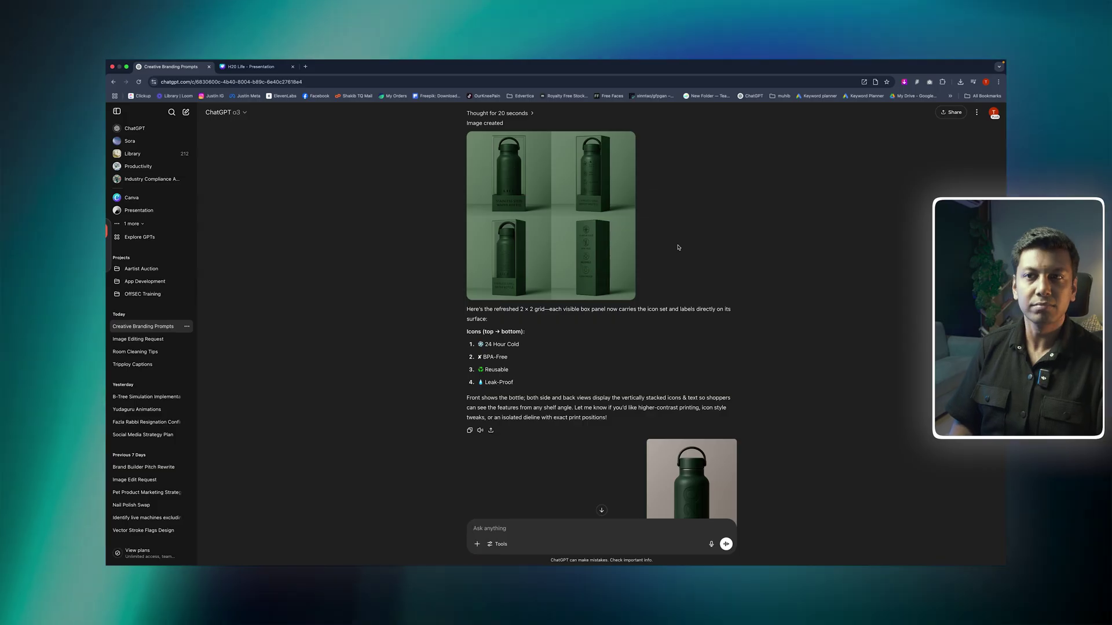
{"action": "scroll", "coordinate": [678, 247], "scroll_direction": "up", "scroll_amount": 2}
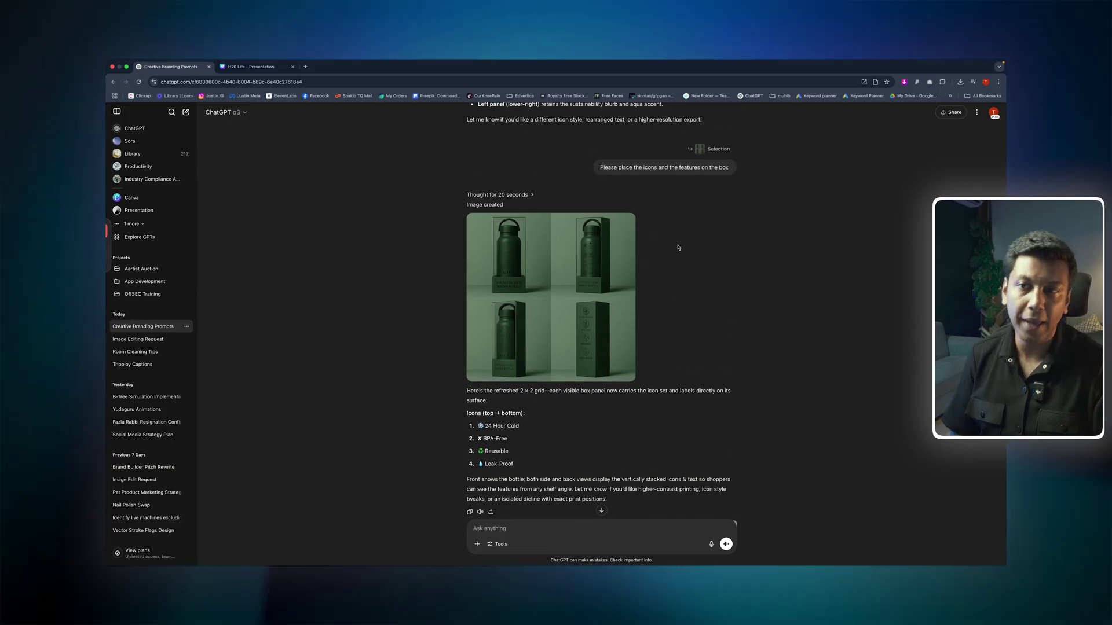
{"action": "left_click", "coordinate": [613, 278]}
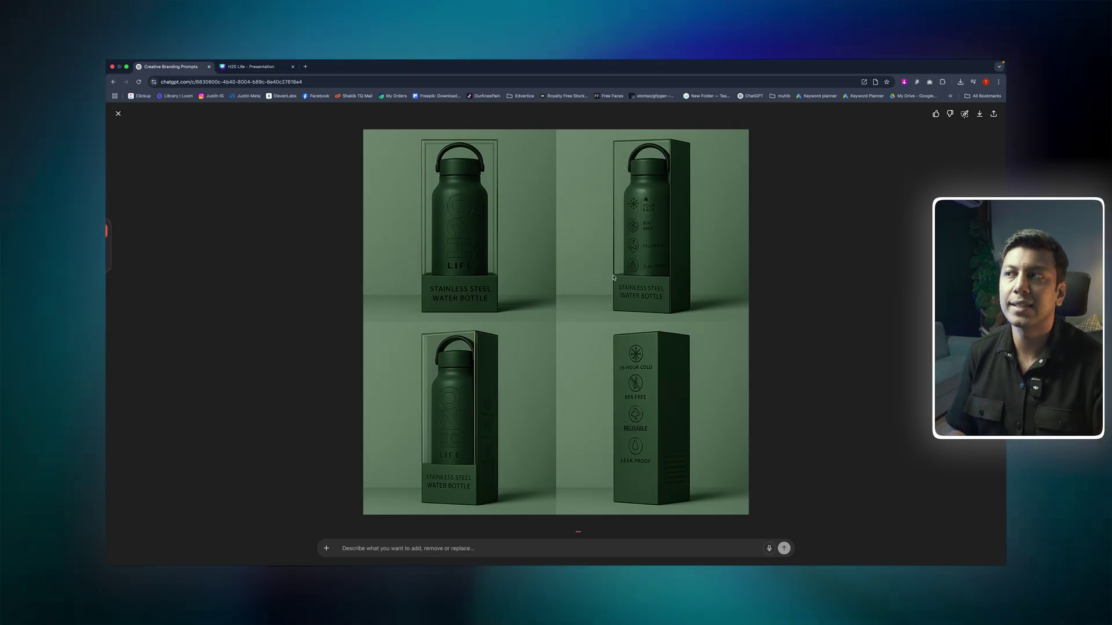
{"action": "left_click", "coordinate": [120, 113]}
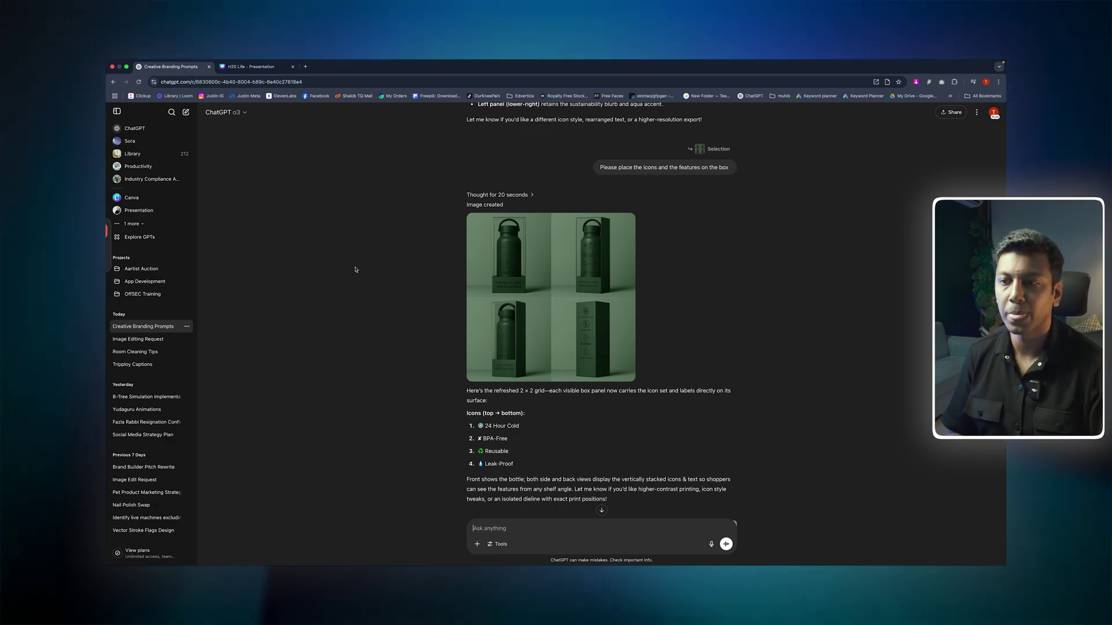
Step: Return to the minimal-elegance box concept earlier in the conversation and view the closed green box image at full size
{"action": "scroll", "coordinate": [355, 270], "scroll_direction": "up", "scroll_amount": 10}
{"action": "scroll", "coordinate": [355, 266], "scroll_direction": "down", "scroll_amount": 10}
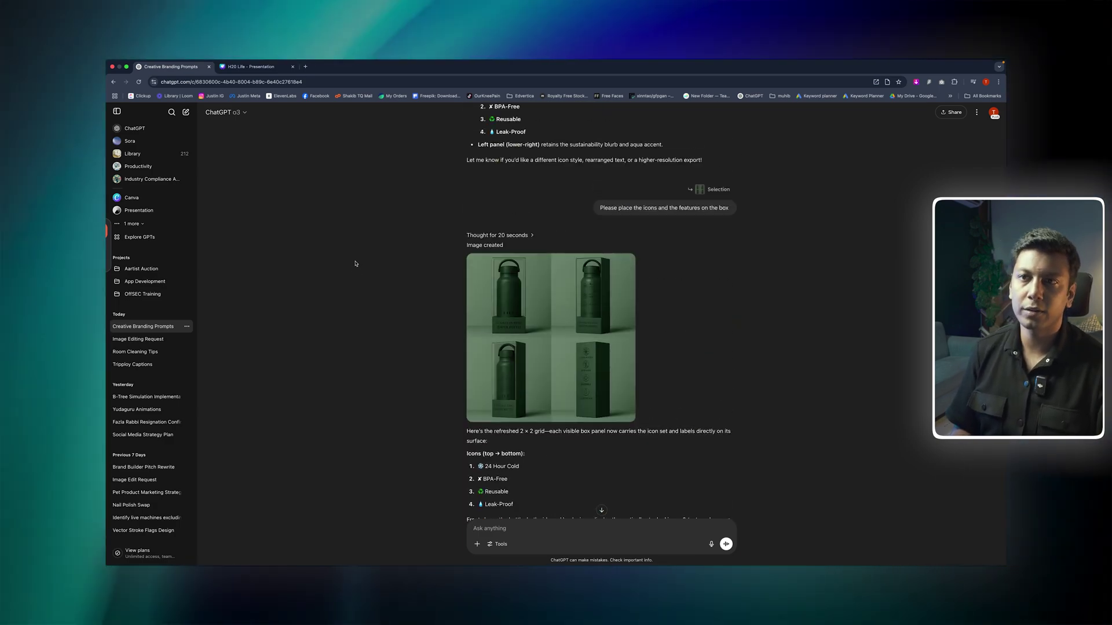
{"action": "scroll", "coordinate": [355, 264], "scroll_direction": "down", "scroll_amount": 12}
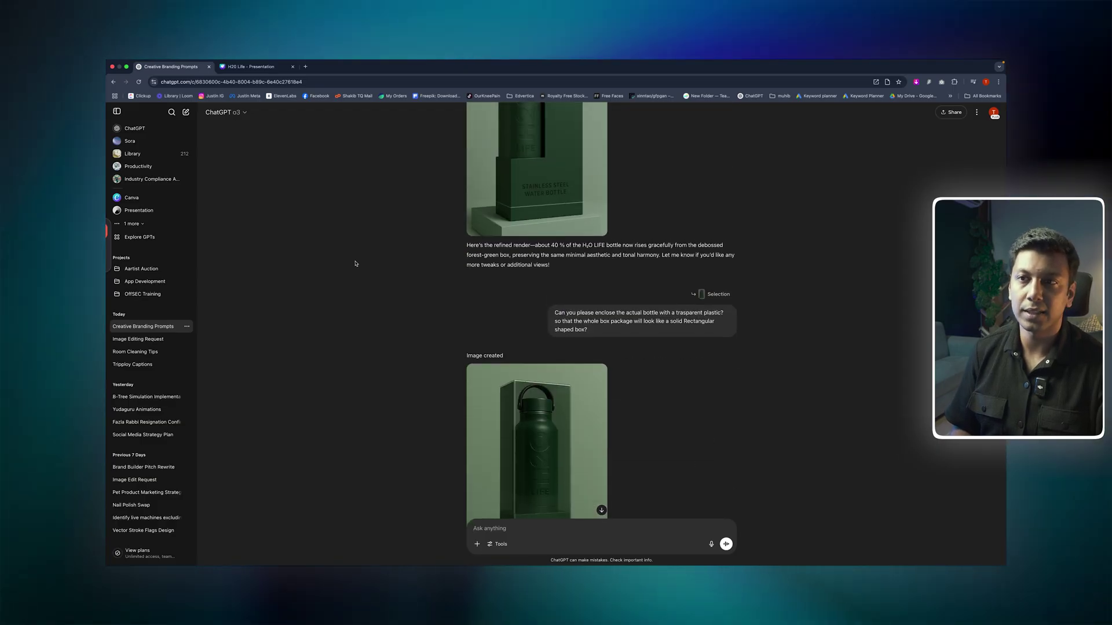
{"action": "scroll", "coordinate": [356, 263], "scroll_direction": "down", "scroll_amount": 20}
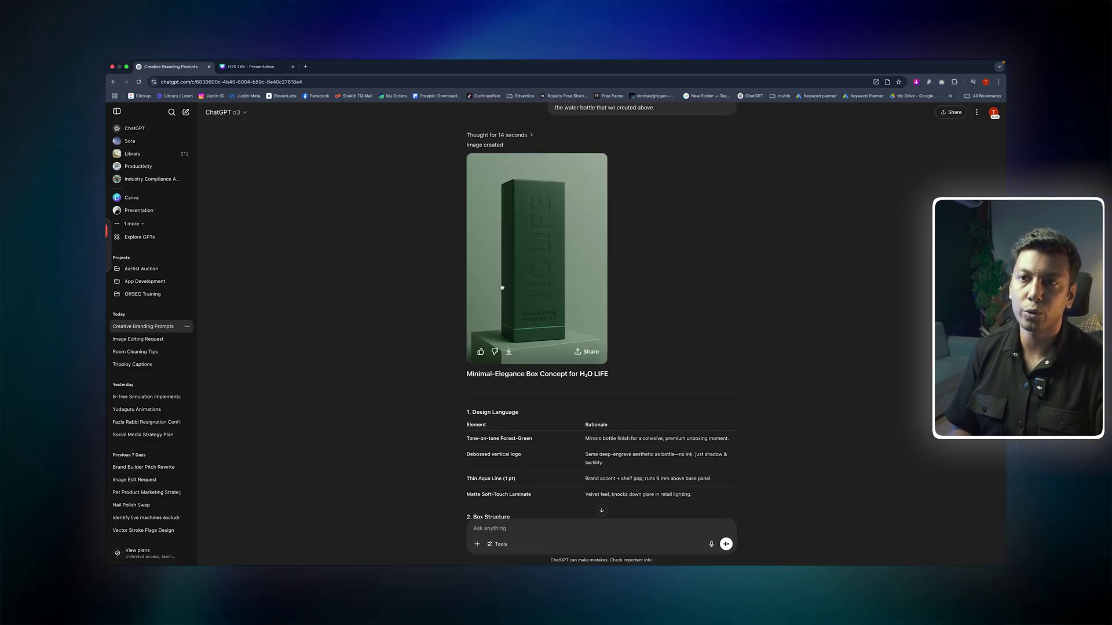
{"action": "left_click", "coordinate": [502, 287]}
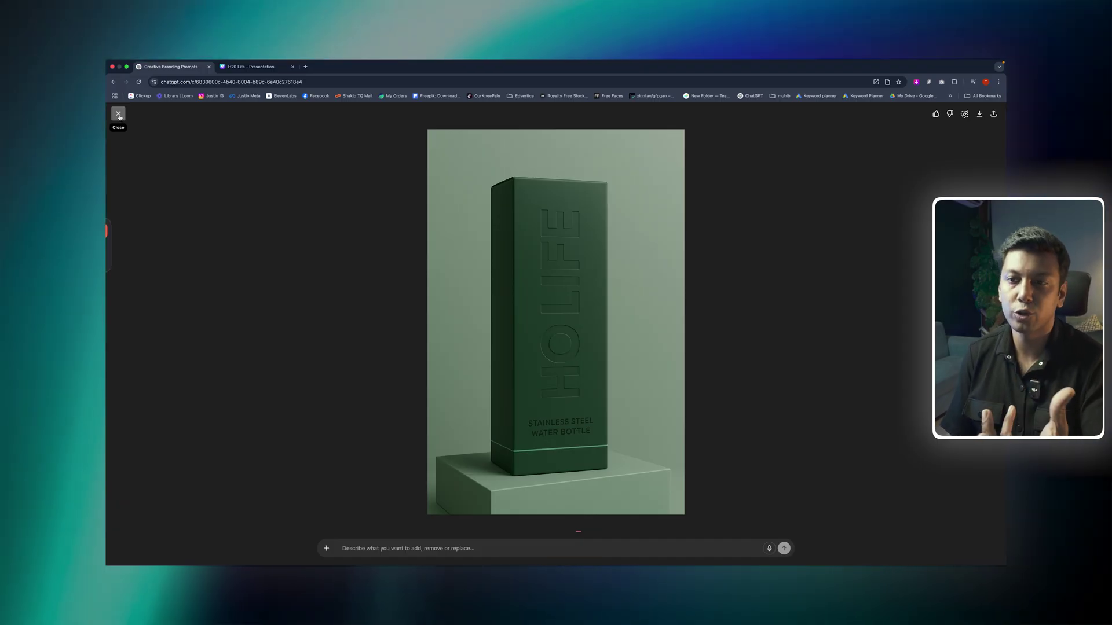
{"action": "left_click", "coordinate": [118, 115]}
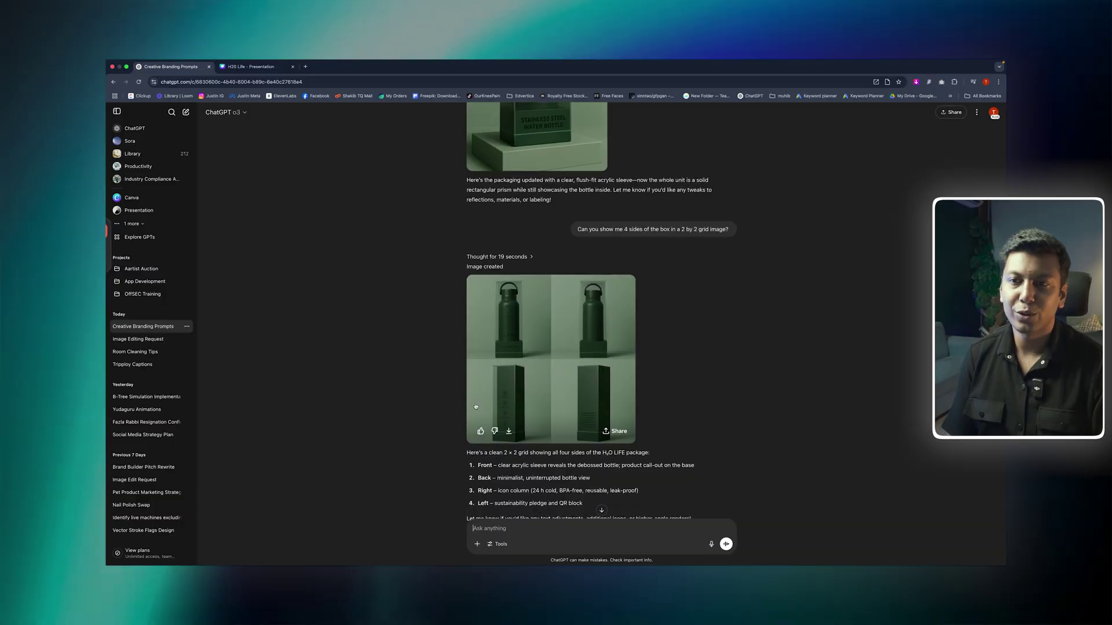
Step: Read the request for a realistic studio-lit photo of a sweaty female model holding the bottle and view the resulting image at full size
{"action": "scroll", "coordinate": [474, 405], "scroll_direction": "down", "scroll_amount": 10}
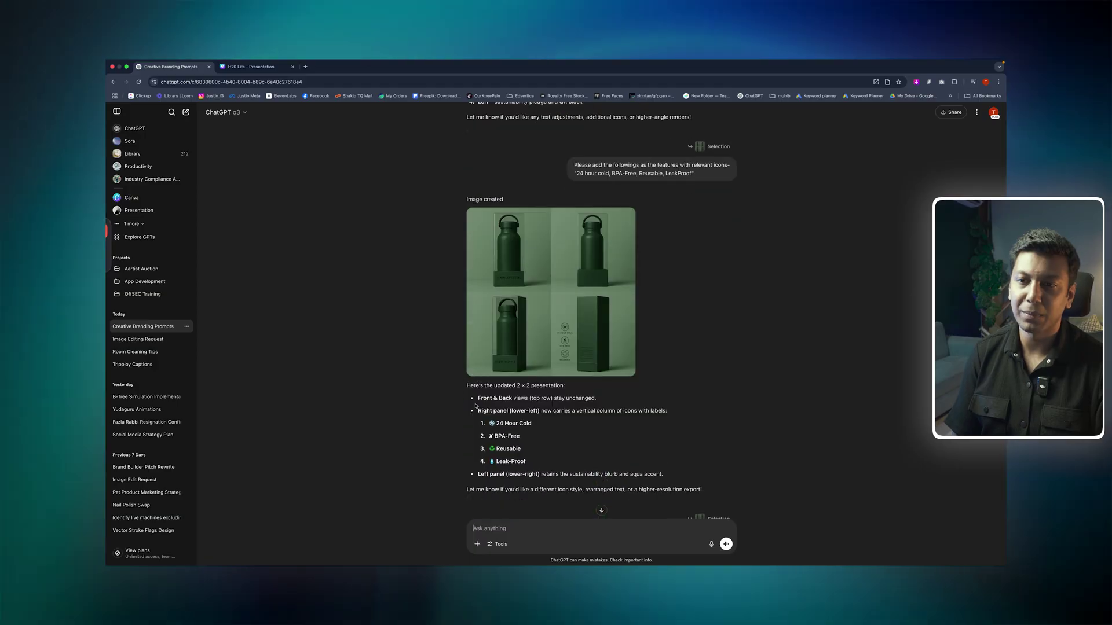
{"action": "scroll", "coordinate": [475, 405], "scroll_direction": "down", "scroll_amount": 8}
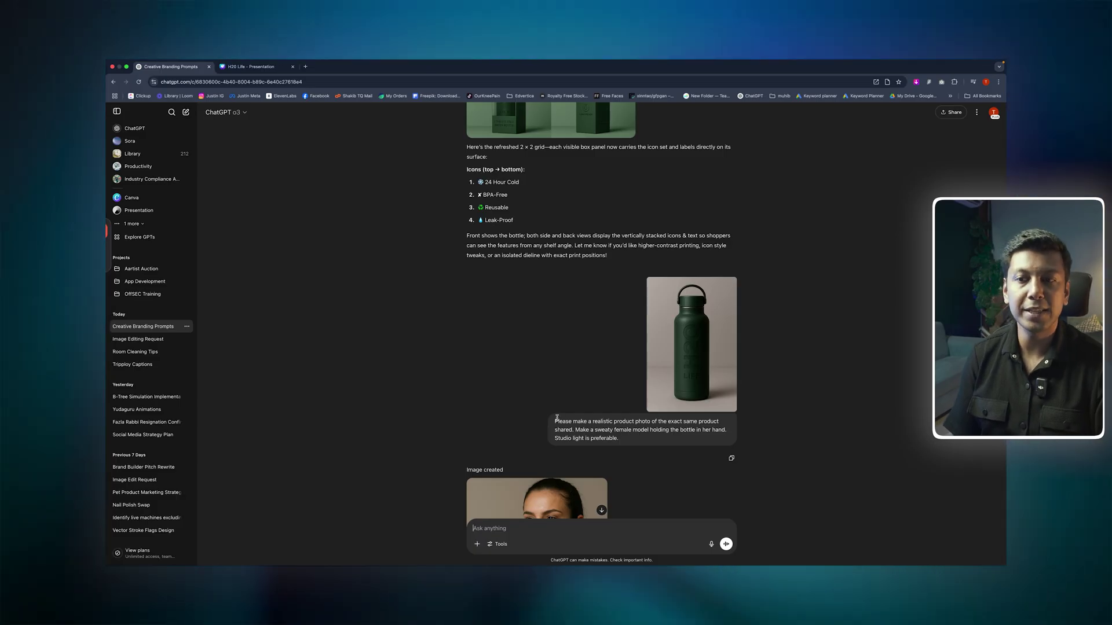
{"action": "left_click_drag", "start_coordinate": [628, 429], "coordinate": [553, 439]}
{"action": "left_click", "coordinate": [656, 440]}
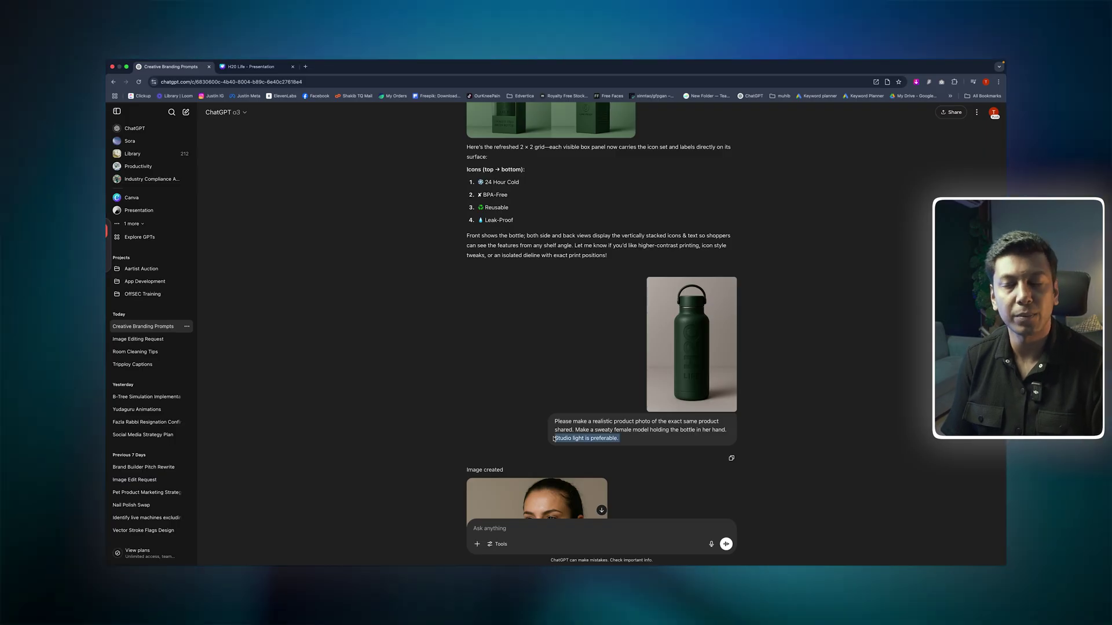
{"action": "scroll", "coordinate": [574, 440], "scroll_direction": "down", "scroll_amount": 5}
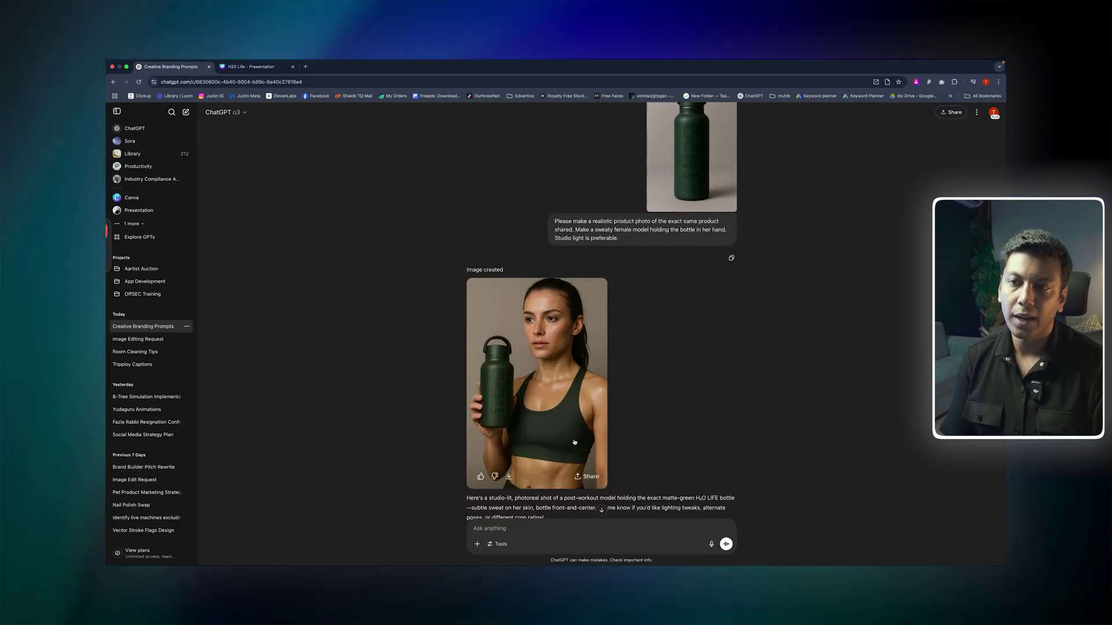
{"action": "left_click", "coordinate": [566, 319]}
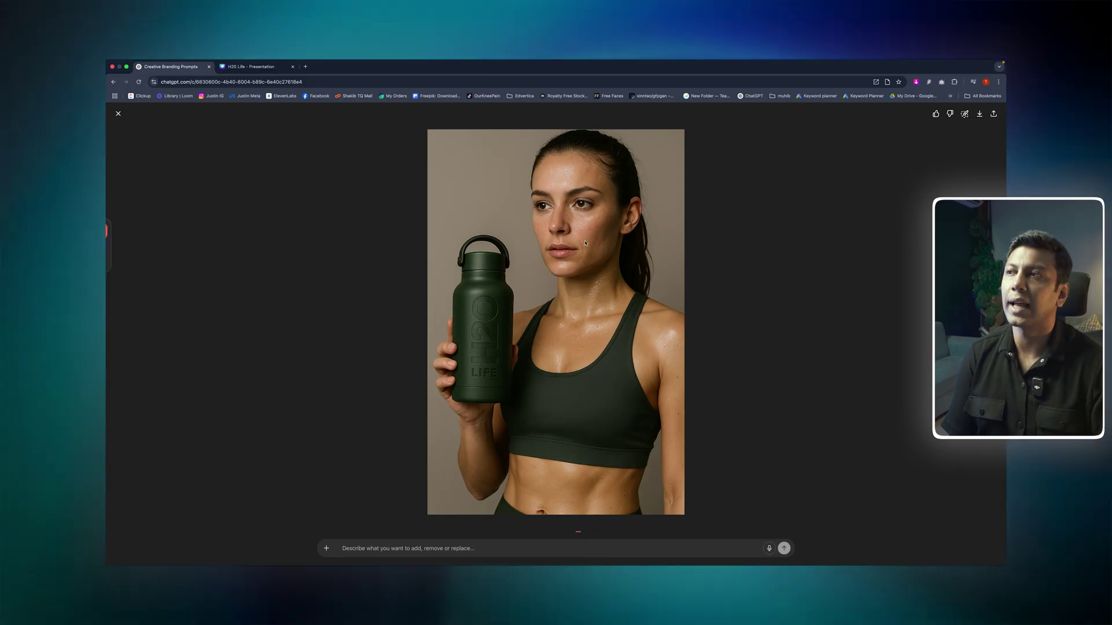
{"action": "left_click", "coordinate": [118, 114]}
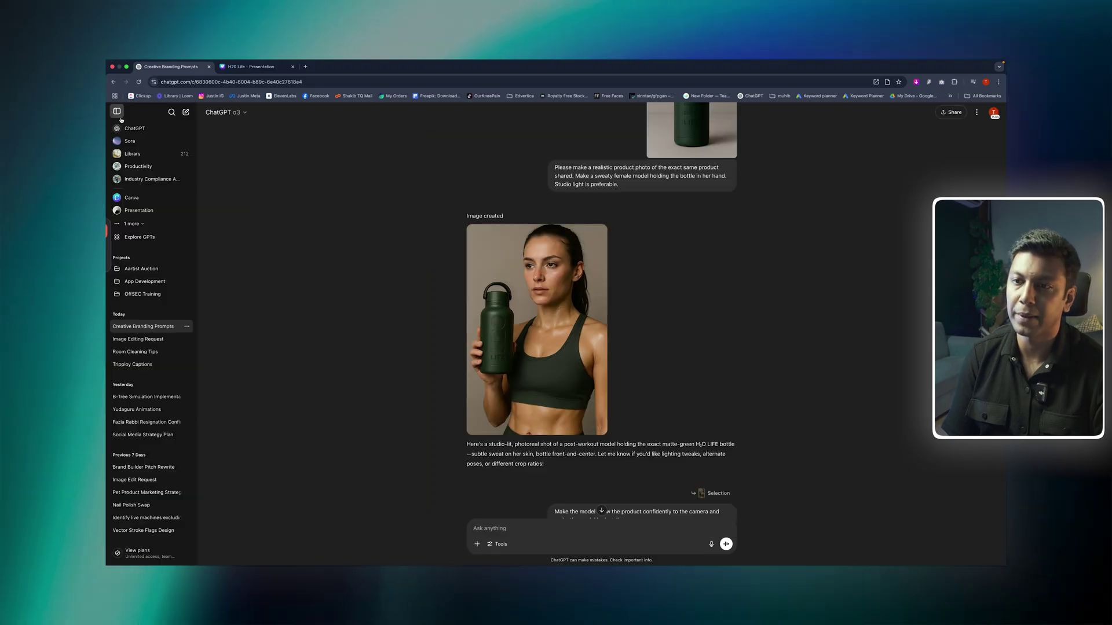
Step: Read the request to make the model show the product confidently and look at the camera, and reopen the original model photo for comparison
{"action": "scroll", "coordinate": [588, 458], "scroll_direction": "down", "scroll_amount": 5}
{"action": "scroll", "coordinate": [588, 458], "scroll_direction": "down", "scroll_amount": 2}
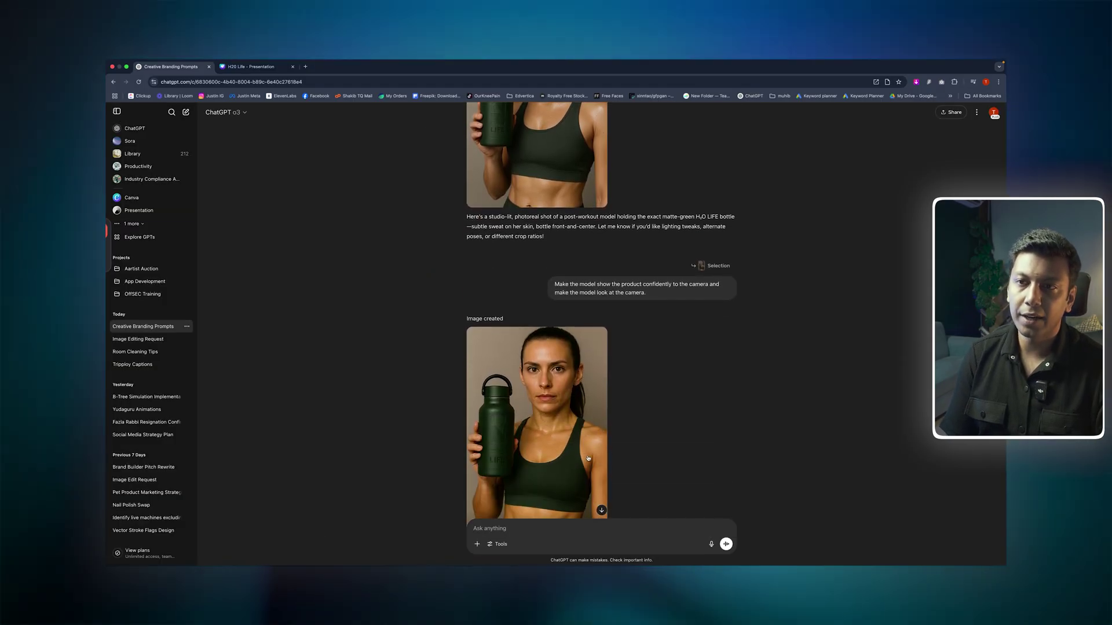
{"action": "scroll", "coordinate": [581, 273], "scroll_direction": "down", "scroll_amount": 3}
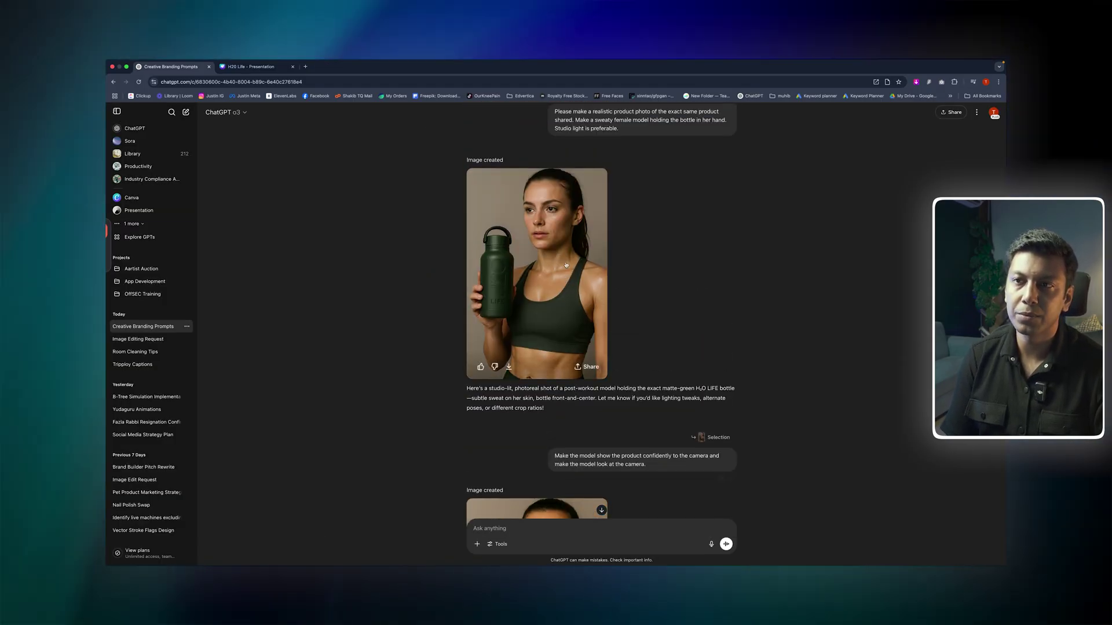
{"action": "left_click", "coordinate": [553, 207]}
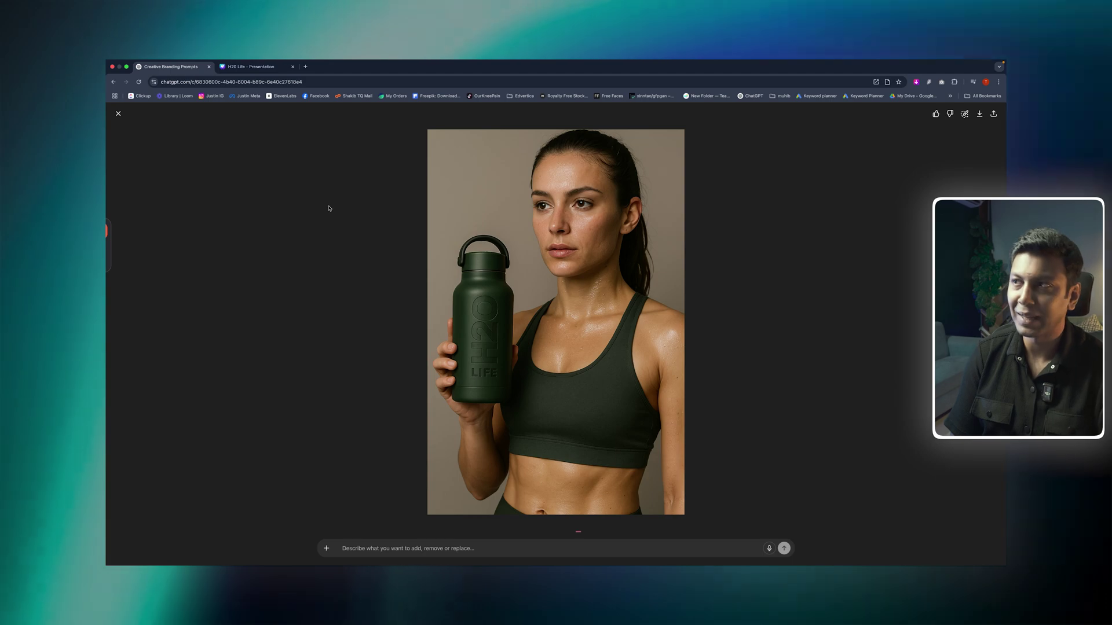
Step: Reread the request to show the product confidently and look at the camera, and view the updated model photo at full size
{"action": "left_click", "coordinate": [119, 114]}
{"action": "scroll", "coordinate": [390, 303], "scroll_direction": "down", "scroll_amount": 1}
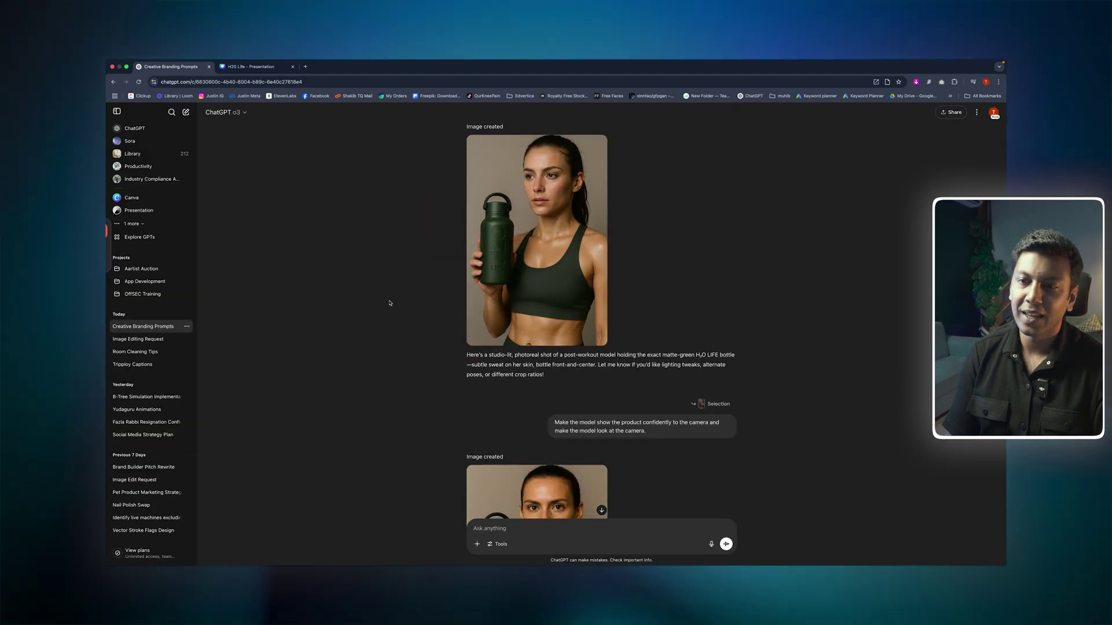
{"action": "scroll", "coordinate": [608, 439], "scroll_direction": "down", "scroll_amount": 2}
{"action": "left_click_drag", "start_coordinate": [555, 355], "coordinate": [655, 361]}
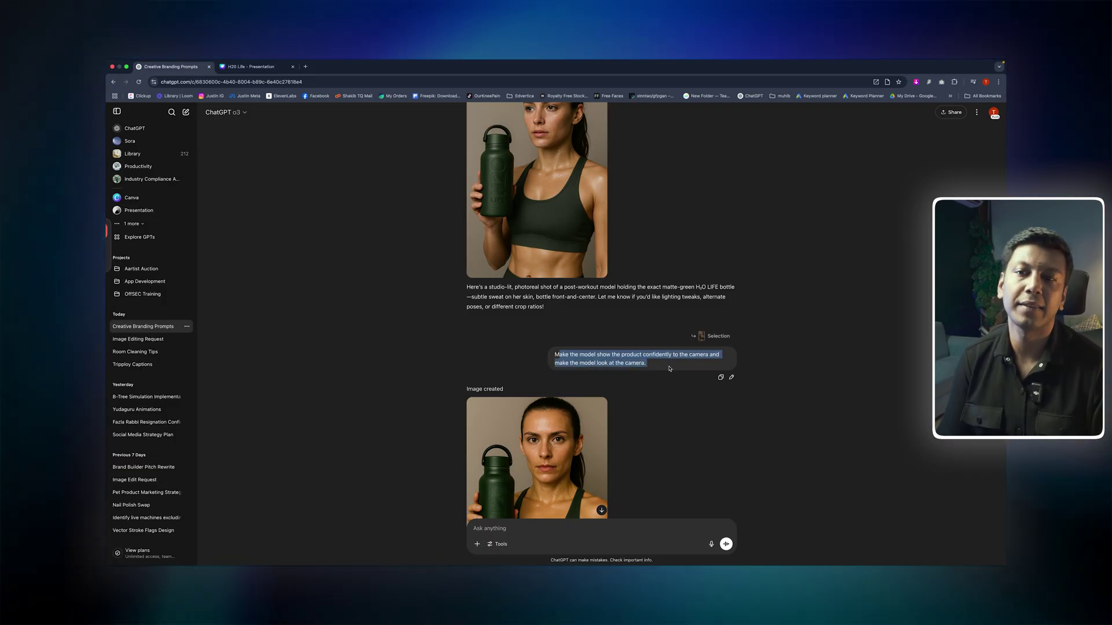
{"action": "scroll", "coordinate": [626, 427], "scroll_direction": "down", "scroll_amount": 4}
{"action": "left_click", "coordinate": [586, 400]}
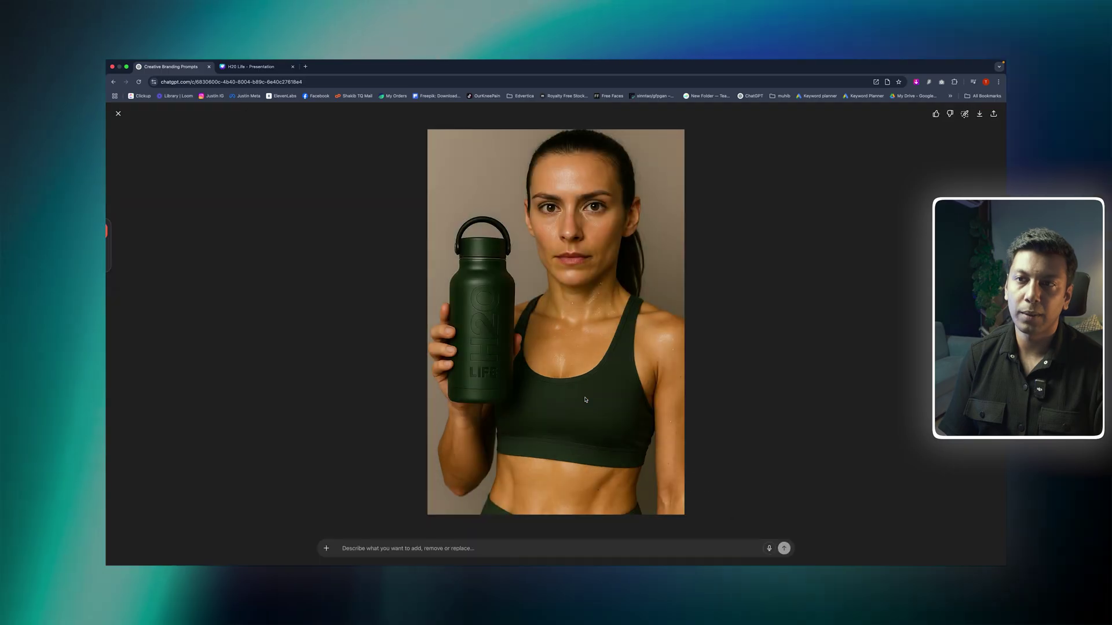
{"action": "left_click", "coordinate": [117, 114]}
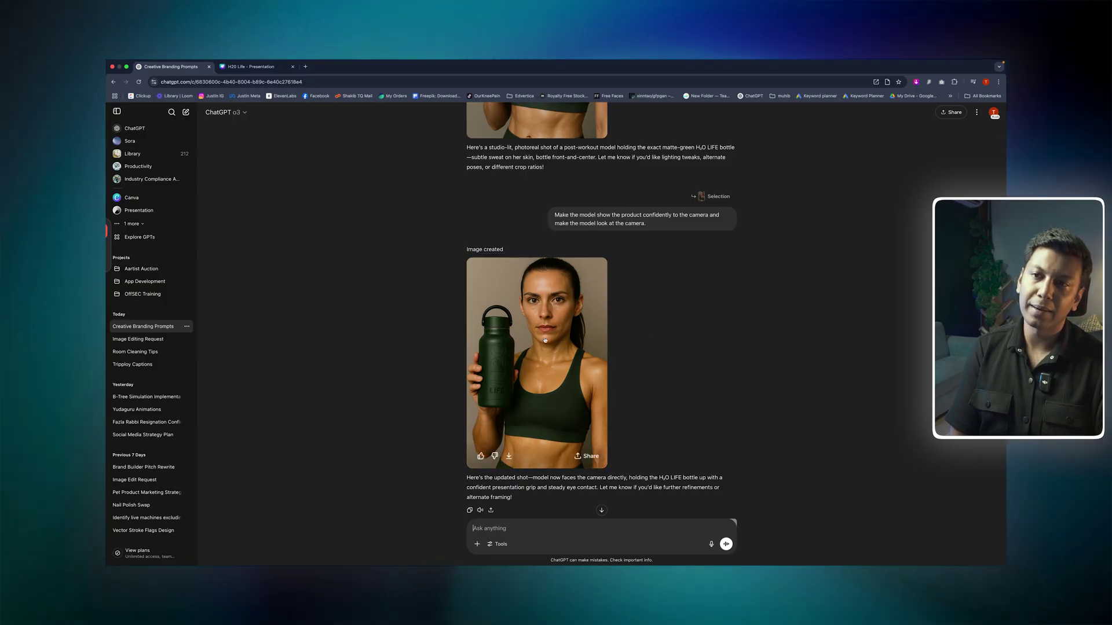
Step: Go on to the laughing-woman bottle replacement request and view its yellow-background reference photo and green bottle reference enlarged
{"action": "mouse_move", "coordinate": [472, 441]}
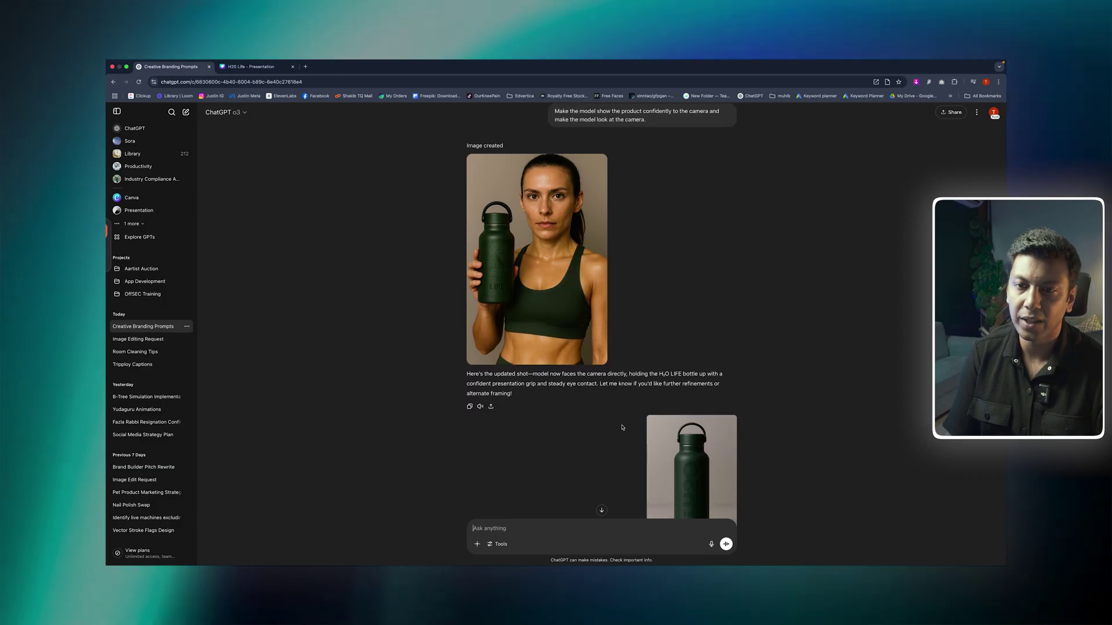
{"action": "scroll", "coordinate": [623, 427], "scroll_direction": "down", "scroll_amount": 3}
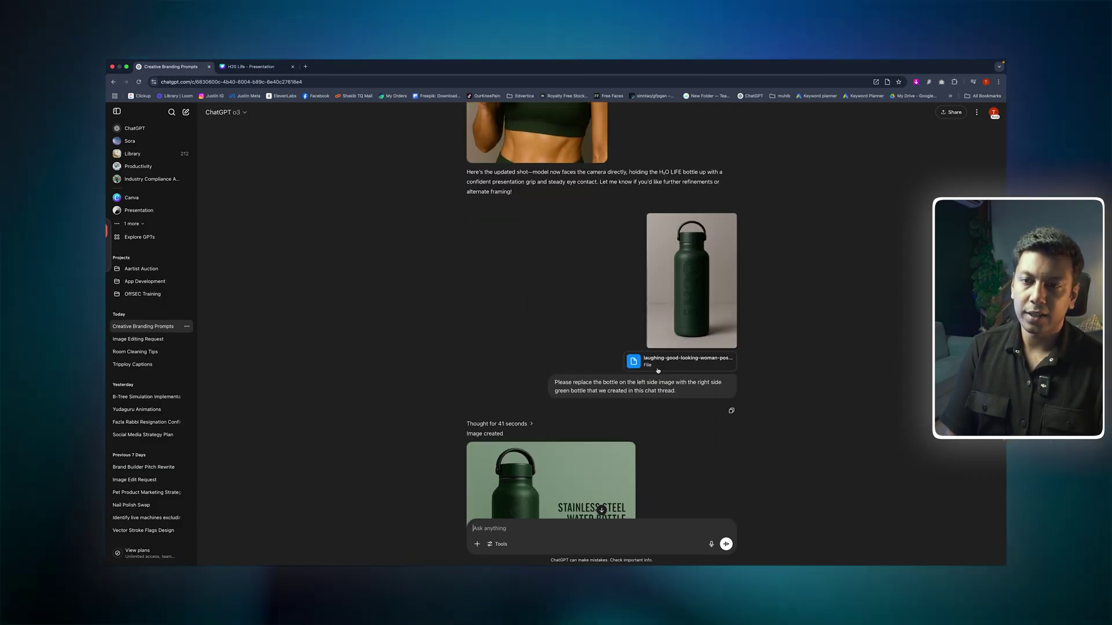
{"action": "scroll", "coordinate": [658, 371], "scroll_direction": "down", "scroll_amount": 5}
{"action": "left_click", "coordinate": [665, 327]}
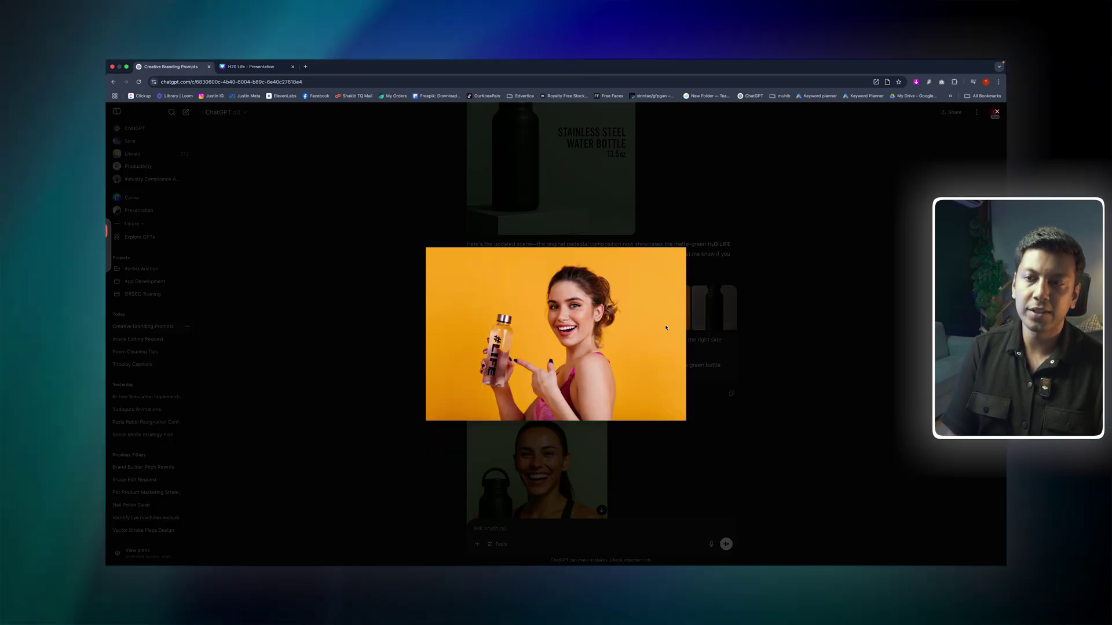
{"action": "scroll", "coordinate": [497, 301], "scroll_direction": "up", "scroll_amount": 3}
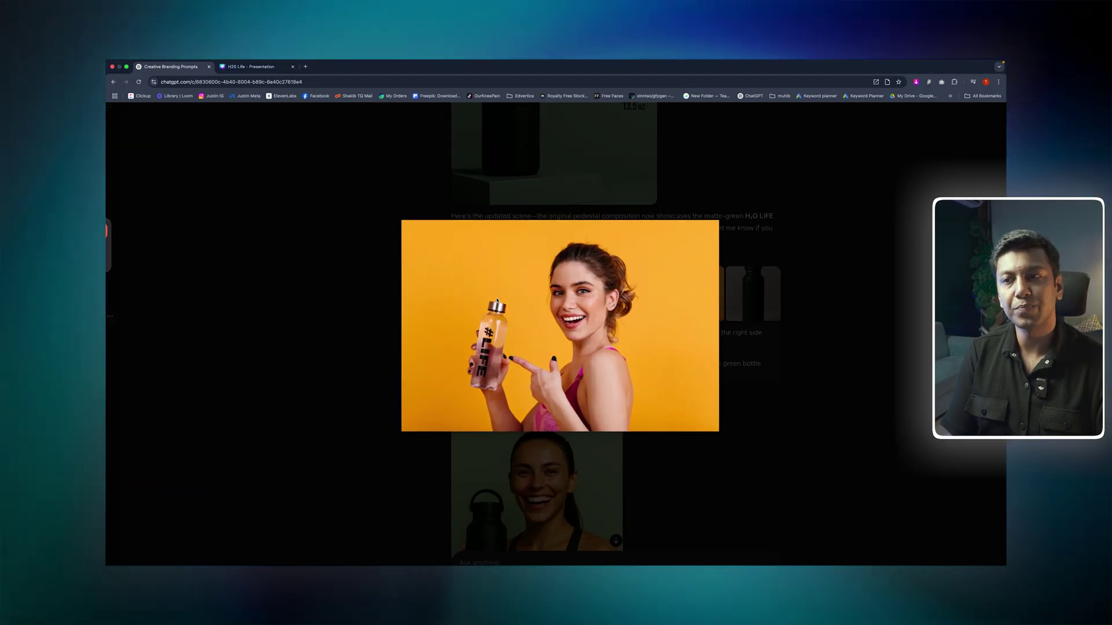
{"action": "left_click", "coordinate": [395, 315]}
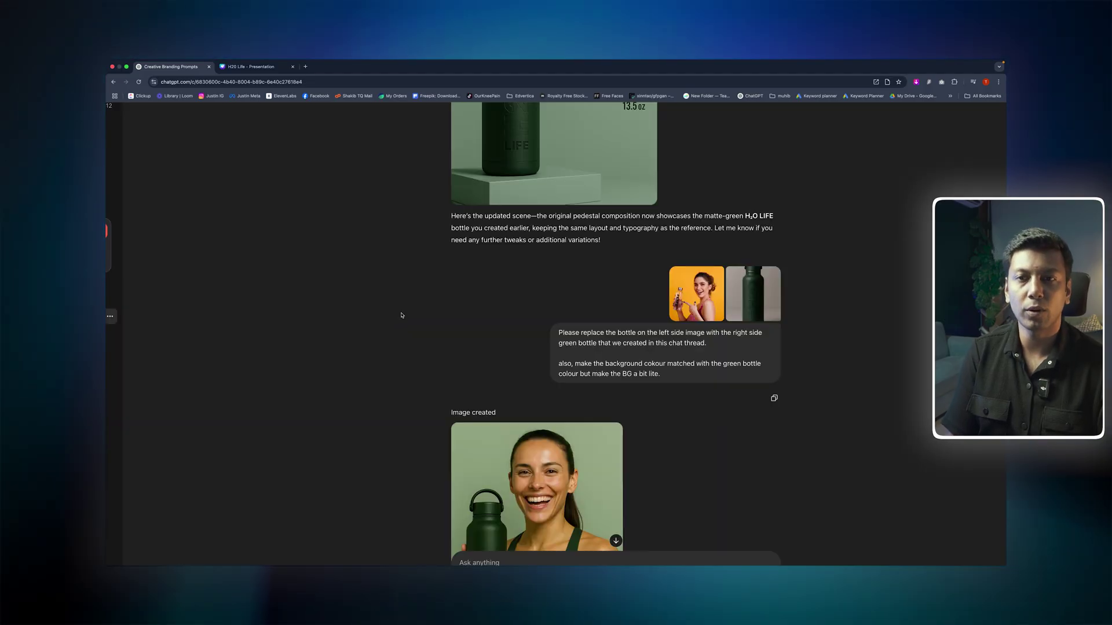
{"action": "left_click", "coordinate": [767, 303]}
{"action": "left_click", "coordinate": [766, 303]}
Step: Read the request to replace the bottle with the green one and match the background to a lighter shade of the bottle's colour
{"action": "left_click_drag", "start_coordinate": [558, 333], "coordinate": [651, 417]}
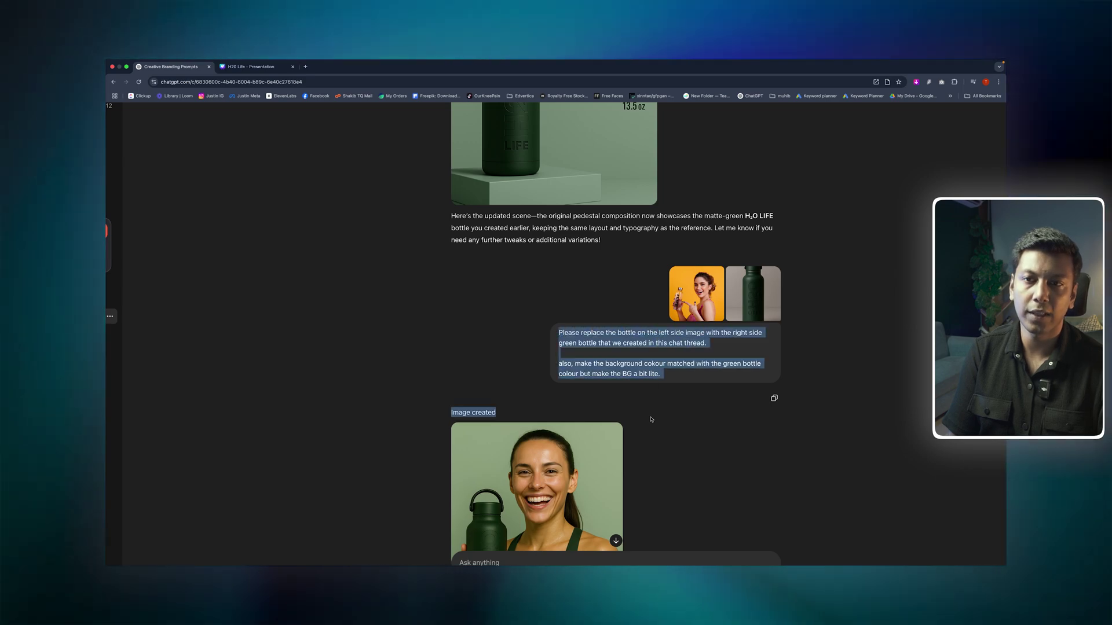
{"action": "left_click", "coordinate": [666, 388]}
{"action": "scroll", "coordinate": [666, 388], "scroll_direction": "up", "scroll_amount": 1}
{"action": "scroll", "coordinate": [667, 384], "scroll_direction": "up", "scroll_amount": 1}
{"action": "left_click_drag", "start_coordinate": [675, 379], "coordinate": [631, 401]}
{"action": "left_click", "coordinate": [694, 397]}
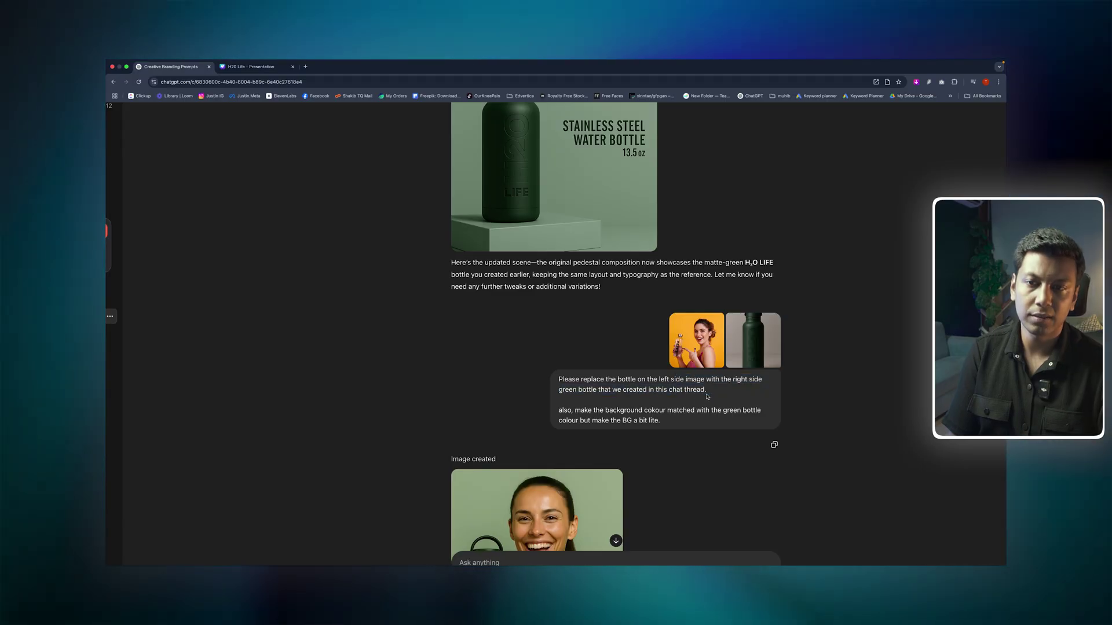
{"action": "left_click_drag", "start_coordinate": [638, 412], "coordinate": [714, 422]}
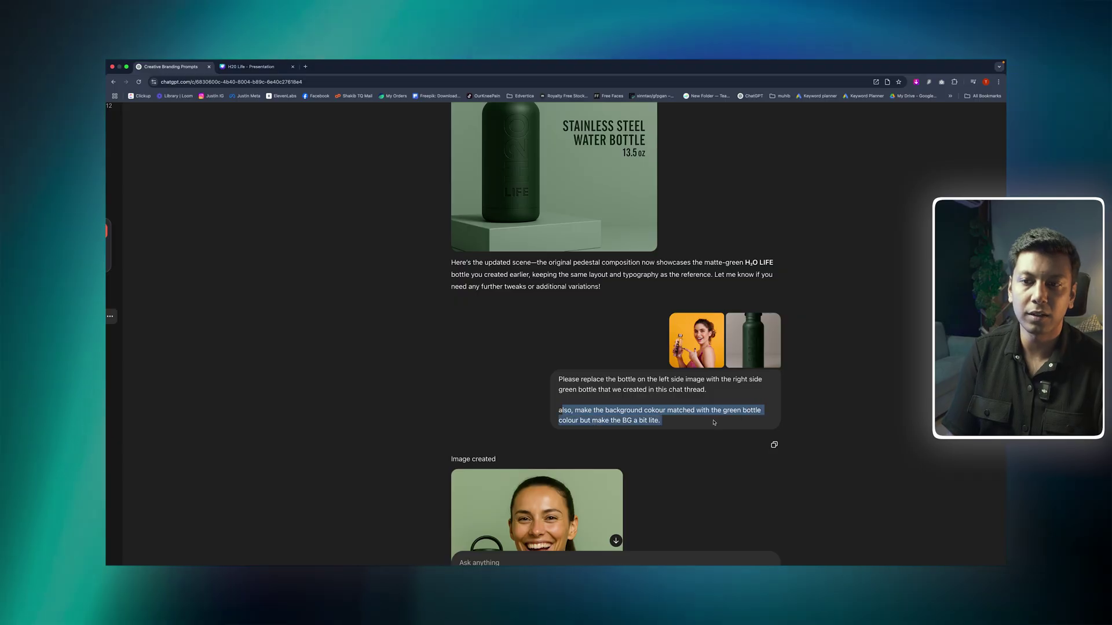
{"action": "left_click", "coordinate": [714, 422]}
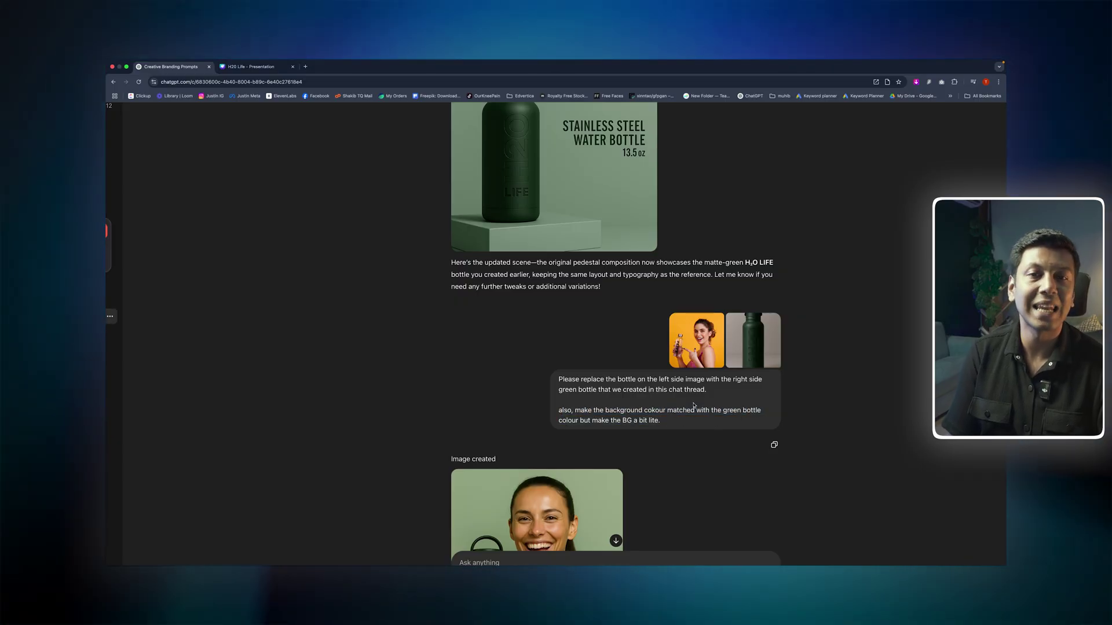
Step: Compare the yellow-background reference photo with the generated green-background photo, viewing the generated one at full size
{"action": "scroll", "coordinate": [676, 467], "scroll_direction": "down", "scroll_amount": 2}
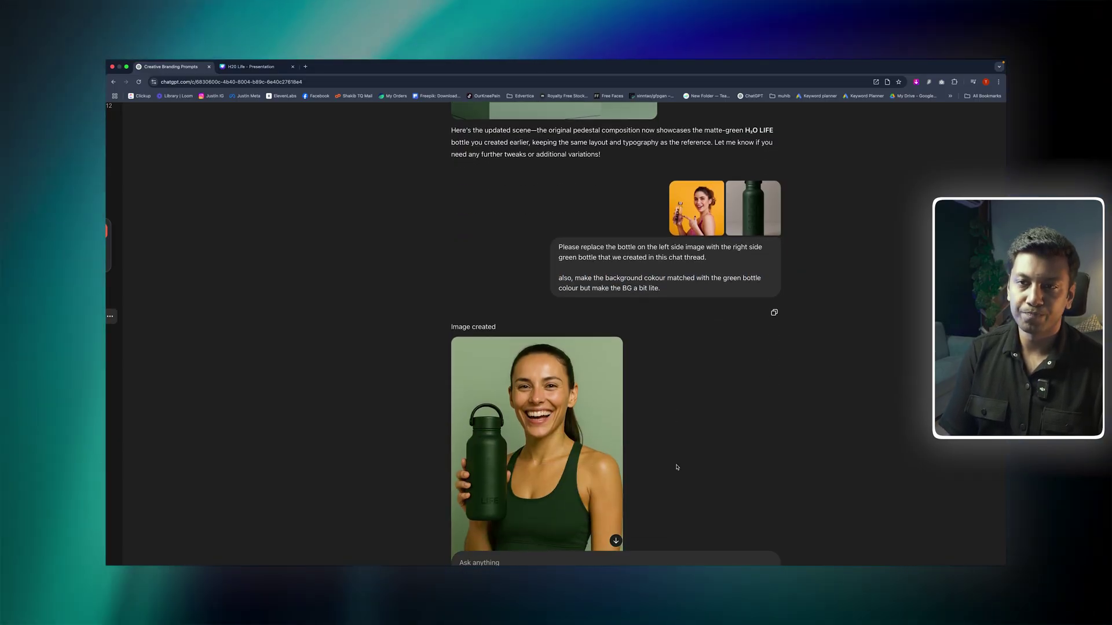
{"action": "scroll", "coordinate": [676, 467], "scroll_direction": "down", "scroll_amount": 1}
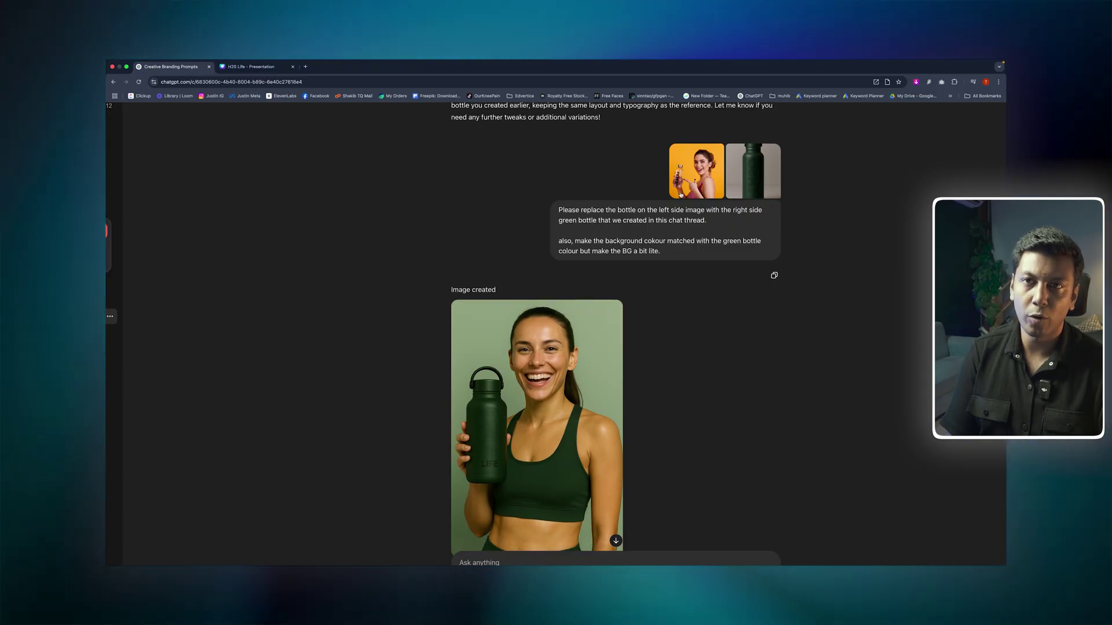
{"action": "left_click", "coordinate": [683, 187]}
{"action": "left_click", "coordinate": [359, 327]}
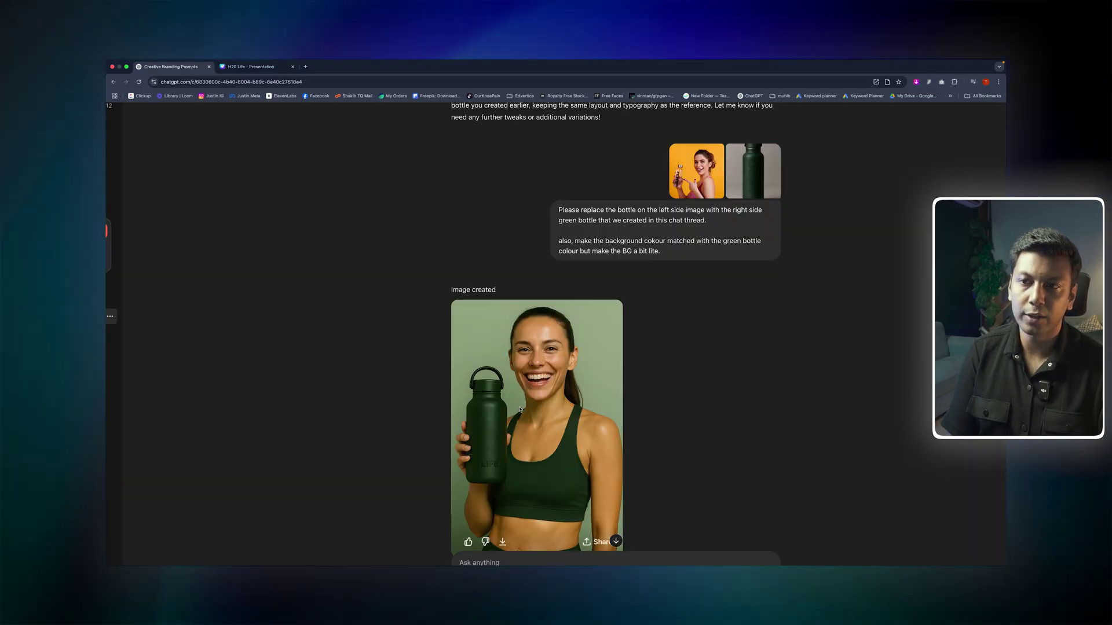
{"action": "left_click", "coordinate": [537, 428]}
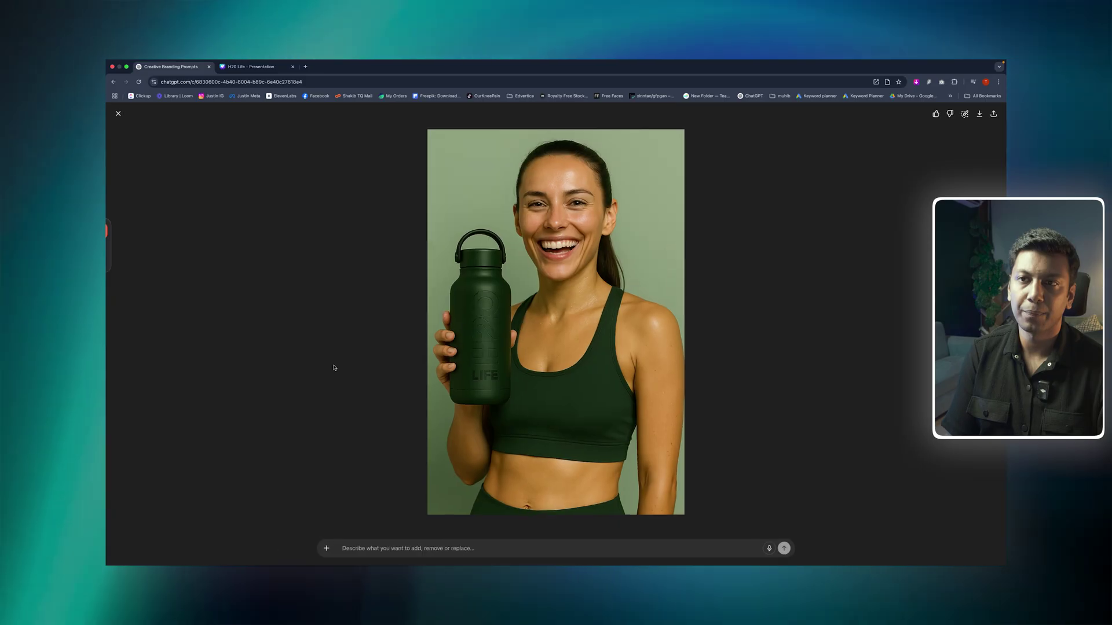
{"action": "left_click", "coordinate": [119, 113]}
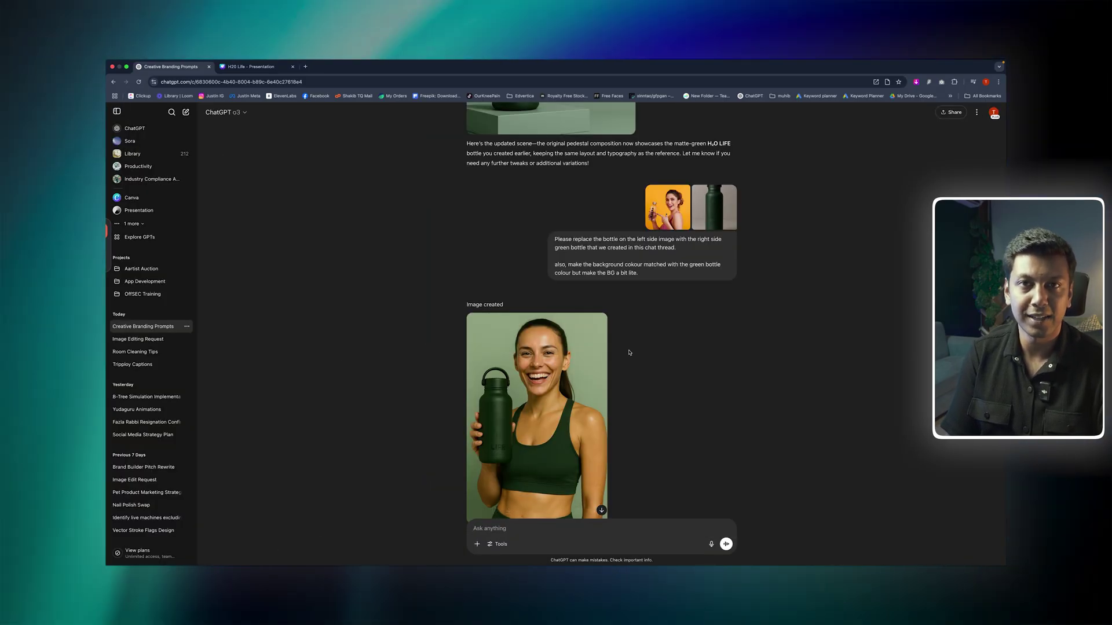
Step: Read the follow-up request to keep the woman and her posture as in the reference image, and look over its resulting photo
{"action": "scroll", "coordinate": [629, 353], "scroll_direction": "up", "scroll_amount": 1}
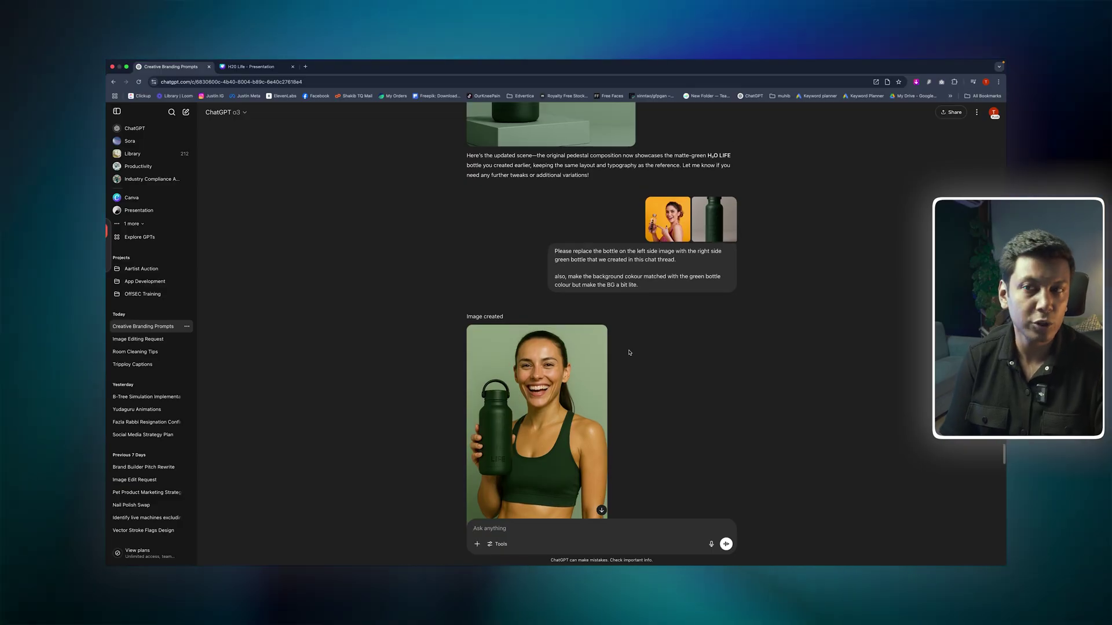
{"action": "scroll", "coordinate": [629, 353], "scroll_direction": "down", "scroll_amount": 8}
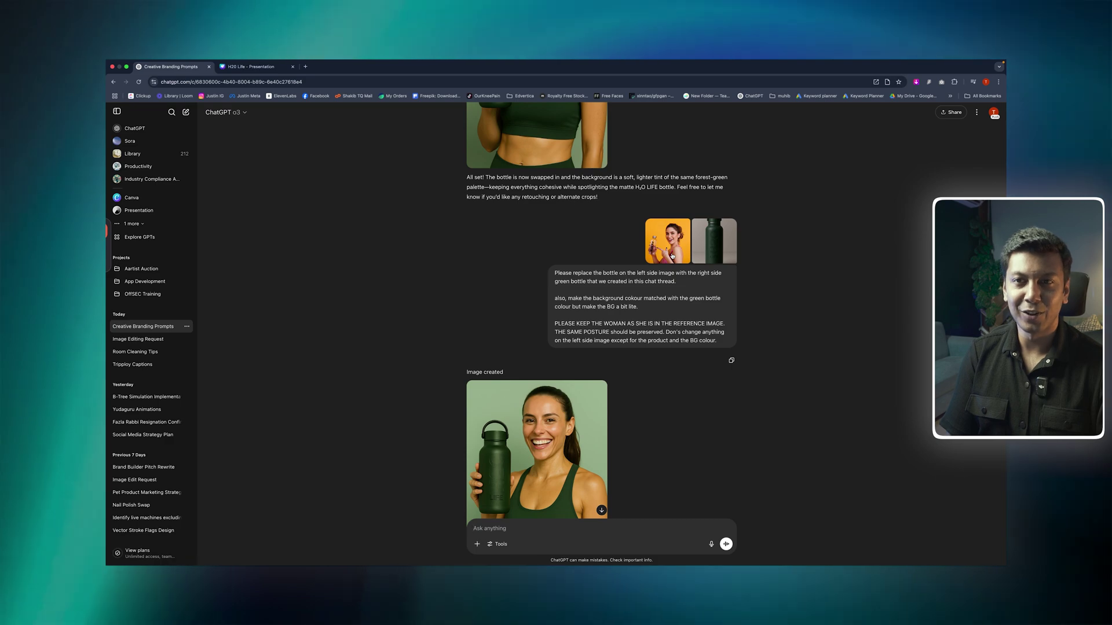
{"action": "scroll", "coordinate": [628, 357], "scroll_direction": "down", "scroll_amount": 1}
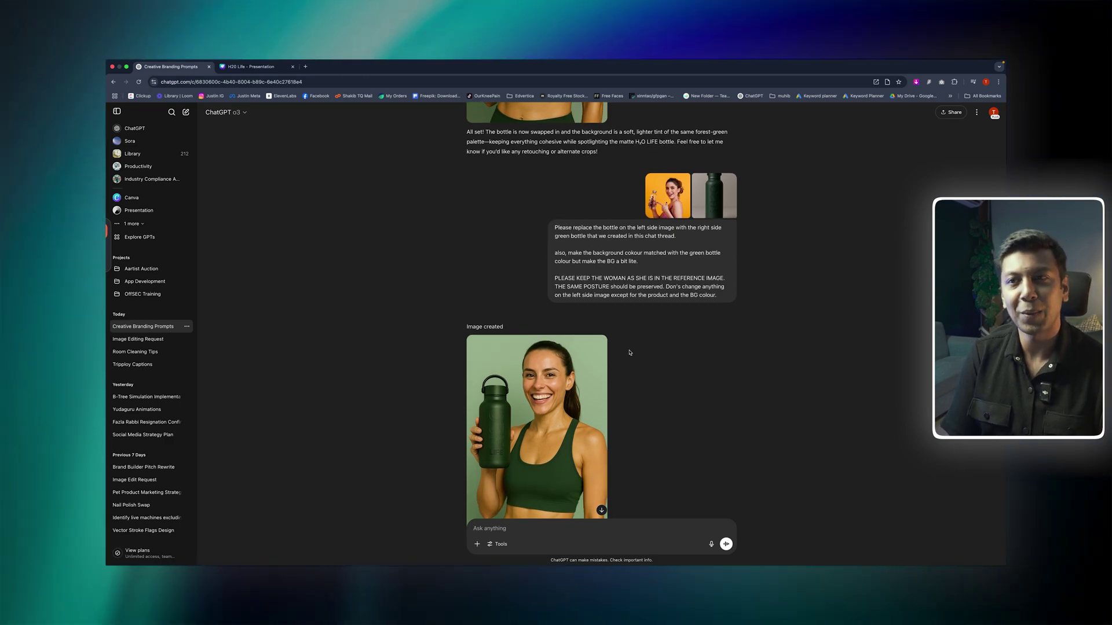
{"action": "scroll", "coordinate": [582, 260], "scroll_direction": "down", "scroll_amount": 2}
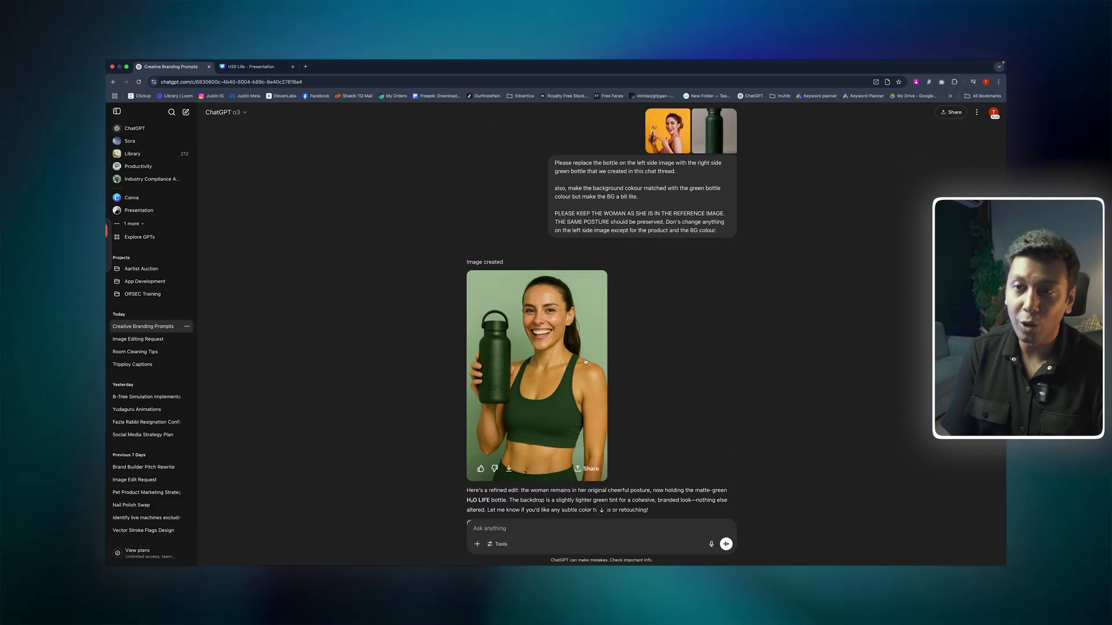
{"action": "scroll", "coordinate": [584, 313], "scroll_direction": "down", "scroll_amount": 8}
{"action": "scroll", "coordinate": [585, 359], "scroll_direction": "down", "scroll_amount": 4}
{"action": "scroll", "coordinate": [579, 347], "scroll_direction": "up", "scroll_amount": 10}
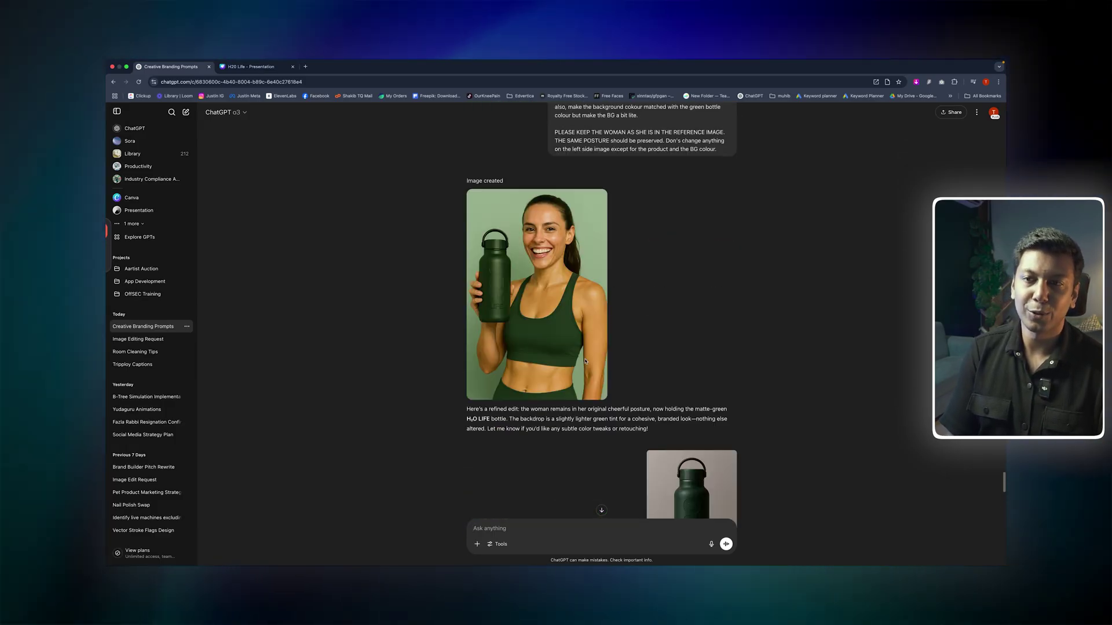
{"action": "scroll", "coordinate": [579, 347], "scroll_direction": "down", "scroll_amount": 1}
Step: Open the Image Editing Request conversation and look over its bottle replacement prompt and first generated photo
{"action": "left_click", "coordinate": [159, 345]}
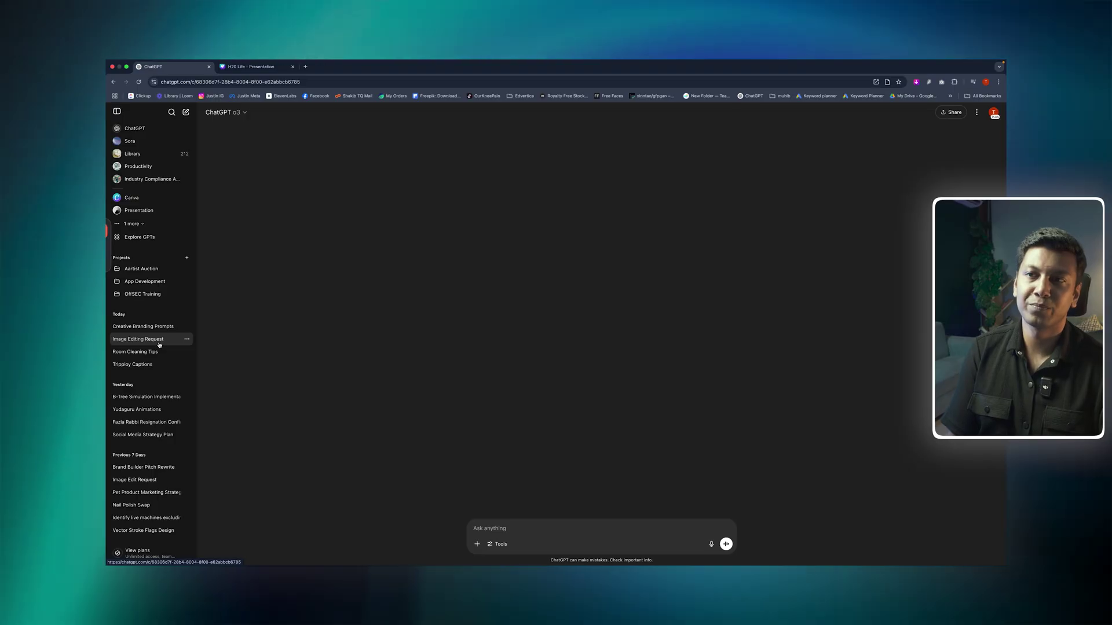
{"action": "scroll", "coordinate": [261, 340], "scroll_direction": "down", "scroll_amount": 10}
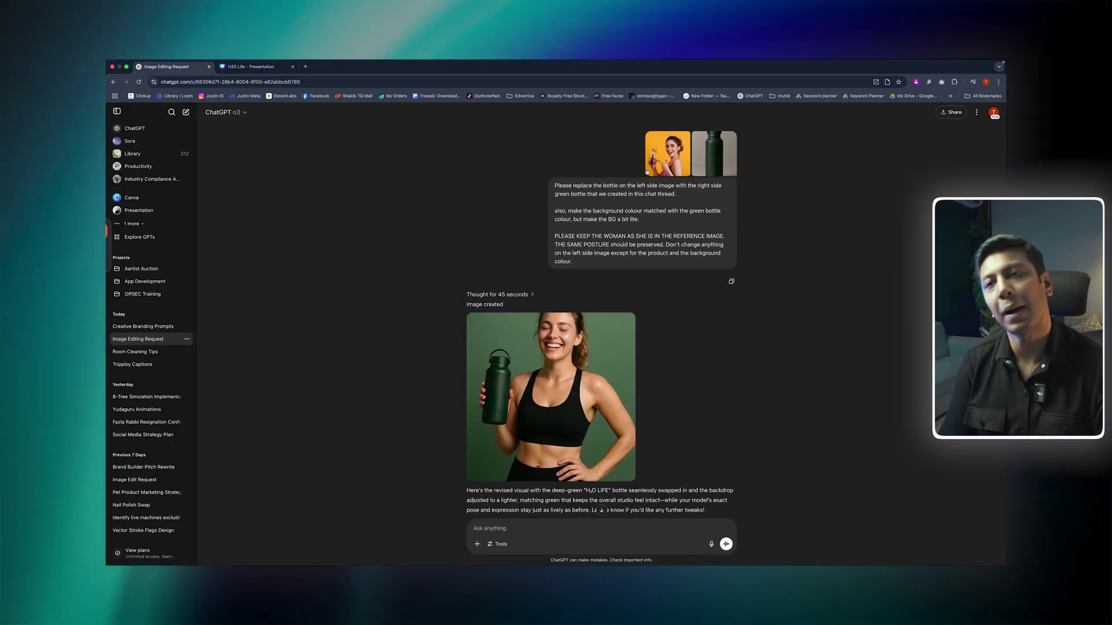
{"action": "scroll", "coordinate": [513, 323], "scroll_direction": "down", "scroll_amount": 3}
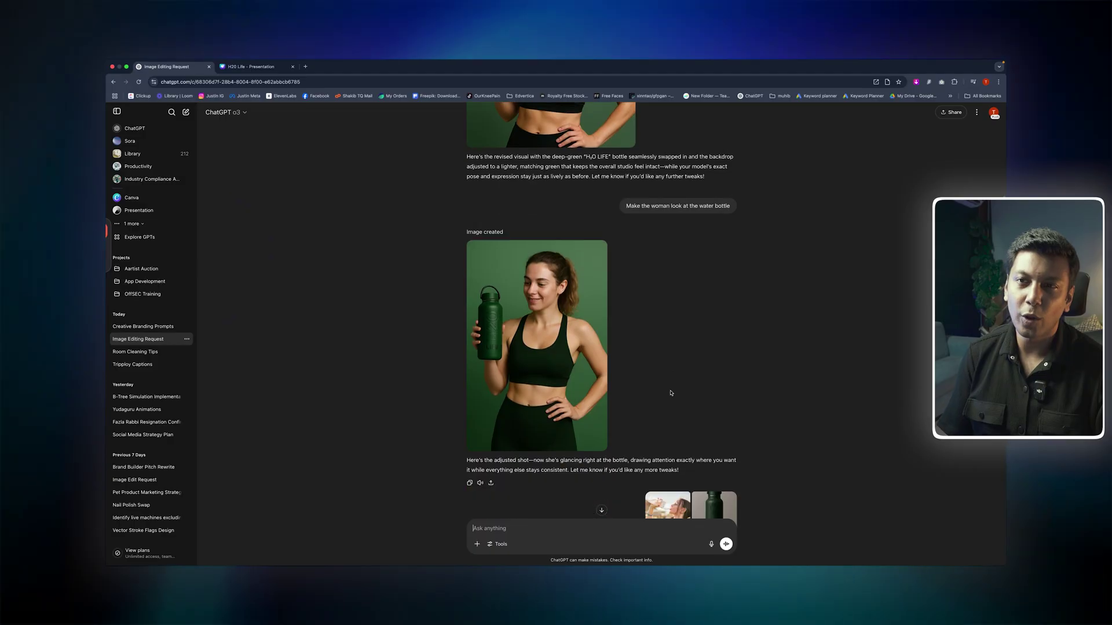
Step: Read the request to make the woman look at the water bottle and examine the resulting image and its description
{"action": "scroll", "coordinate": [670, 391], "scroll_direction": "up", "scroll_amount": 2}
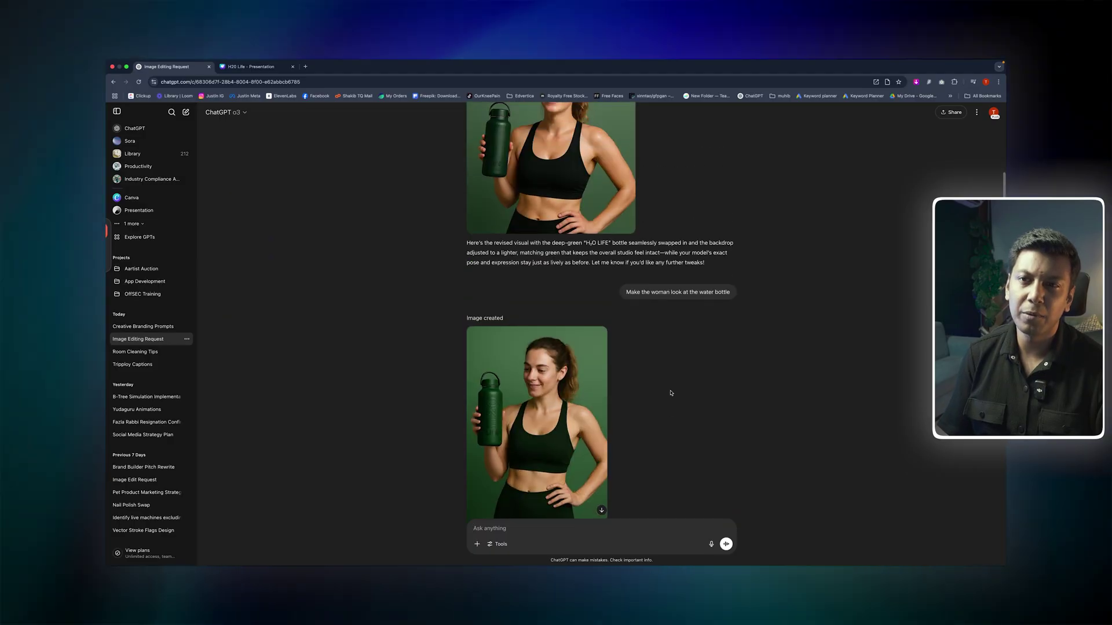
{"action": "left_click_drag", "start_coordinate": [626, 298], "coordinate": [730, 296]}
{"action": "left_click", "coordinate": [652, 405]}
{"action": "scroll", "coordinate": [653, 405], "scroll_direction": "down", "scroll_amount": 2}
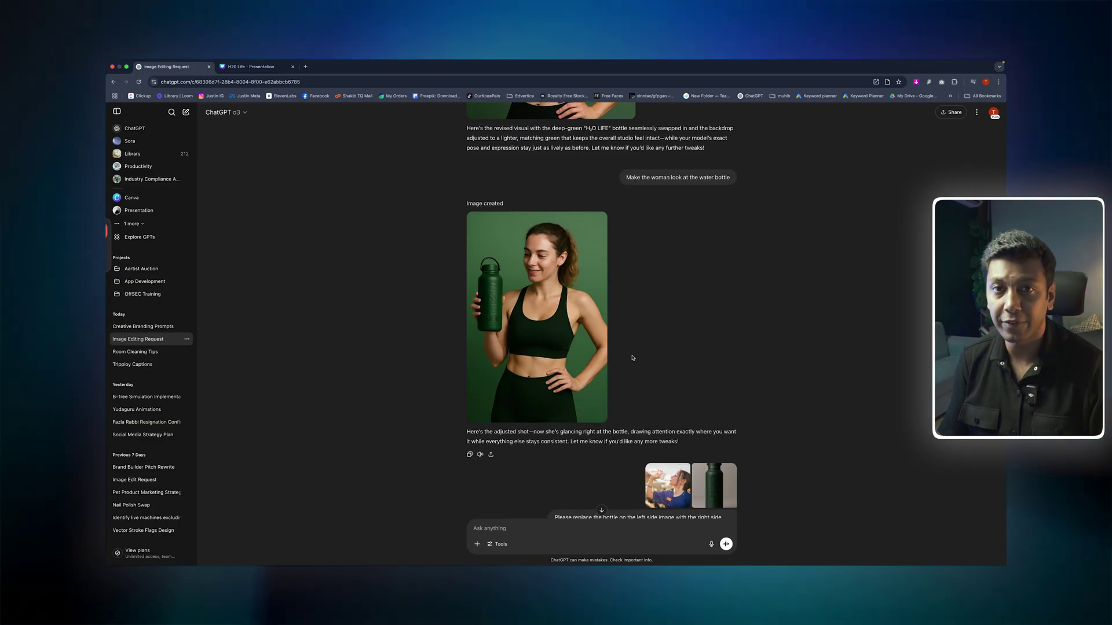
{"action": "scroll", "coordinate": [632, 357], "scroll_direction": "down", "scroll_amount": 1}
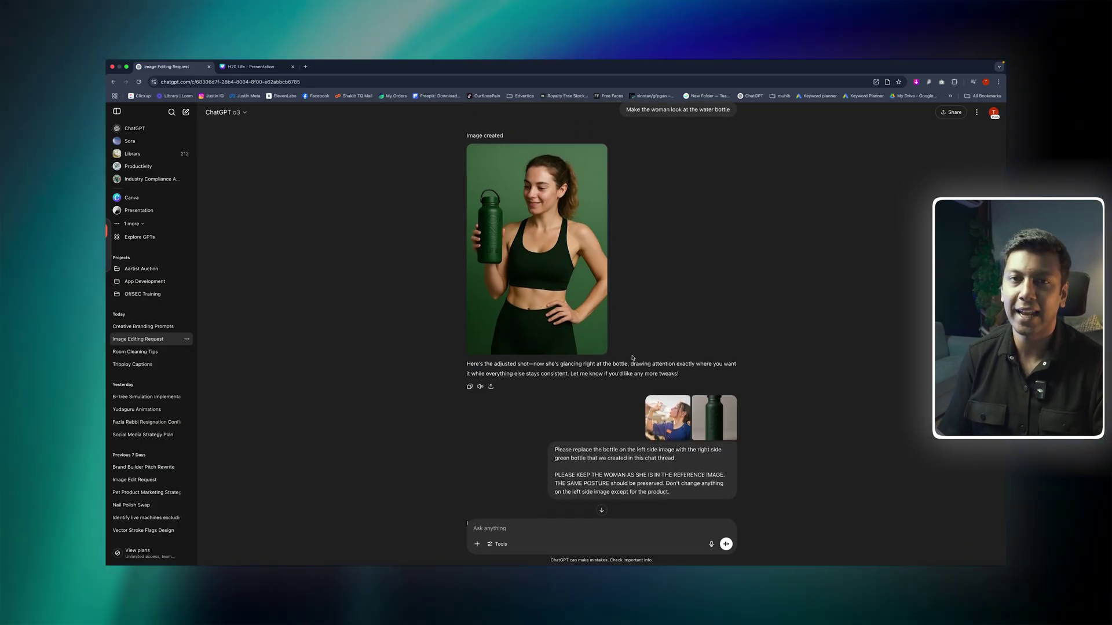
Step: View the reference photo of the girl drinking outdoors enlarged, and compare it with the green-bottle version at full size
{"action": "scroll", "coordinate": [632, 358], "scroll_direction": "down", "scroll_amount": 1}
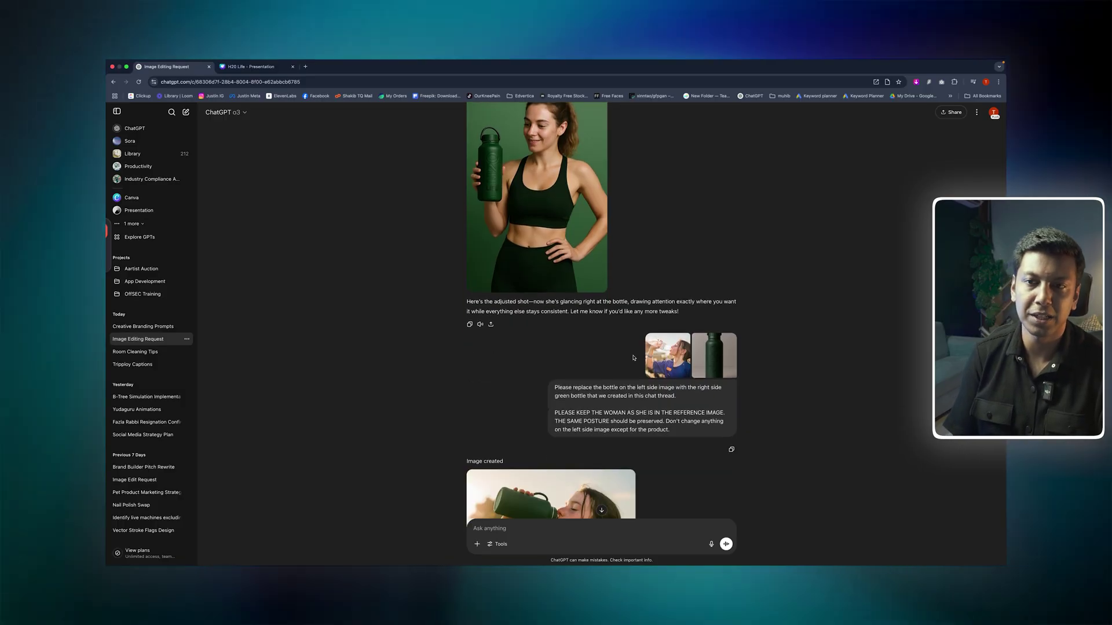
{"action": "left_click", "coordinate": [673, 361]}
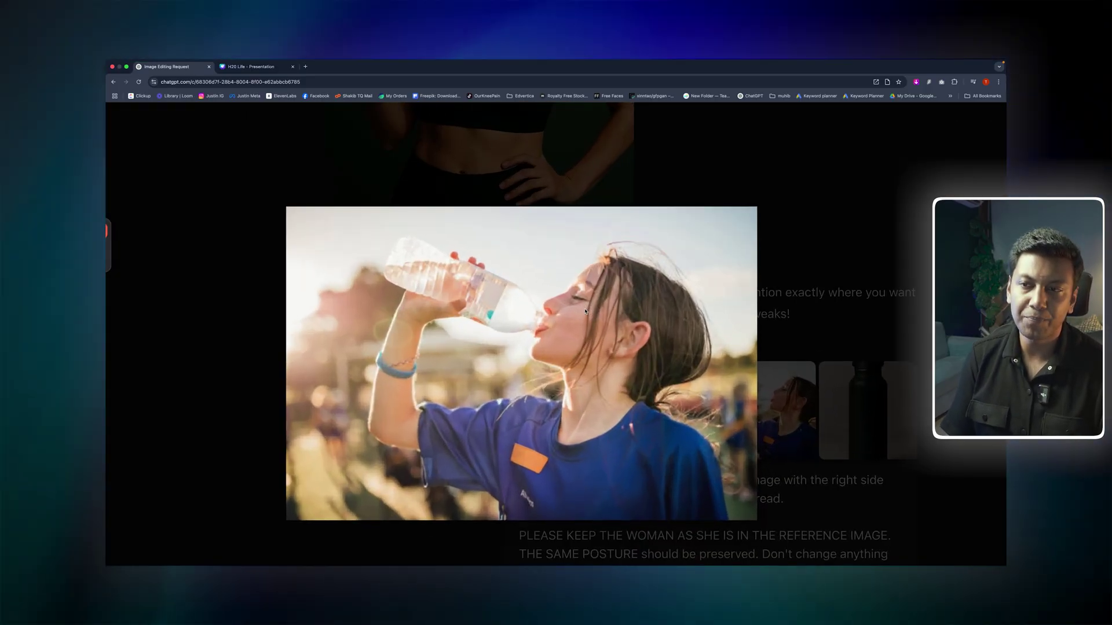
{"action": "left_click", "coordinate": [516, 416]}
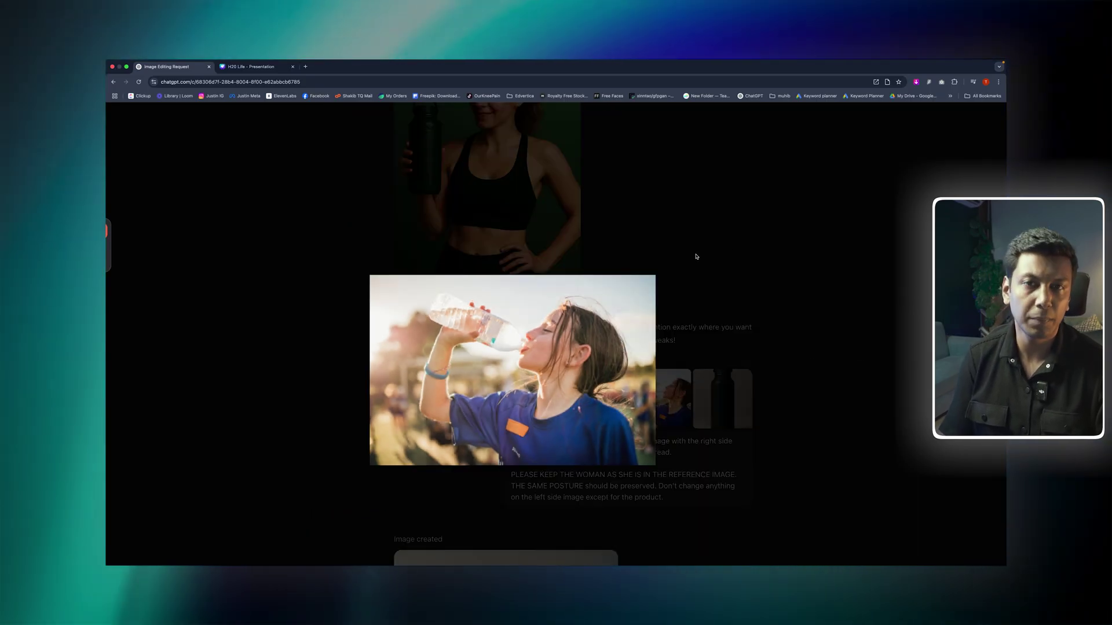
{"action": "left_click", "coordinate": [695, 257]}
{"action": "scroll", "coordinate": [600, 429], "scroll_direction": "down", "scroll_amount": 5}
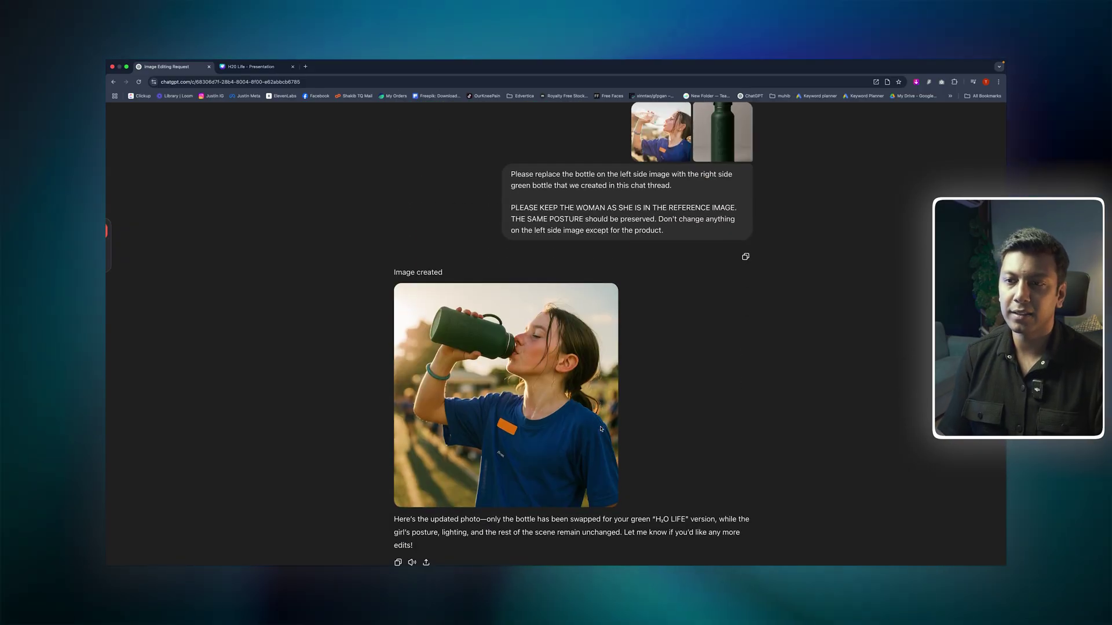
{"action": "left_click", "coordinate": [600, 429]}
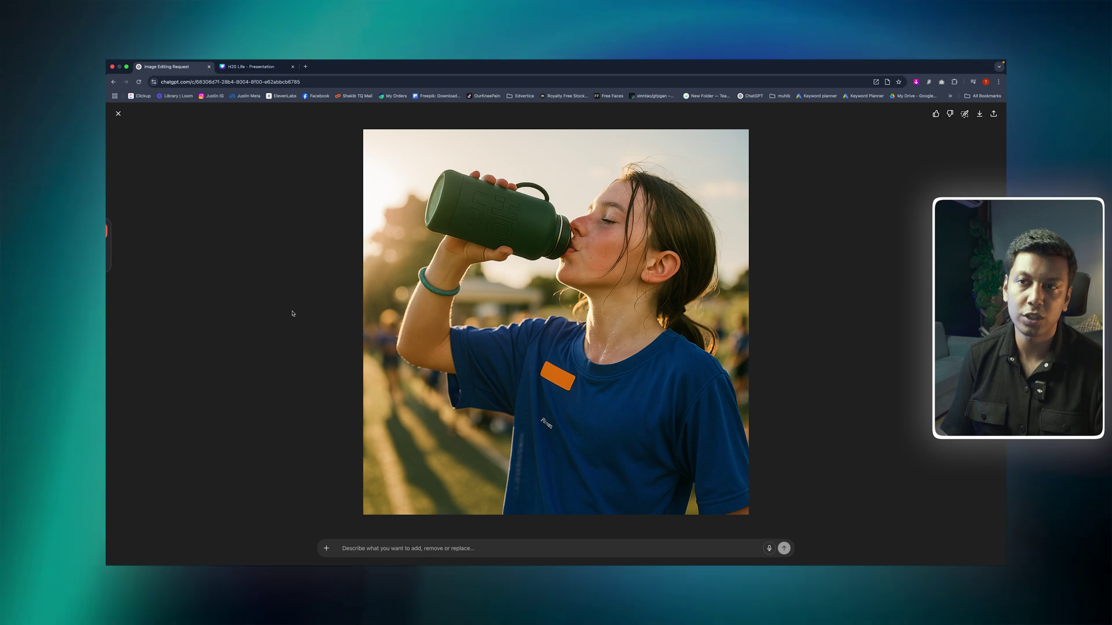
{"action": "left_click", "coordinate": [118, 113]}
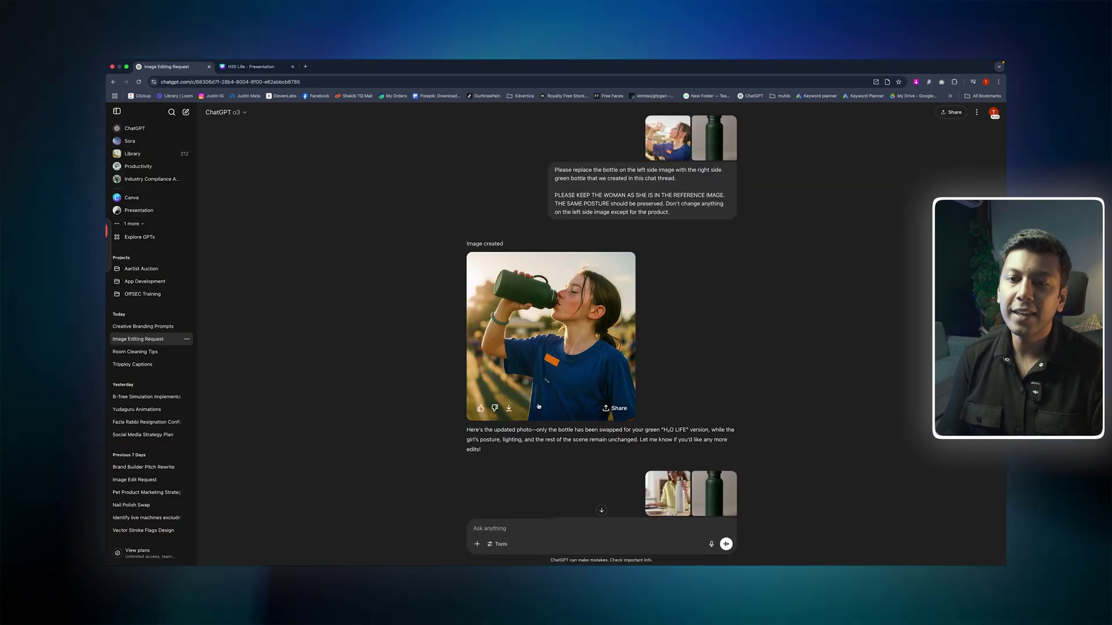
Step: View the reference photo of the woman with the white bottle enlarged, and look back over the earlier green-bottle photos
{"action": "scroll", "coordinate": [674, 321], "scroll_direction": "down", "scroll_amount": 5}
{"action": "left_click", "coordinate": [673, 322]}
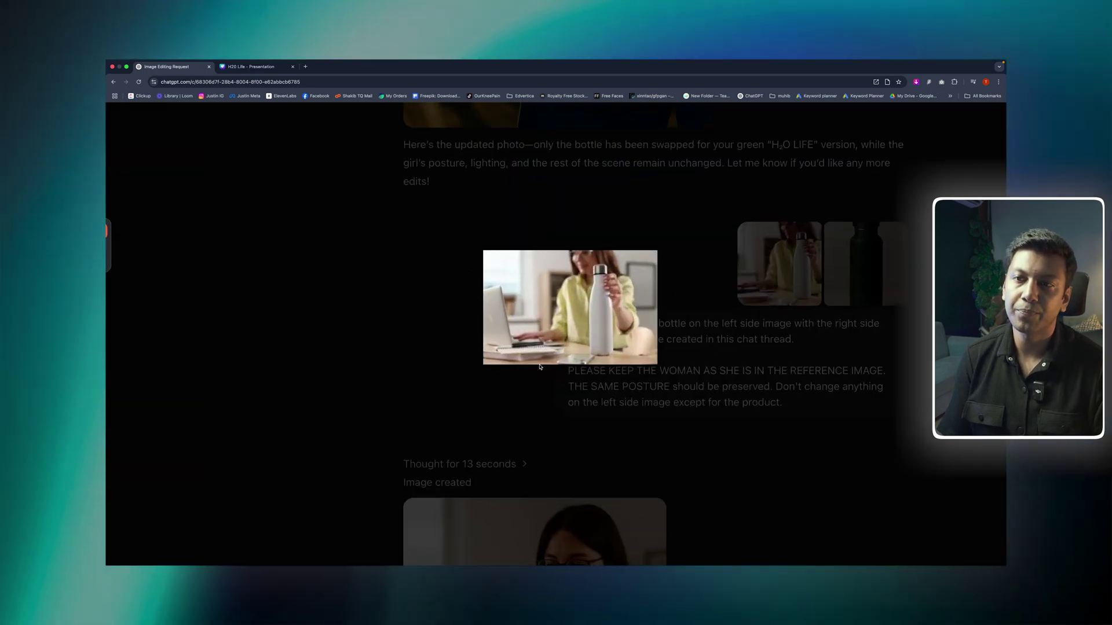
{"action": "left_click", "coordinate": [533, 371]}
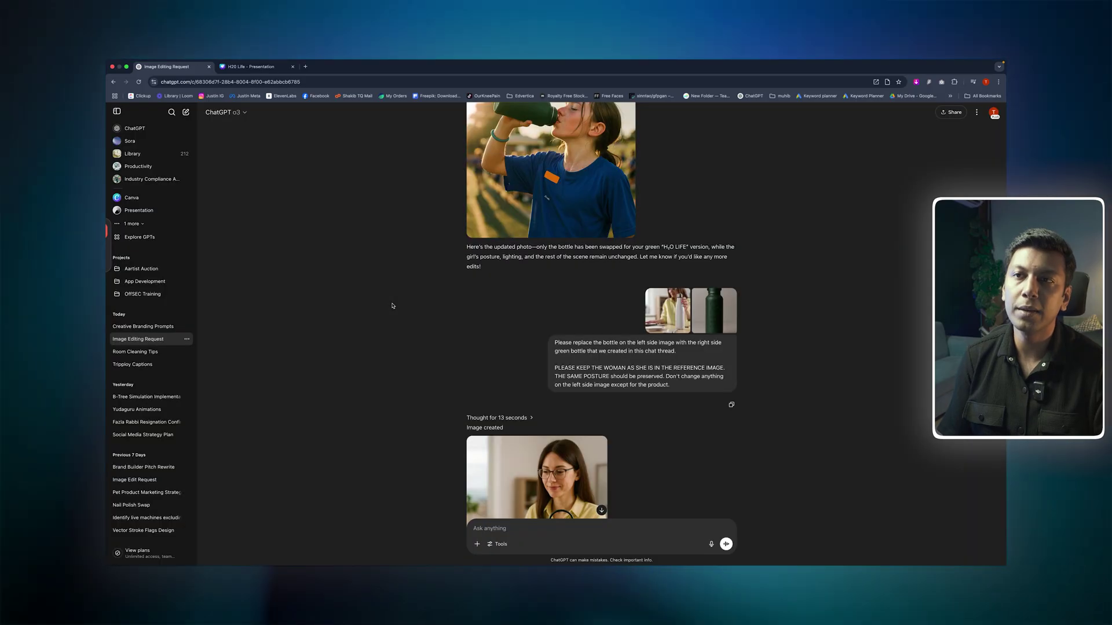
{"action": "scroll", "coordinate": [588, 307], "scroll_direction": "up", "scroll_amount": 3}
{"action": "scroll", "coordinate": [563, 299], "scroll_direction": "up", "scroll_amount": 10}
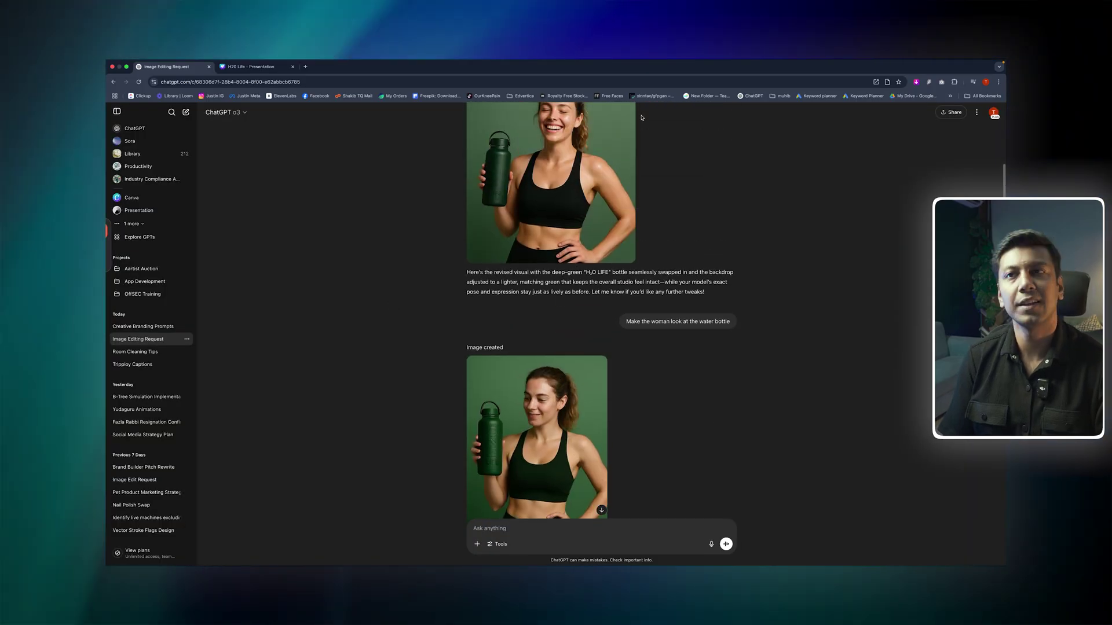
{"action": "scroll", "coordinate": [494, 315], "scroll_direction": "down", "scroll_amount": 10}
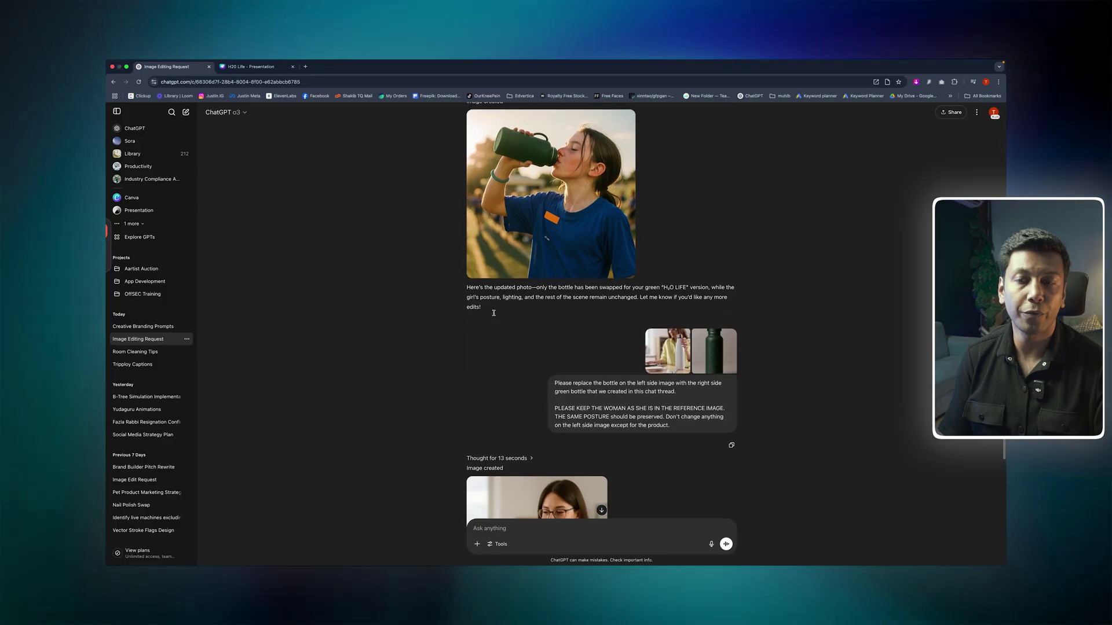
Step: Reopen the white-bottle desk reference photo and examine the bottle and the woman's posture up close
{"action": "left_click", "coordinate": [652, 336]}
{"action": "scroll", "coordinate": [577, 349], "scroll_direction": "up", "scroll_amount": 5}
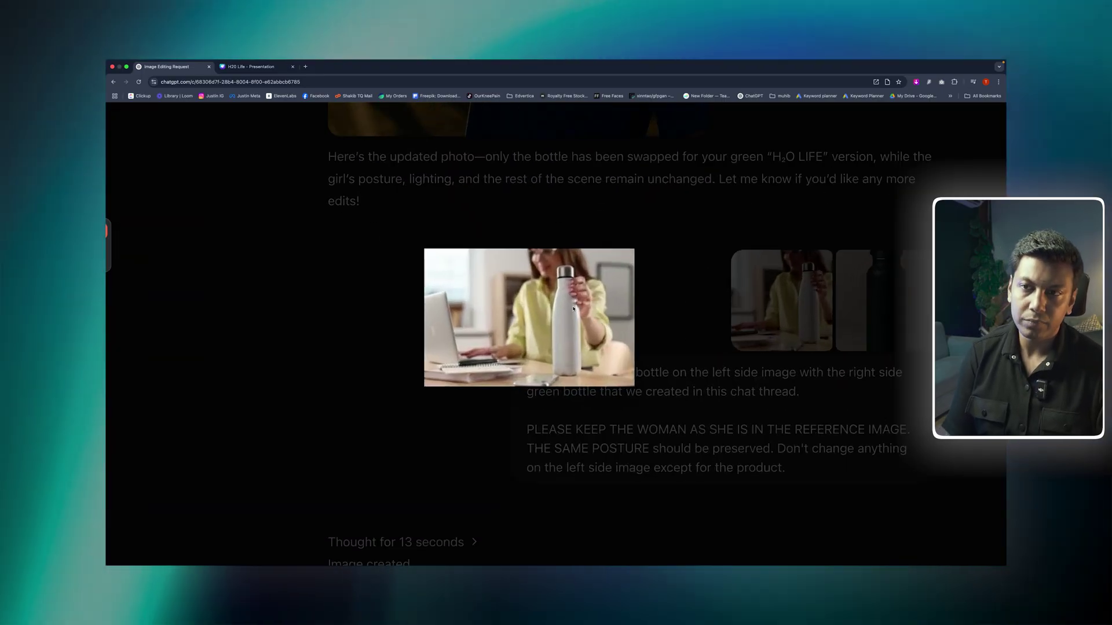
{"action": "scroll", "coordinate": [573, 308], "scroll_direction": "up", "scroll_amount": 2}
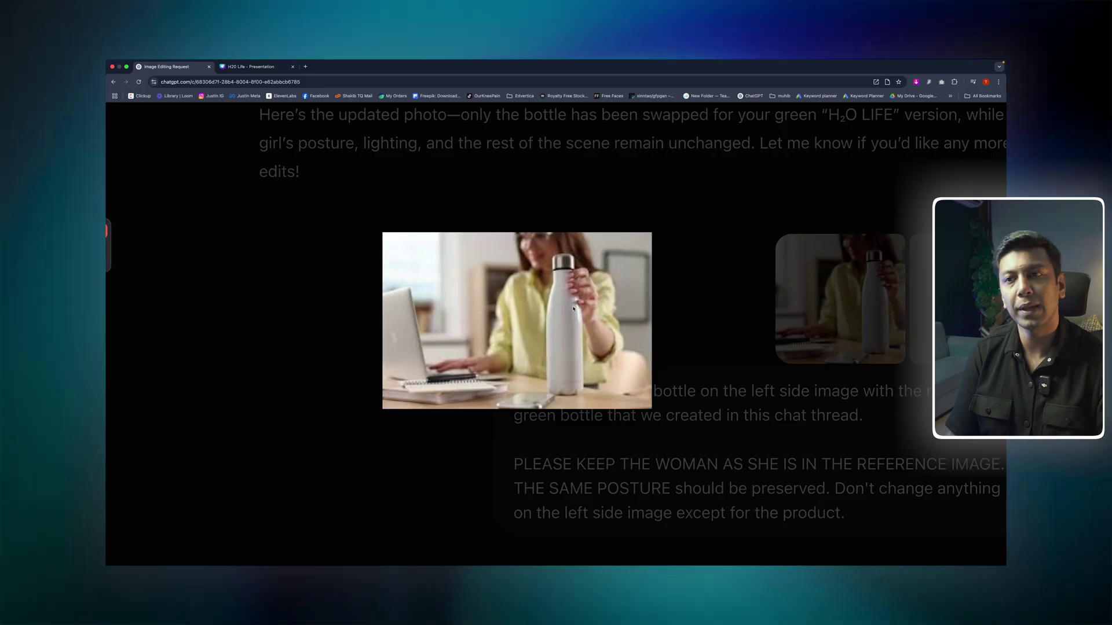
{"action": "left_click", "coordinate": [318, 367]}
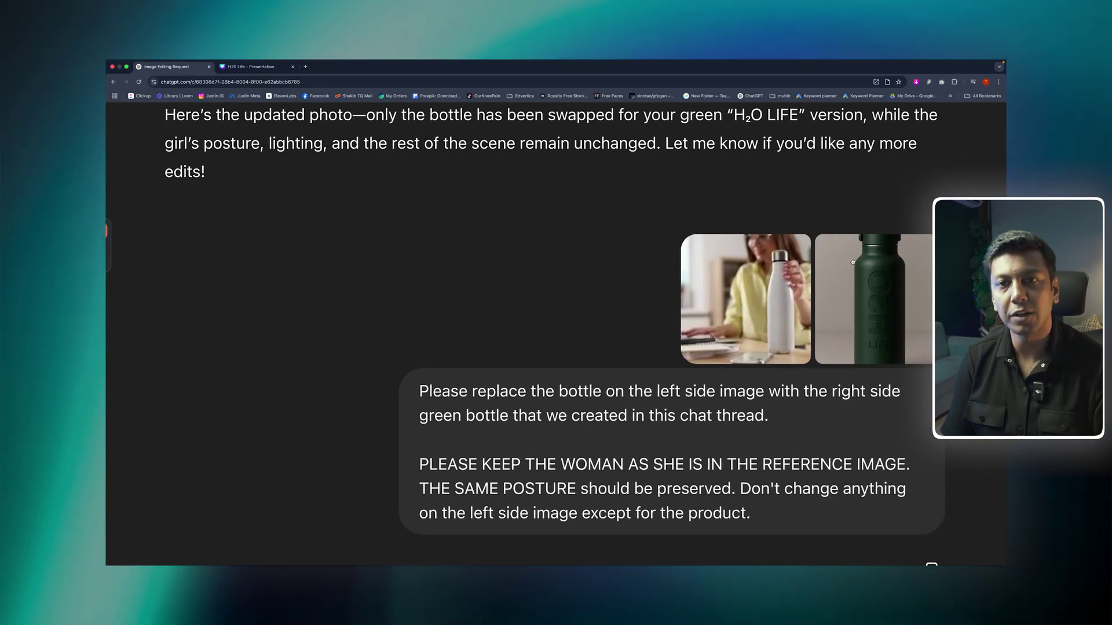
Step: View the generated desk photo with the green bottle at full size, and return to the conversation to look over its description
{"action": "key", "text": "super+0"}
{"action": "scroll", "coordinate": [686, 331], "scroll_direction": "down", "scroll_amount": 3}
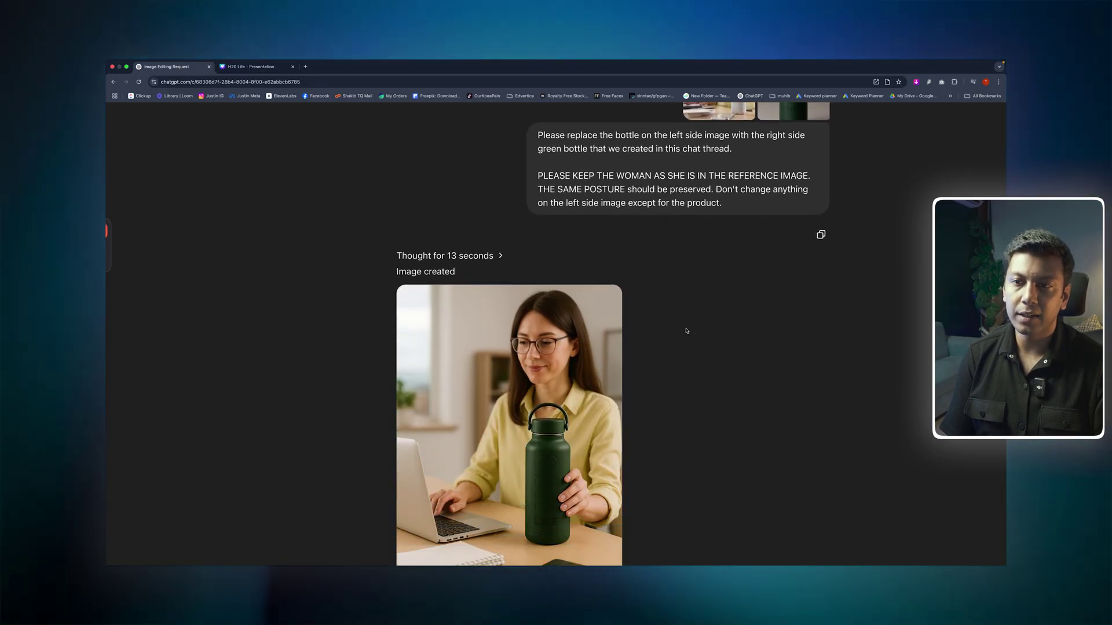
{"action": "key", "text": "super+minus"}
{"action": "left_click", "coordinate": [578, 353]}
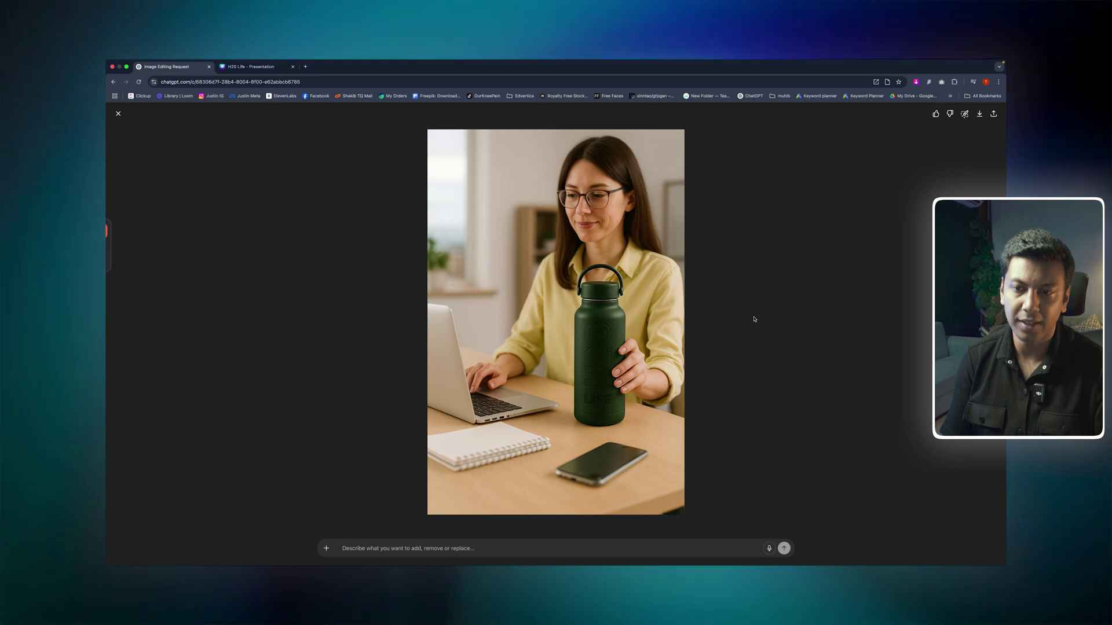
{"action": "left_click", "coordinate": [118, 114]}
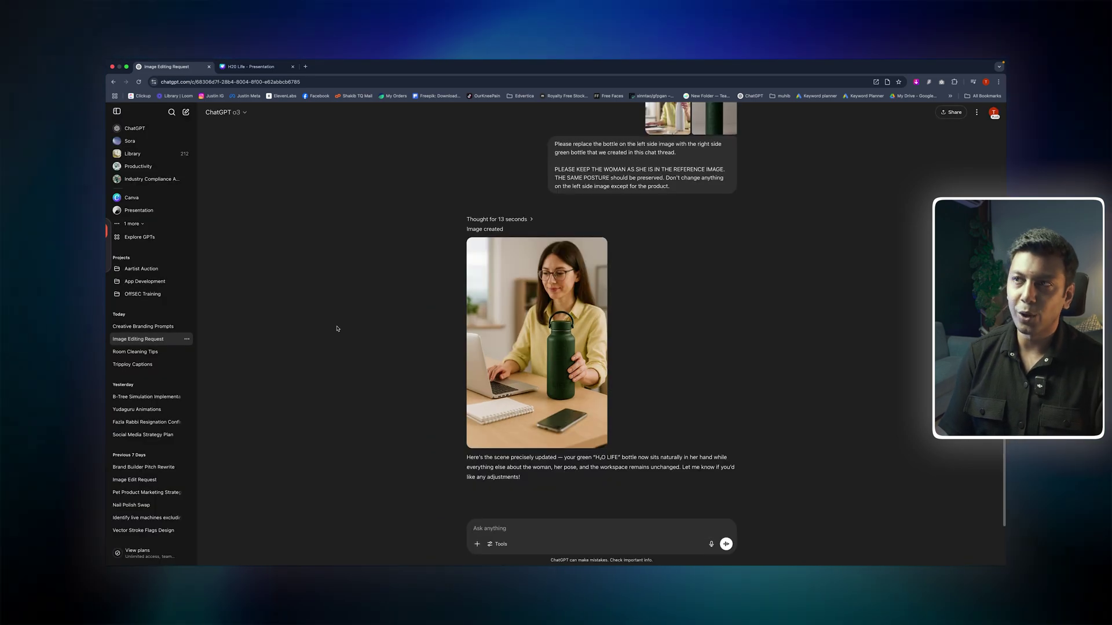
Step: Switch to the H20 Life presentation in Canva and present it full screen from the first slide
{"action": "left_click", "coordinate": [267, 68]}
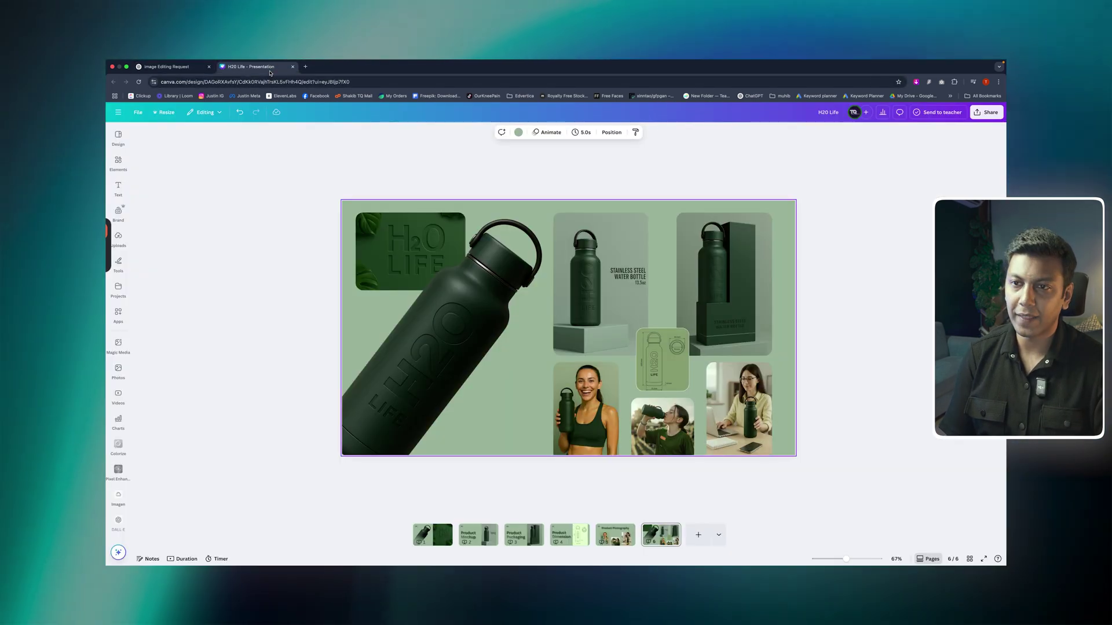
{"action": "left_click", "coordinate": [983, 559]}
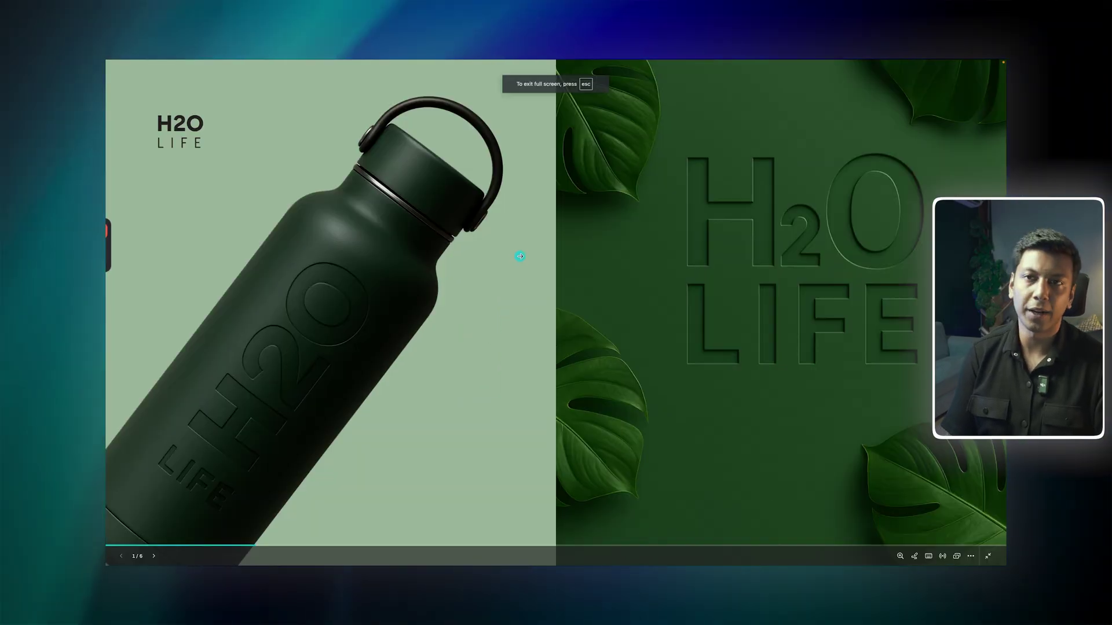